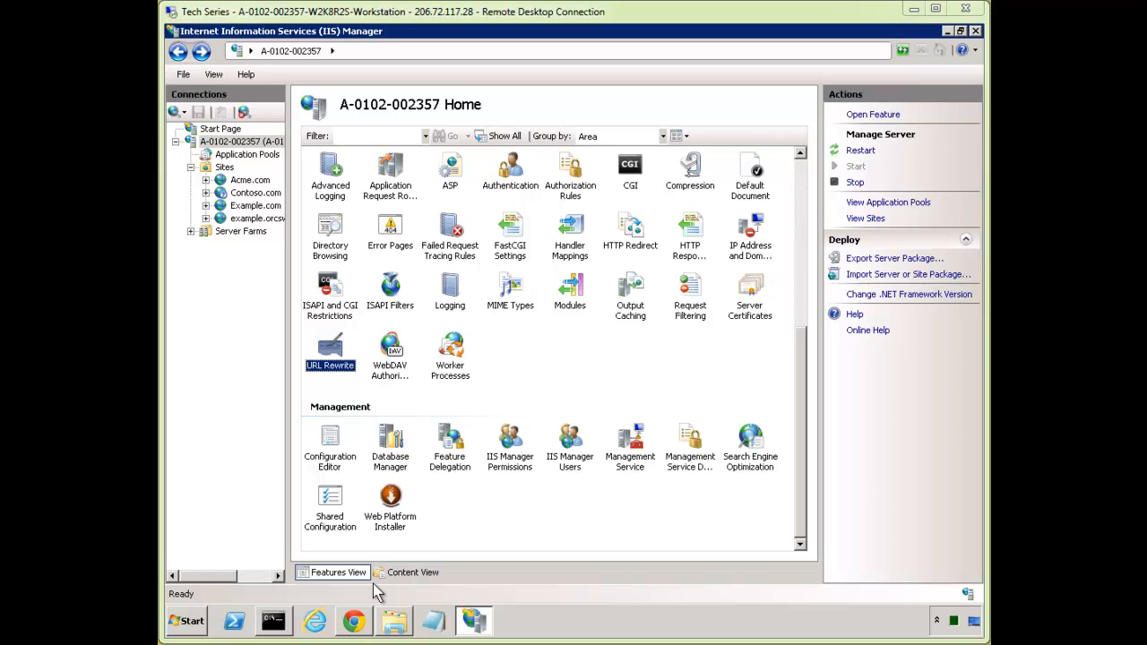
pyautogui.click(353, 620)
pyautogui.moveTo(455, 141); pyautogui.dragTo(743, 160)
pyautogui.click(792, 176)
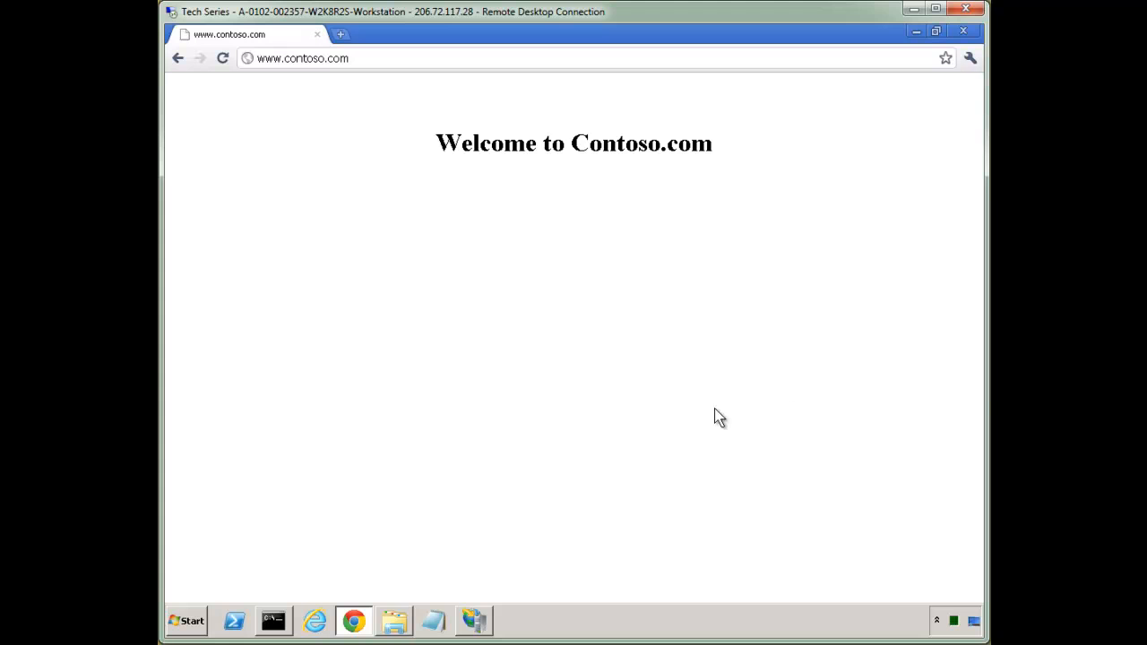
pyautogui.hotkey('alt', 'Tab')
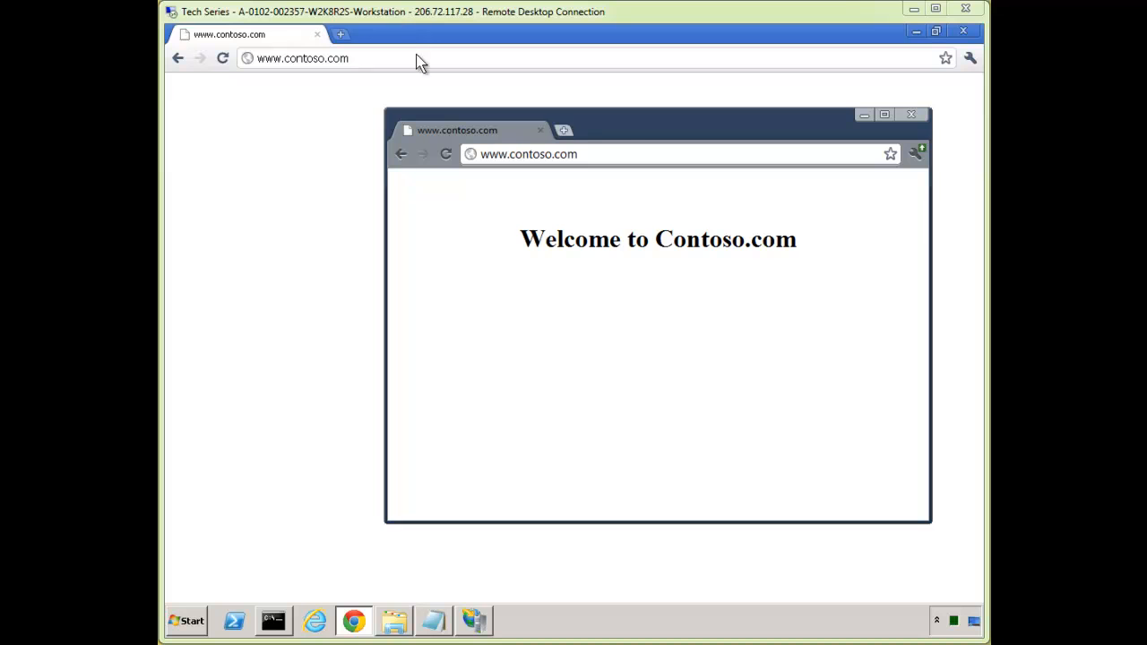
pyautogui.moveTo(629, 133); pyautogui.dragTo(637, 134)
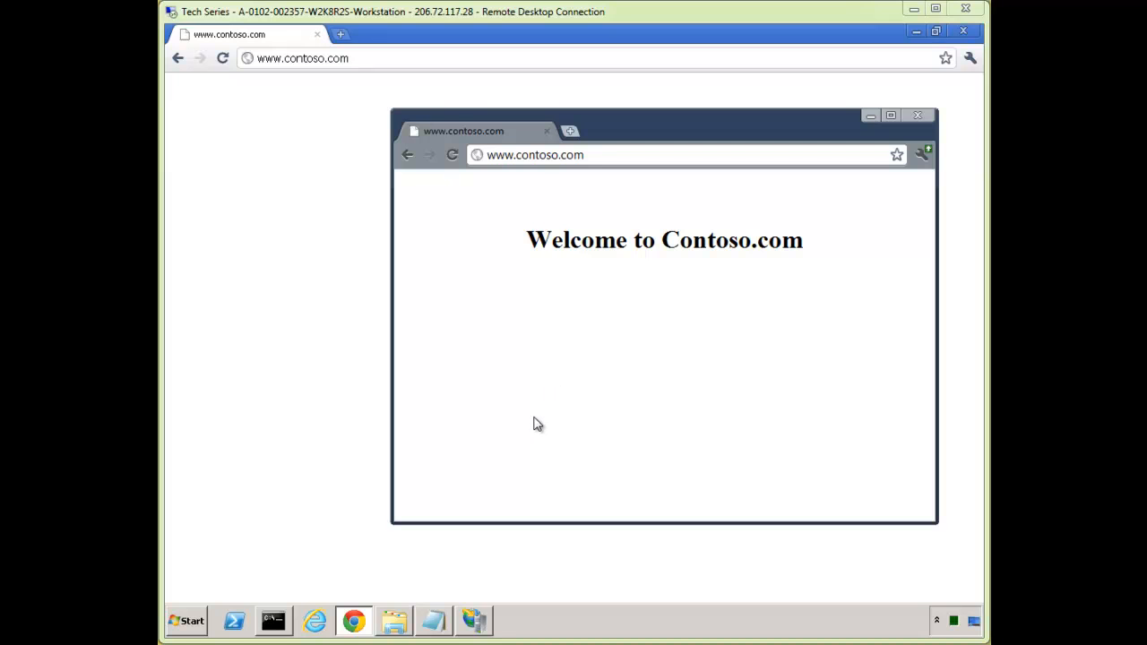
# Switch to IIS Manager and open IP Address and Domain Restrictions for the Contoso.com site.
pyautogui.click(474, 620)
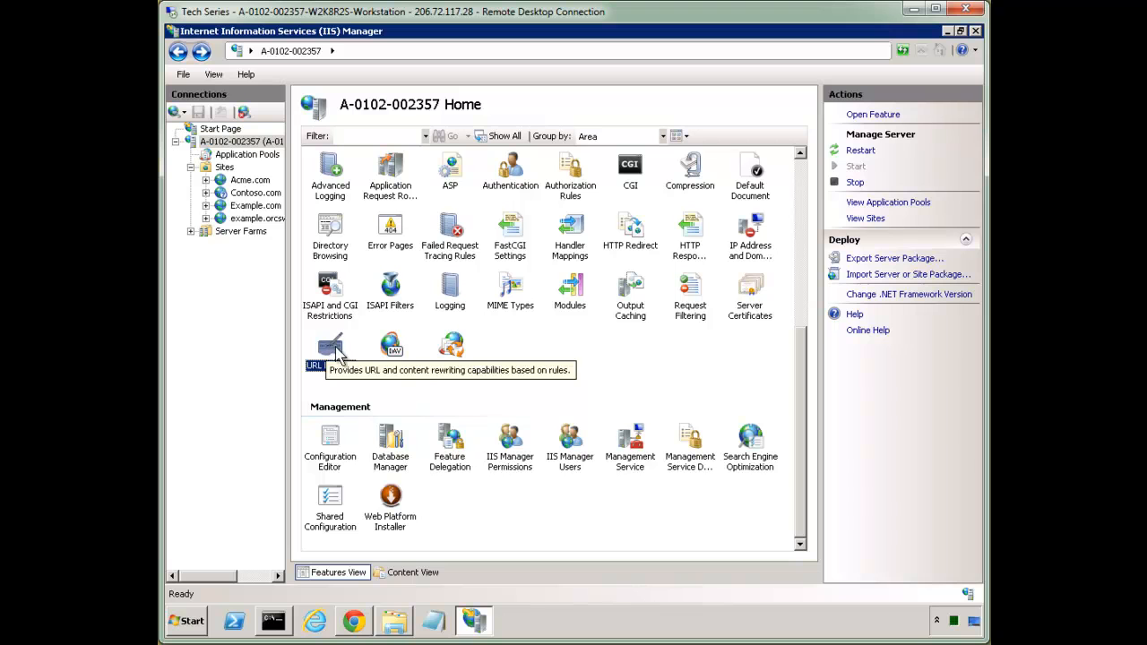
pyautogui.click(256, 195)
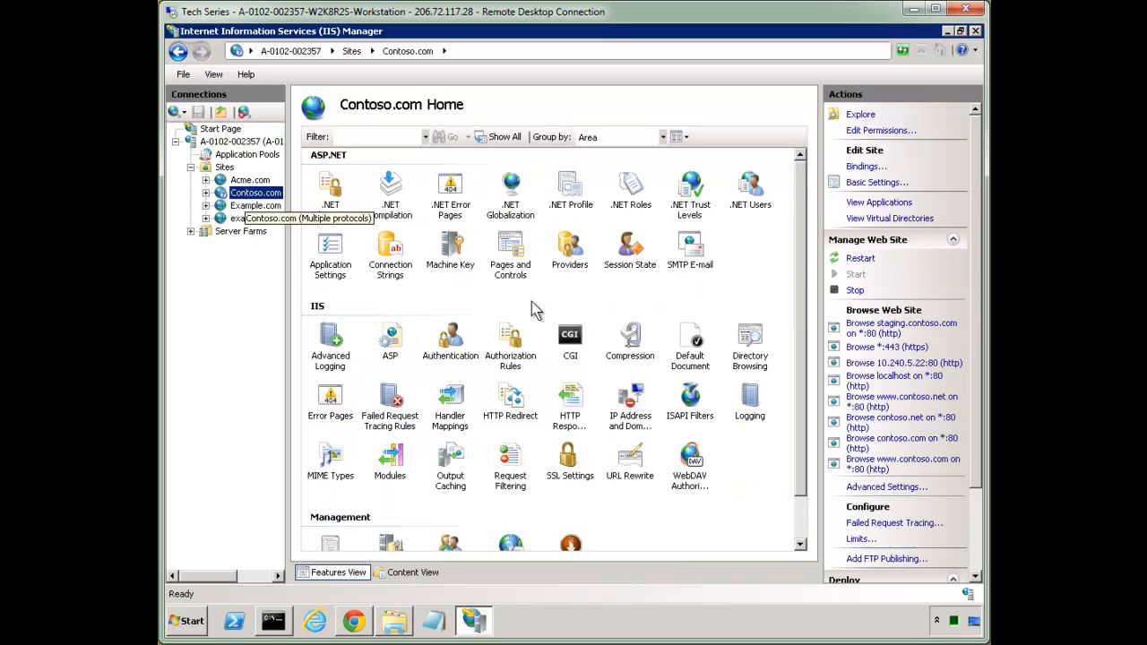
pyautogui.click(628, 400)
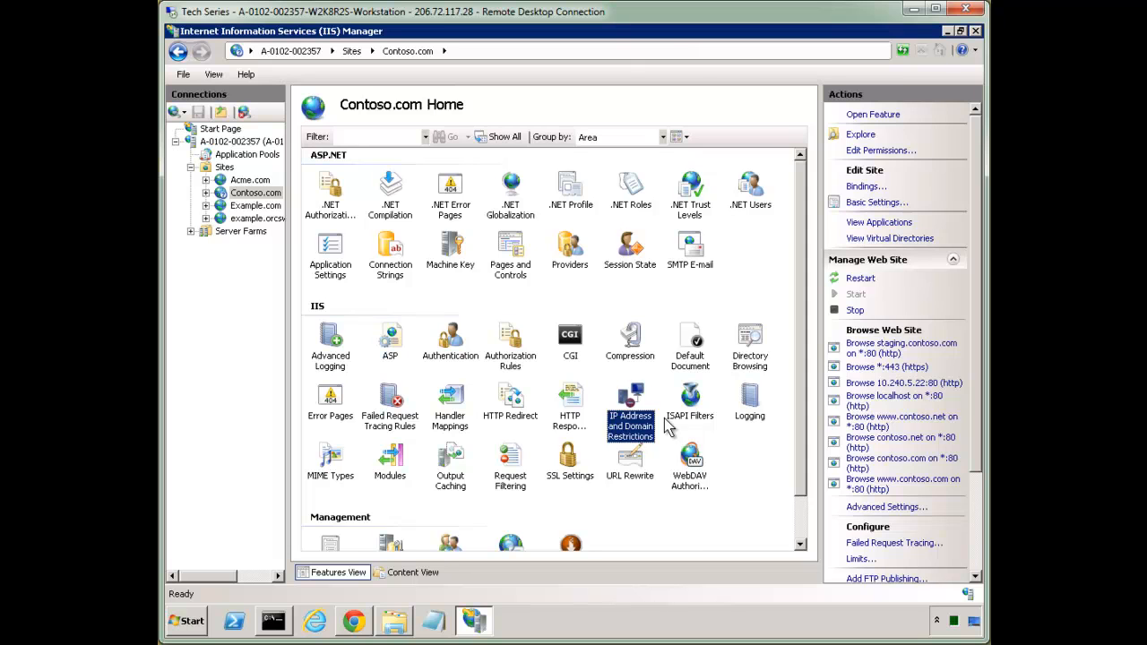
pyautogui.press('Return')
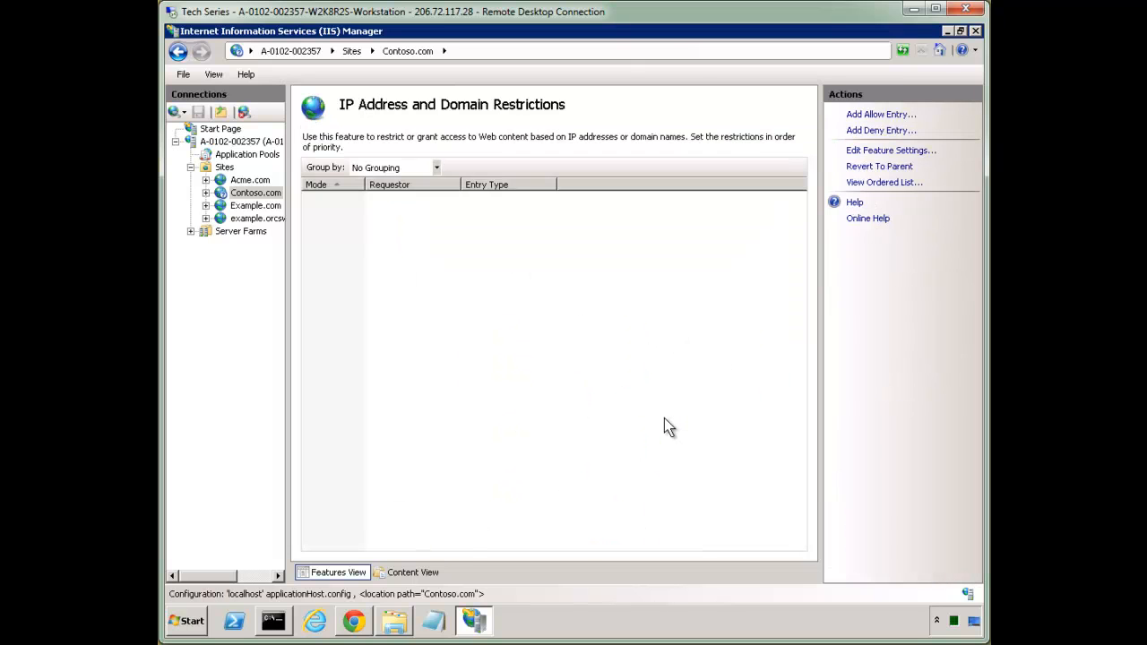
# Add an allow entry to the Contoso.com restrictions for the IP range 10.240.0.0 with mask 255.255.0.0.
pyautogui.click(876, 115)
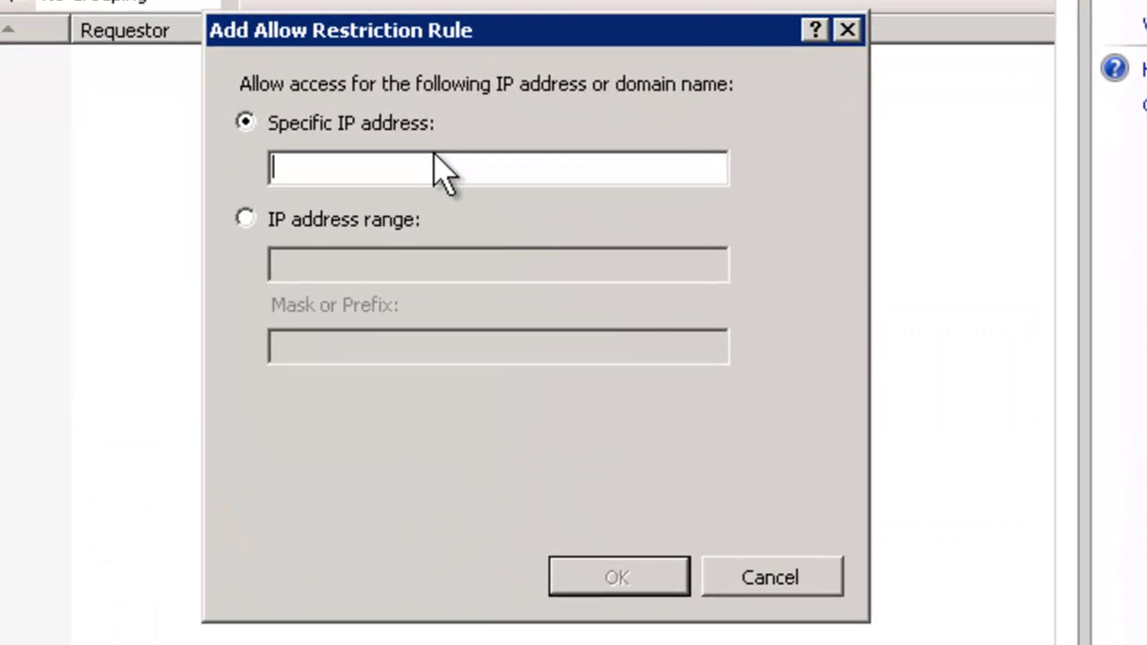
pyautogui.click(376, 224)
pyautogui.write('1')
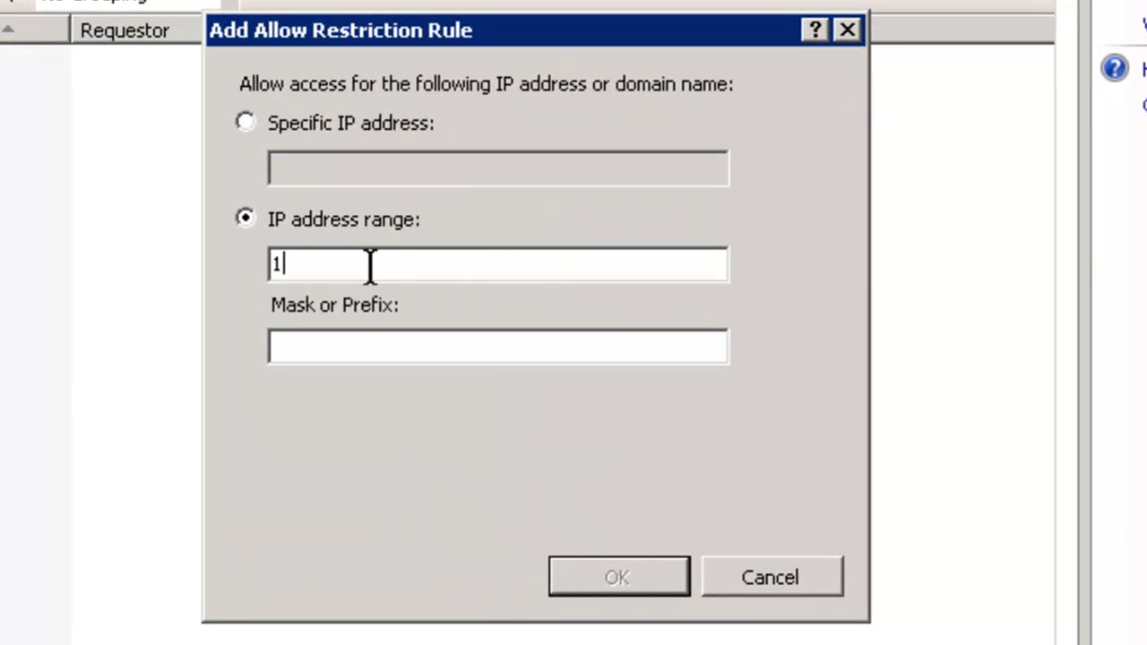
pyautogui.write('0.240.0.0')
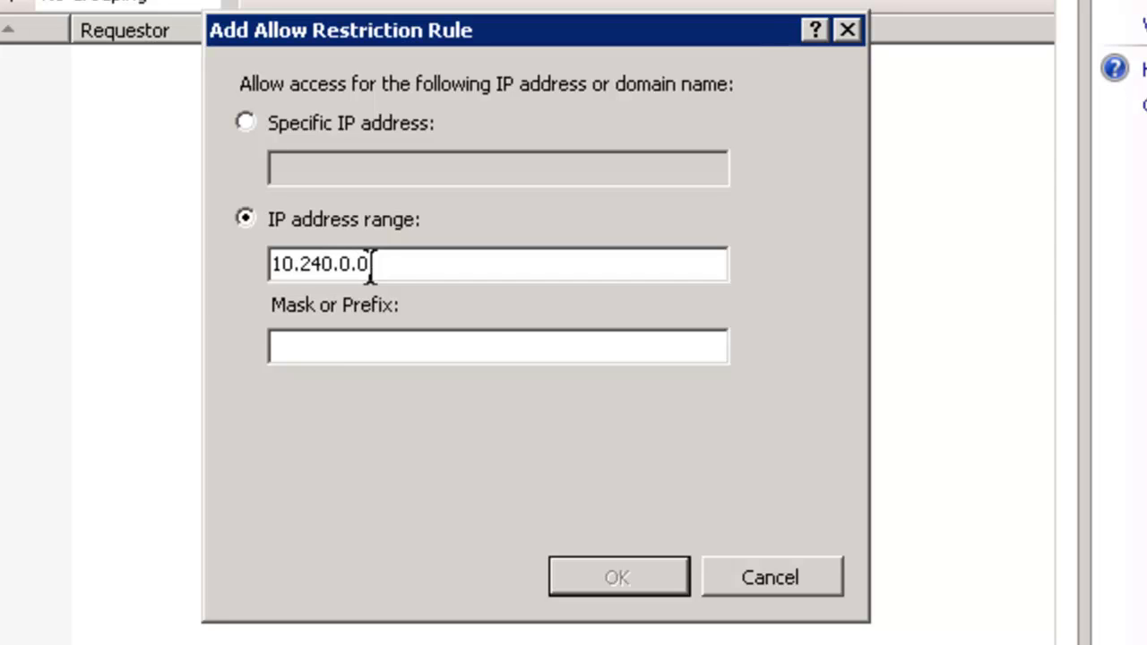
pyautogui.press('Tab')
pyautogui.write('255.255.0.0')
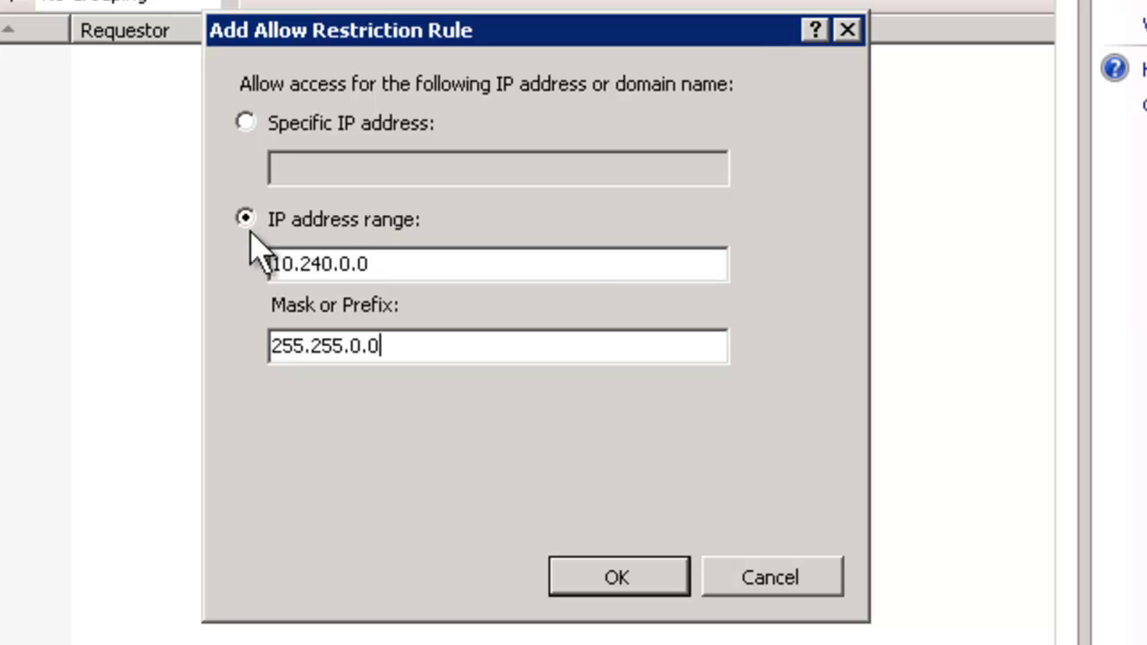
pyautogui.click(628, 574)
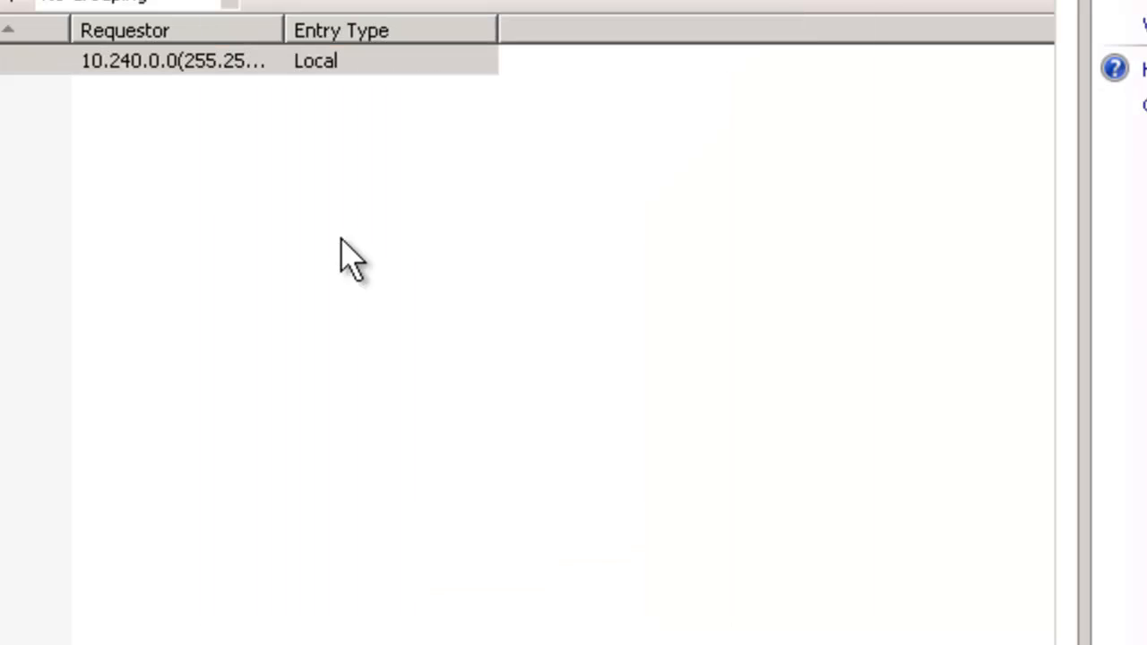
# Add an allow entry to the Contoso.com restrictions for the specific IP address 1.2.3.4.
pyautogui.click(1146, 2)
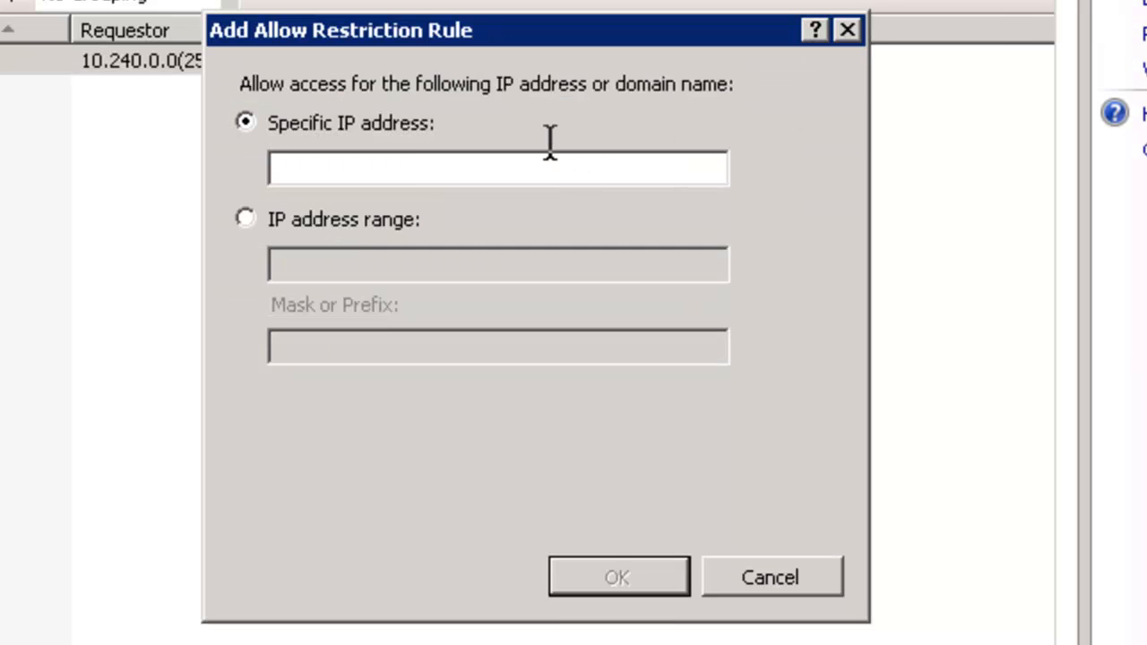
pyautogui.write('1.2.3.4')
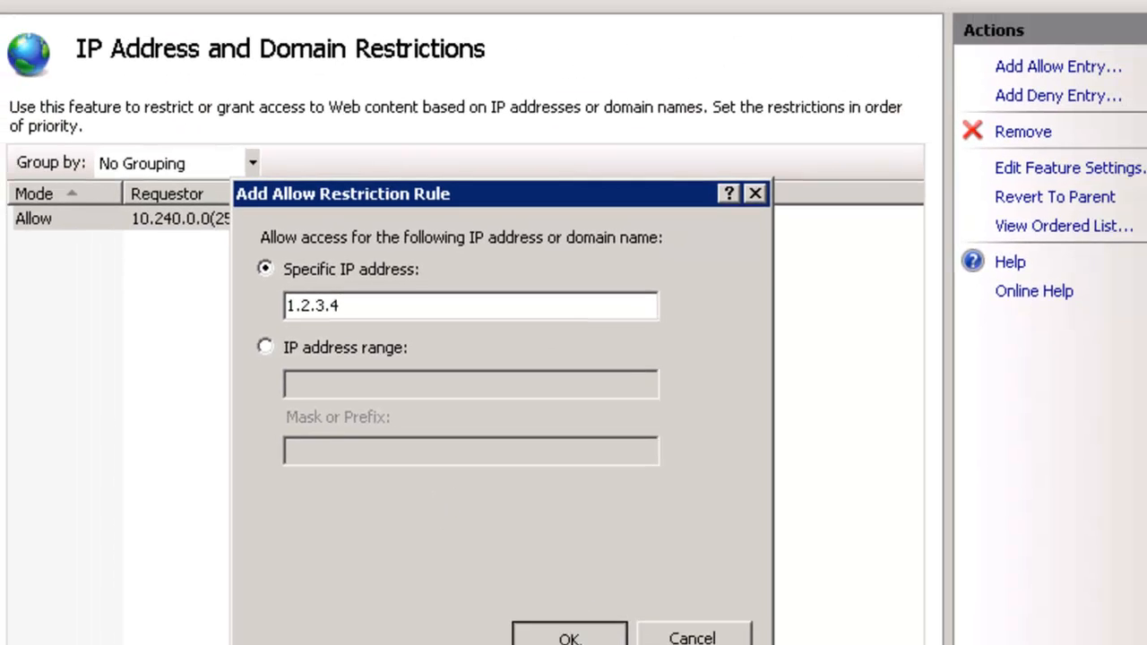
pyautogui.click(616, 577)
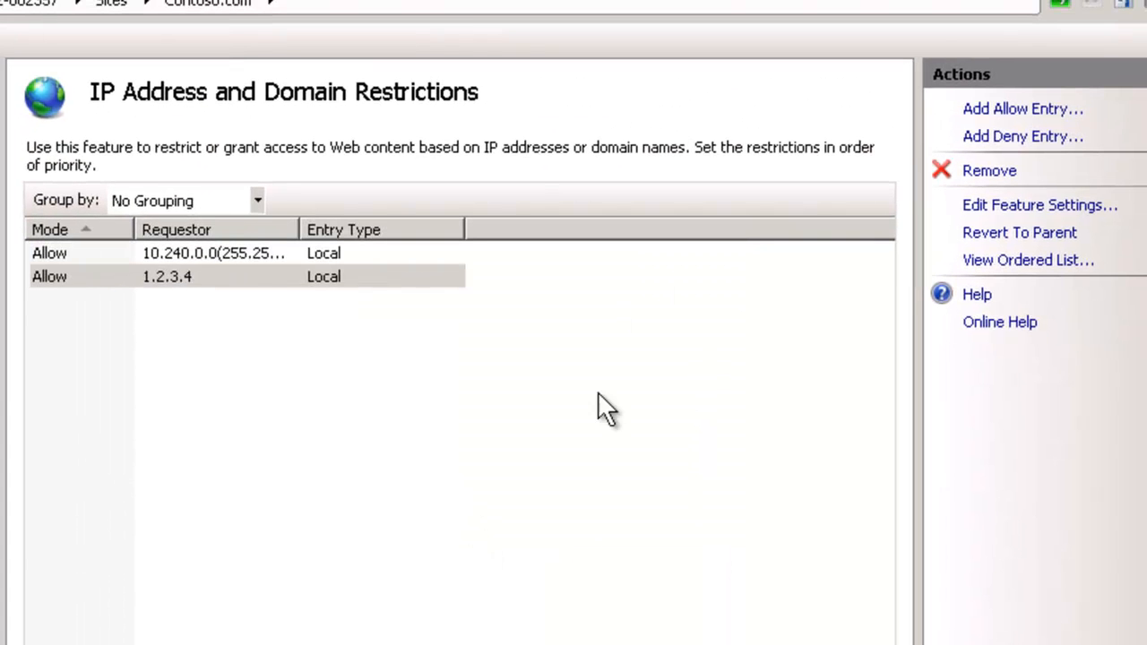
pyautogui.click(1003, 205)
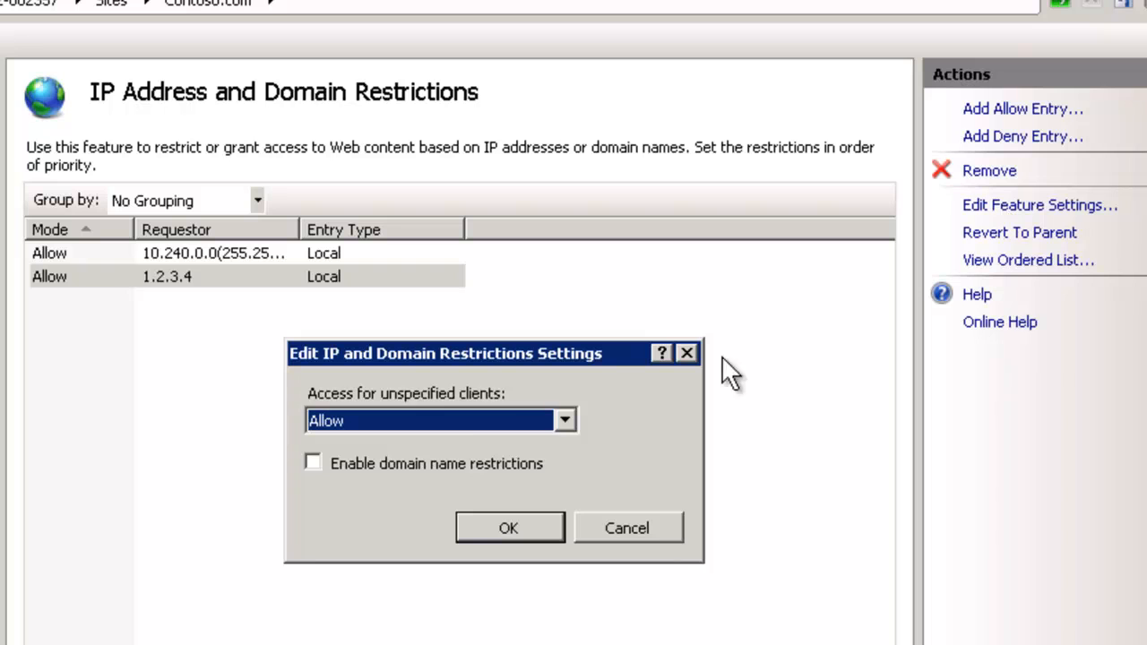
pyautogui.click(430, 421)
pyautogui.click(367, 458)
pyautogui.click(523, 527)
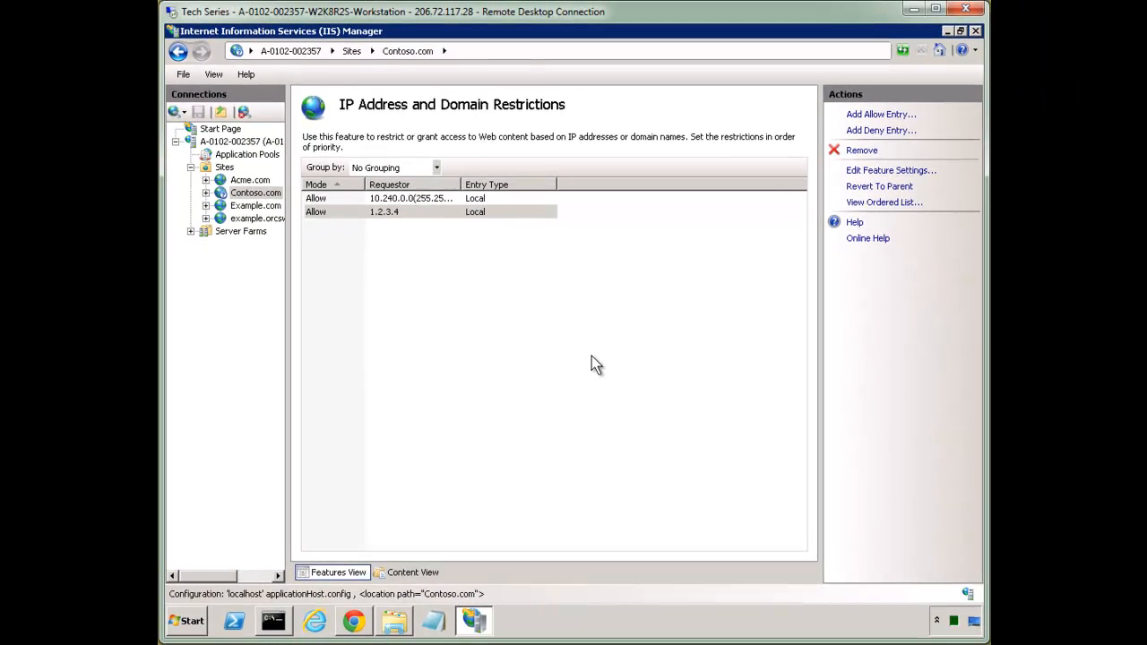
pyautogui.click(409, 643)
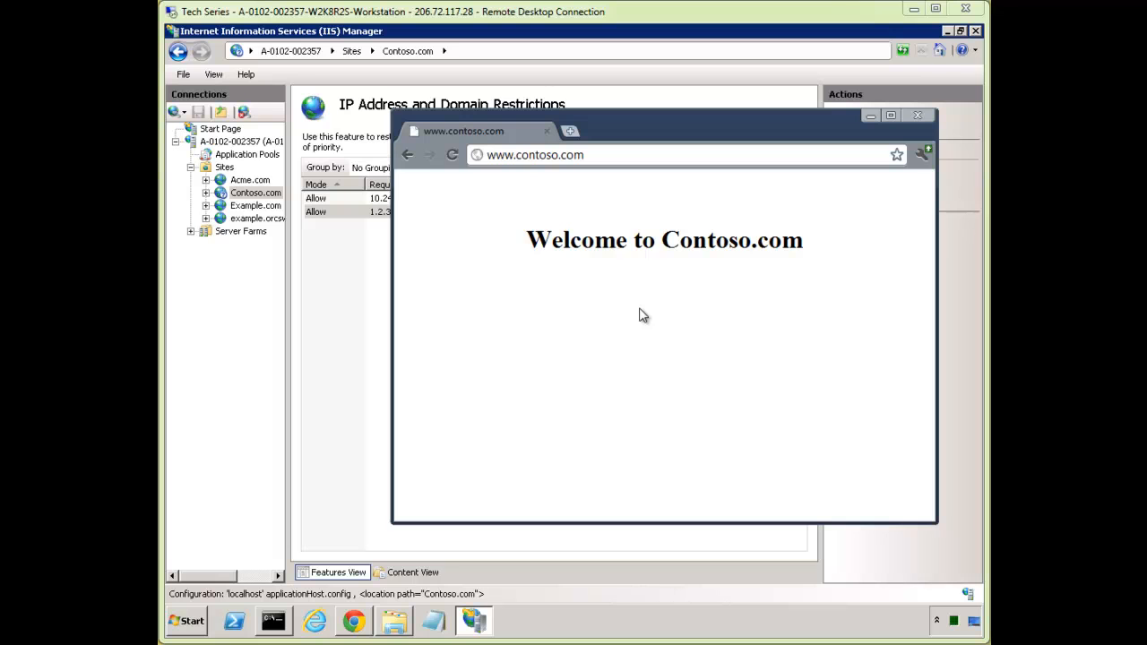
pyautogui.press('F5')
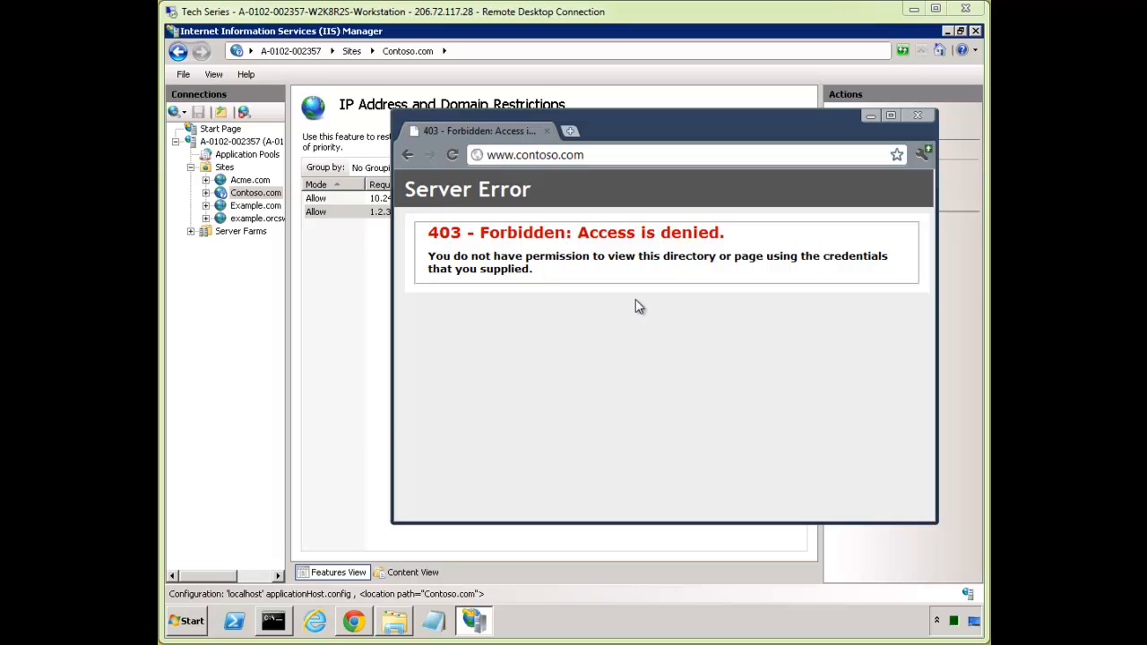
# Switch to the server's Chrome, load staging.contoso.com and check the page's welcome text.
pyautogui.click(356, 622)
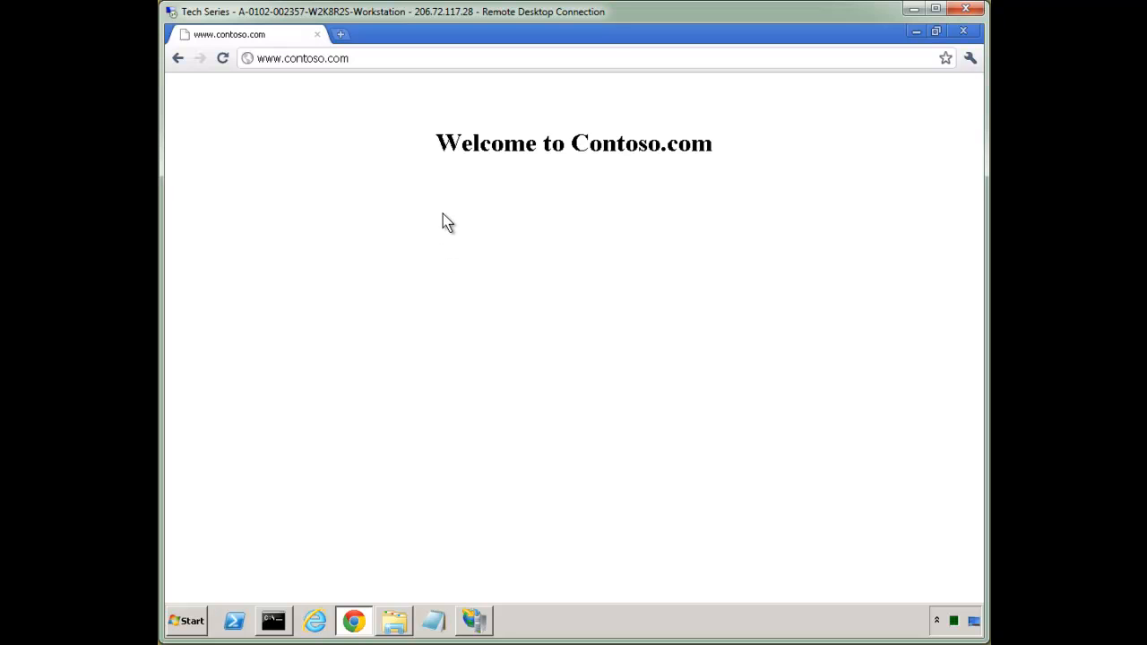
pyautogui.click(286, 58)
pyautogui.click(284, 57)
pyautogui.hotkey('shift', 'Left')
pyautogui.hotkey('shift', 'Left')
pyautogui.hotkey('shift', 'Left')
pyautogui.write('staging')
pyautogui.press('Return')
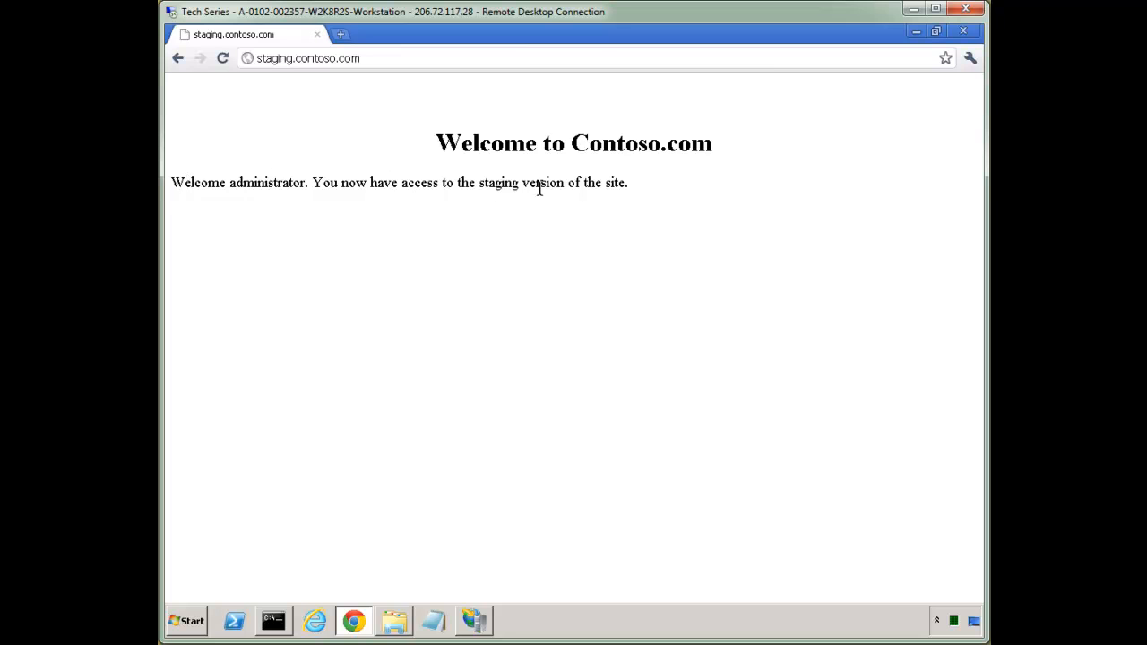
pyautogui.moveTo(640, 194); pyautogui.dragTo(579, 186)
pyautogui.click(579, 186)
# Open default.aspx from the wwwroot folder in Notepad2 and examine its HTTP_HOST condition and administrator message.
pyautogui.click(399, 621)
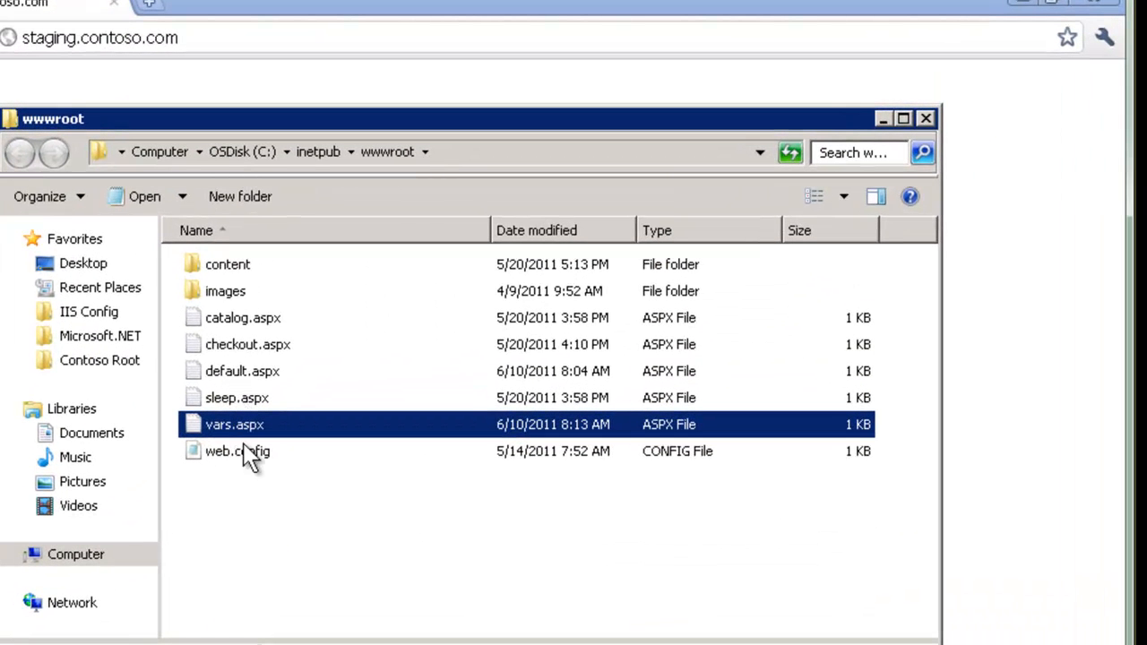
pyautogui.doubleClick(247, 373)
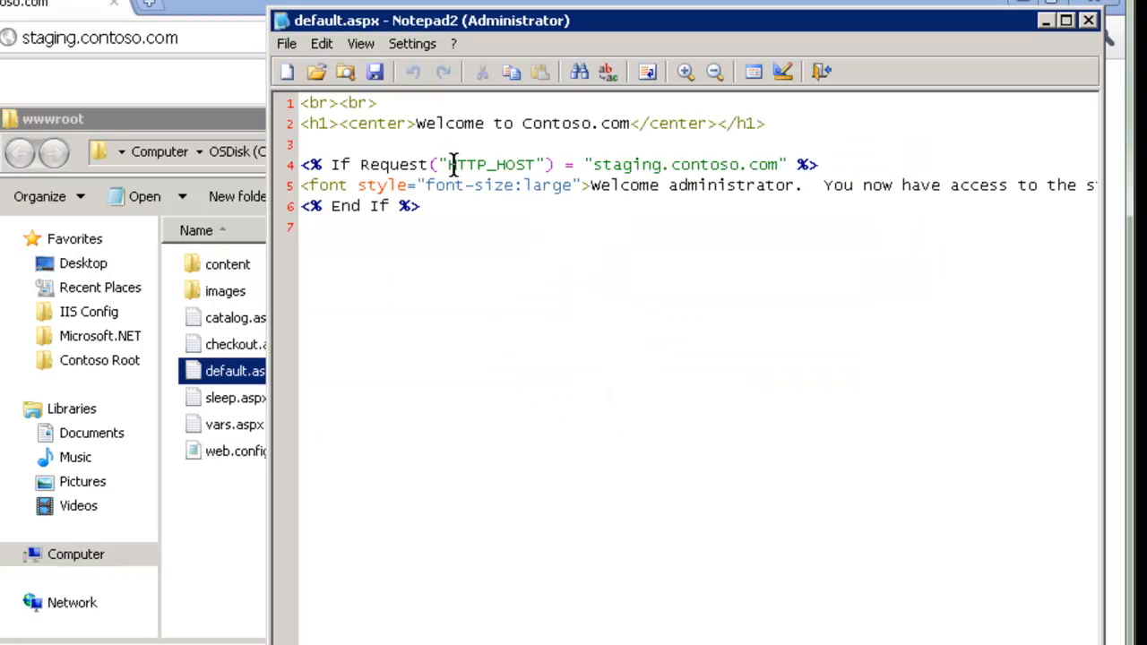
pyautogui.moveTo(593, 165); pyautogui.dragTo(785, 170)
pyautogui.click(821, 165)
pyautogui.moveTo(592, 185); pyautogui.dragTo(625, 192)
pyautogui.write('We')
pyautogui.moveTo(591, 185); pyautogui.dragTo(798, 184)
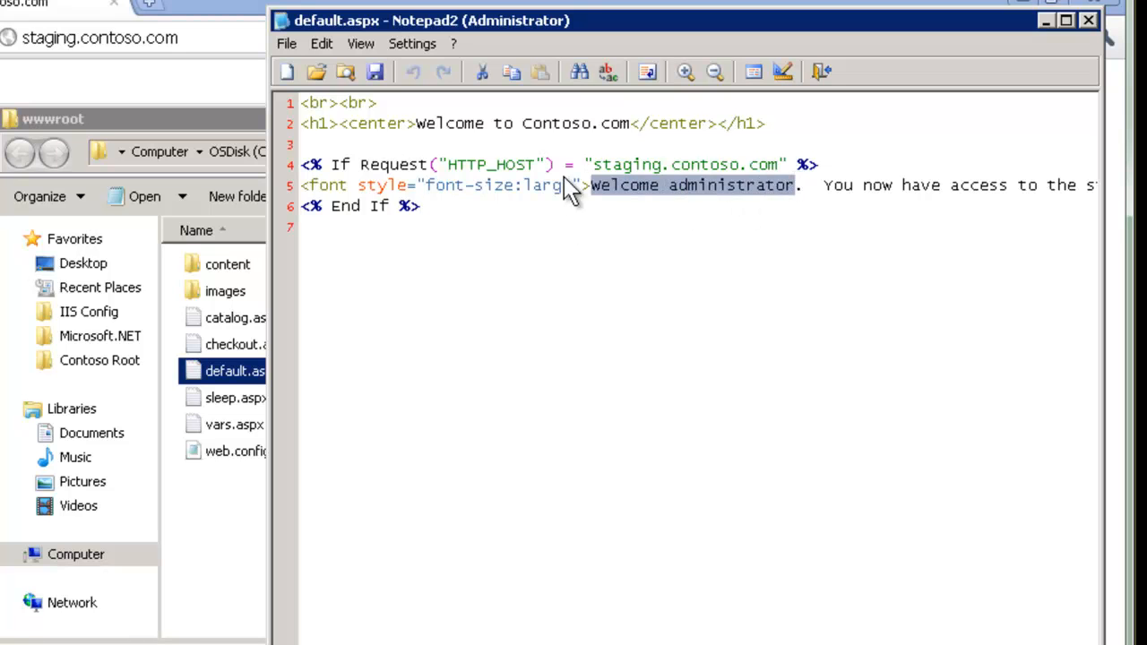
pyautogui.moveTo(420, 205); pyautogui.dragTo(298, 165)
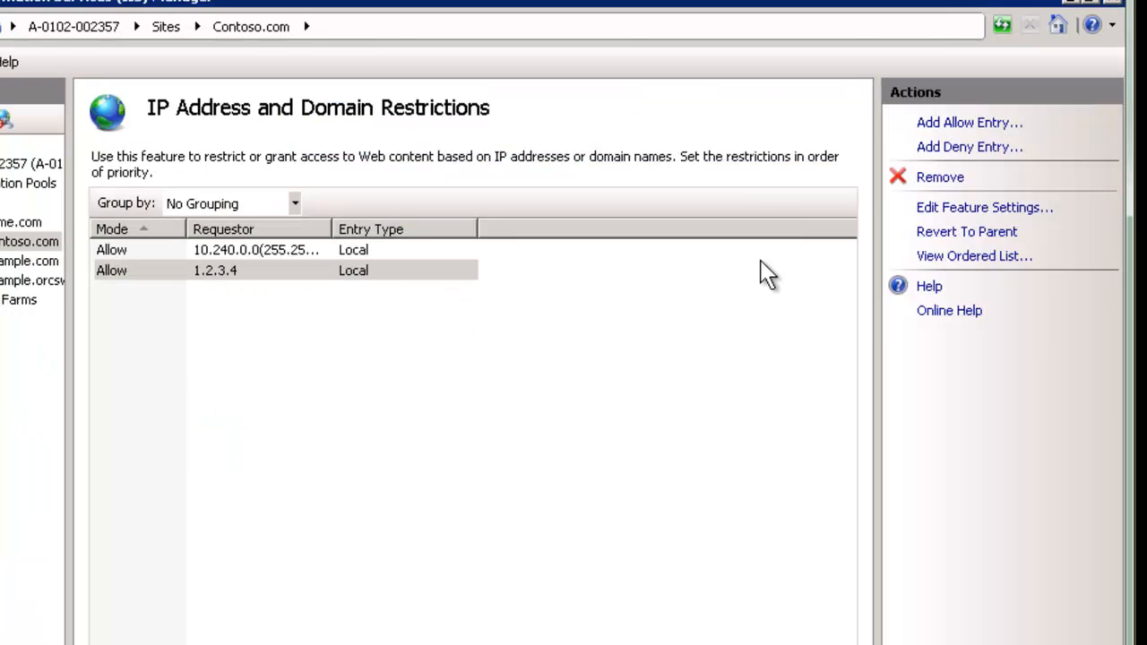
pyautogui.click(962, 232)
pyautogui.click(507, 514)
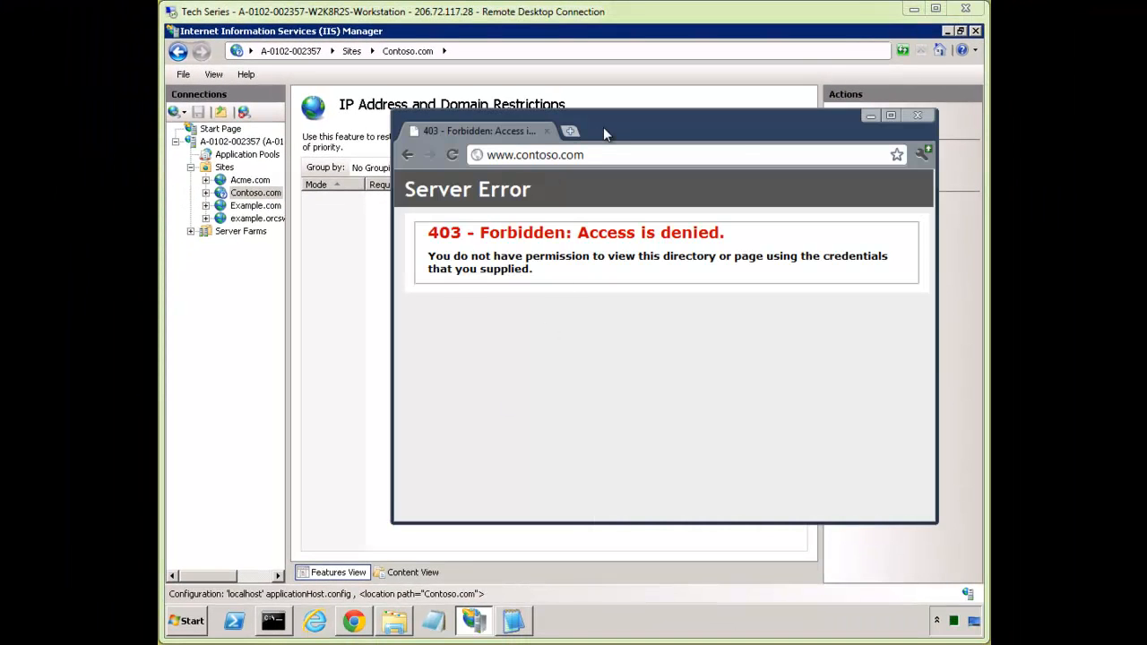
pyautogui.press('F5')
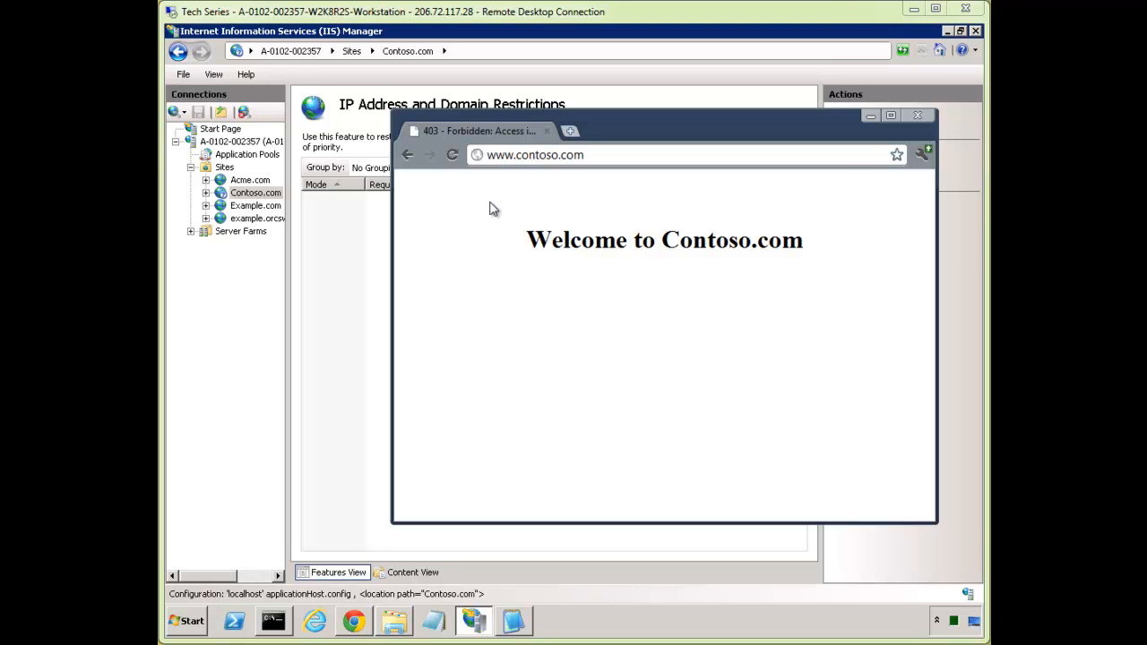
# Open the URL Rewrite feature at the server level in IIS Manager.
pyautogui.click(265, 143)
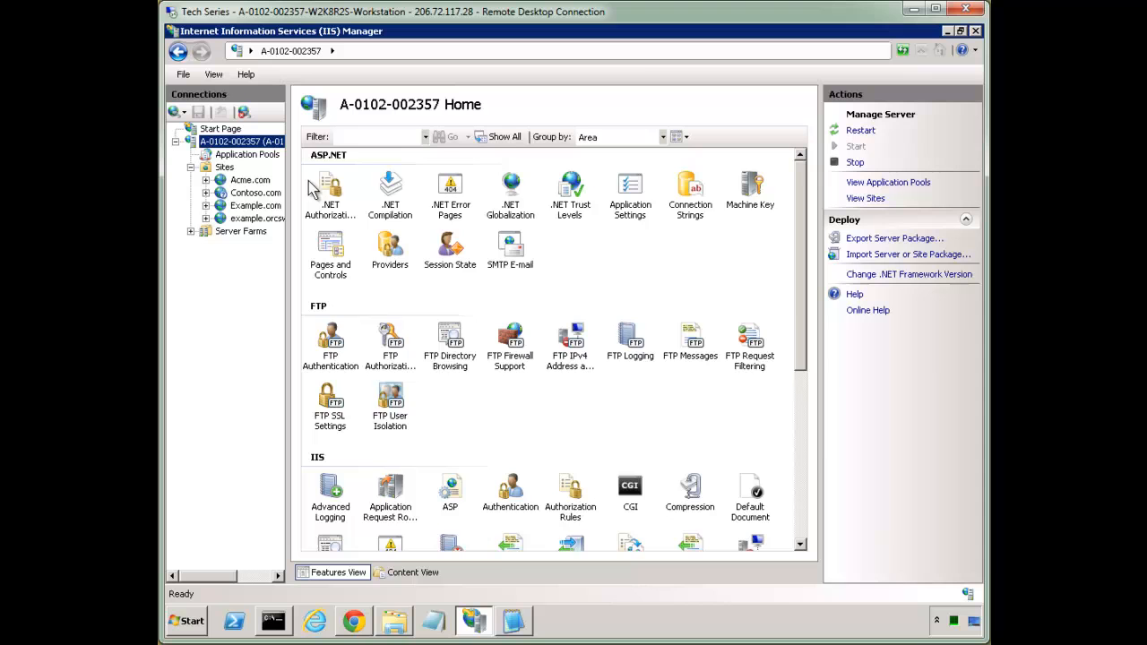
pyautogui.click(800, 446)
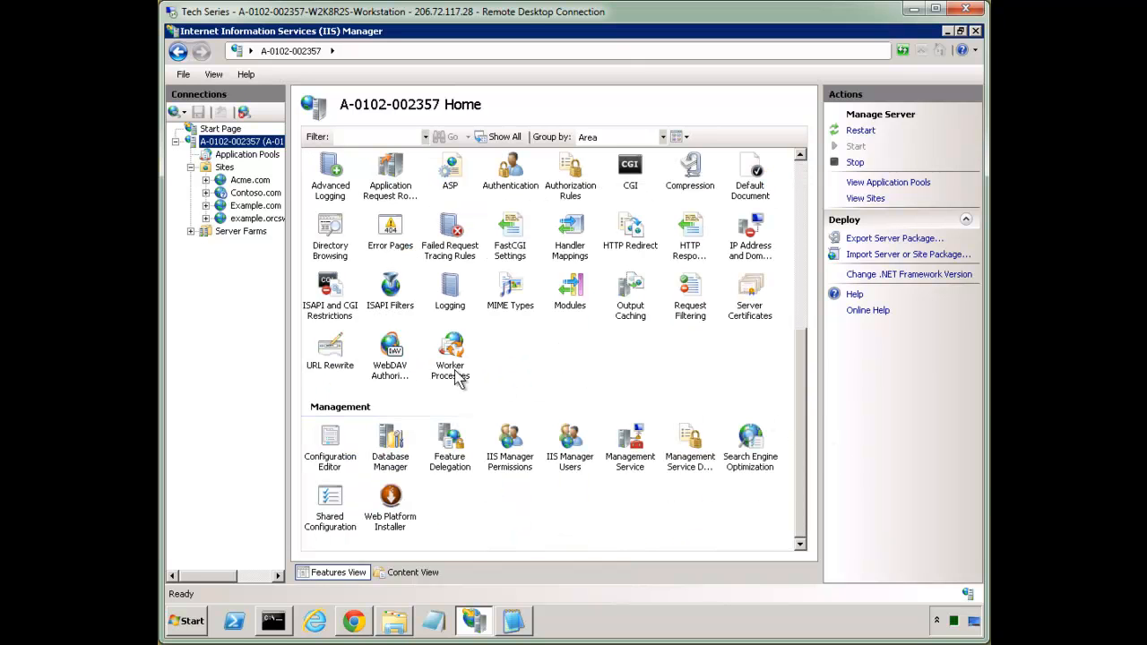
pyautogui.doubleClick(338, 354)
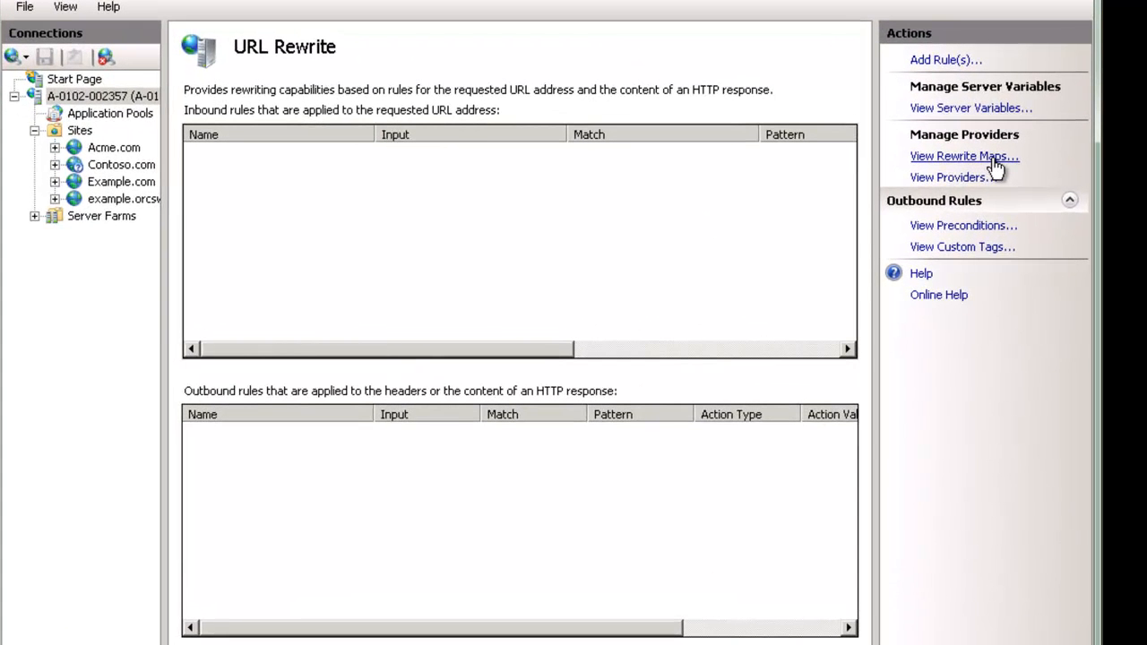
# Add a server-level URL rewrite map named "Authorized Admin IPs".
pyautogui.click(916, 181)
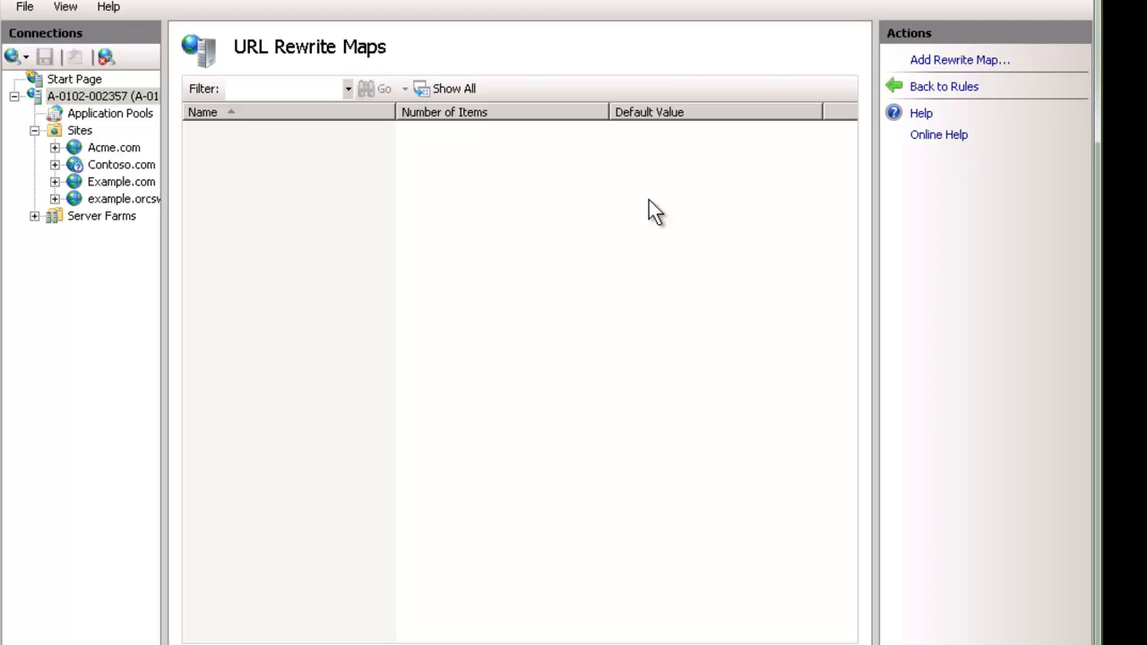
pyautogui.click(936, 62)
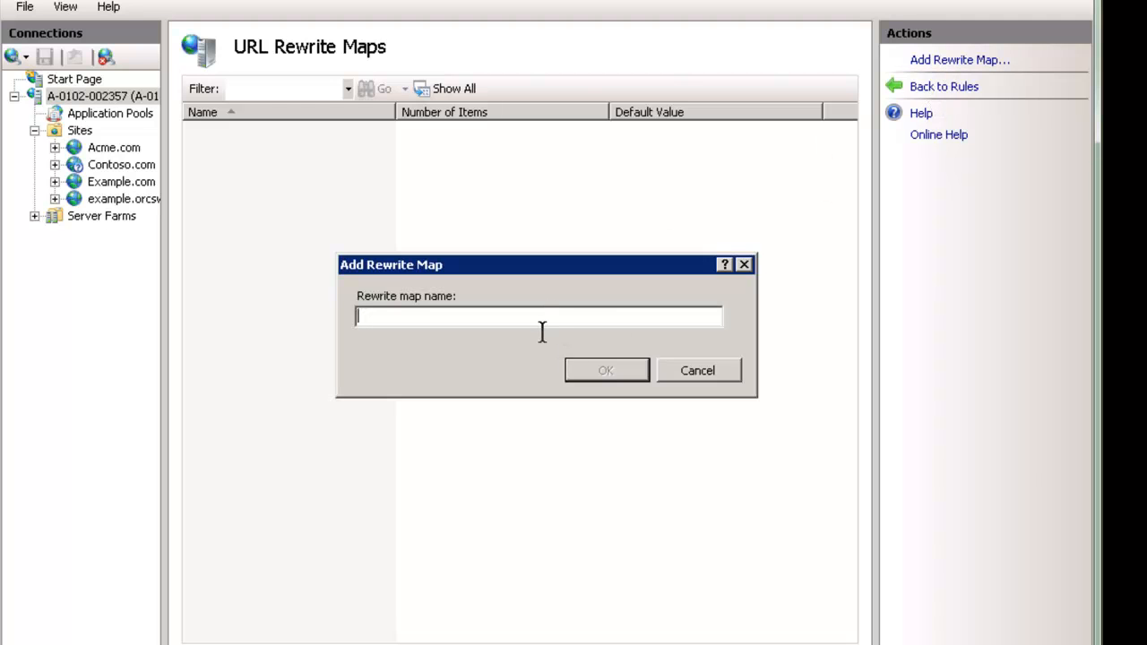
pyautogui.write('Authorized Admin IPs')
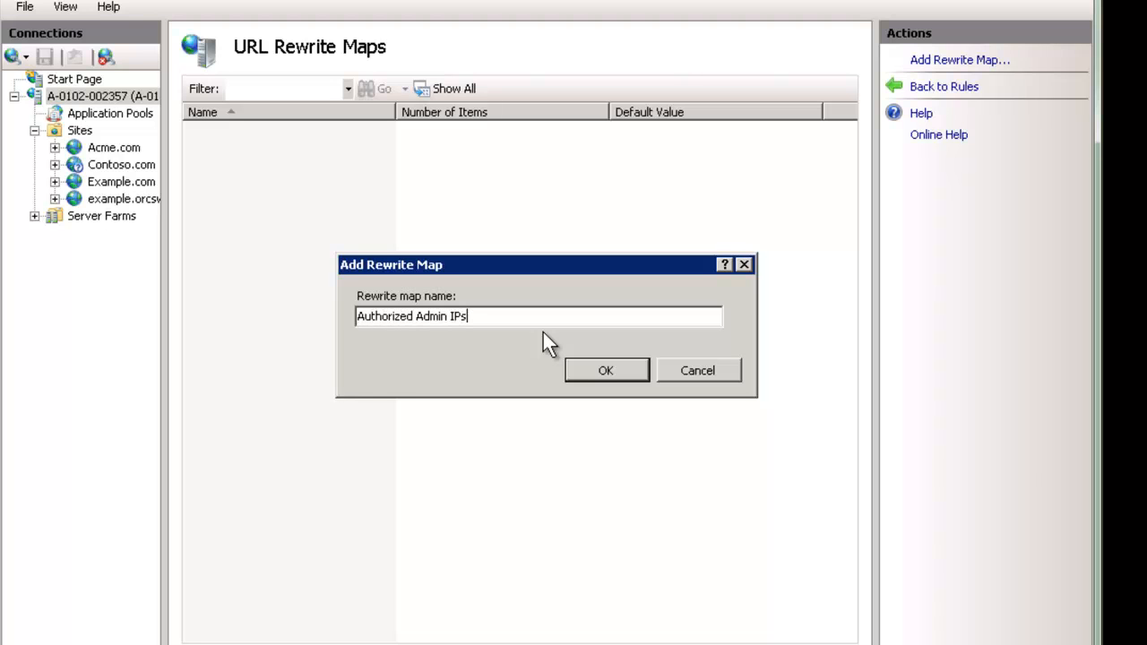
pyautogui.press('Return')
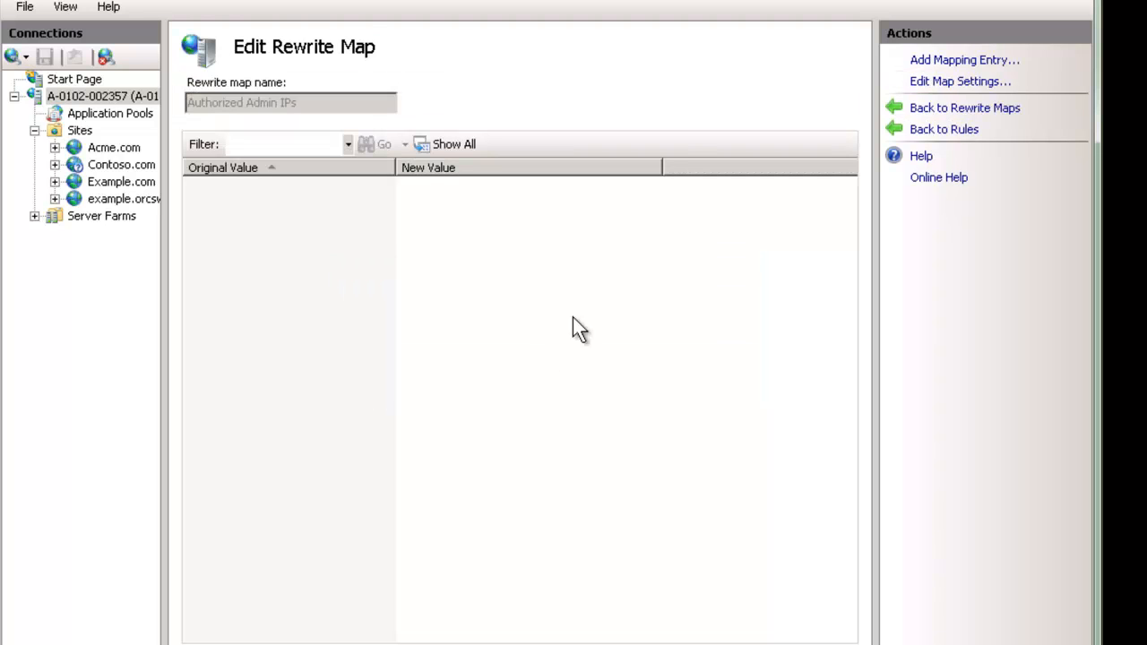
# Add a mapping entry to the Authorized Admin IPs map with the machine's IPv4 address 10.240.5.22 as original value and 1 as new value.
pyautogui.click(929, 64)
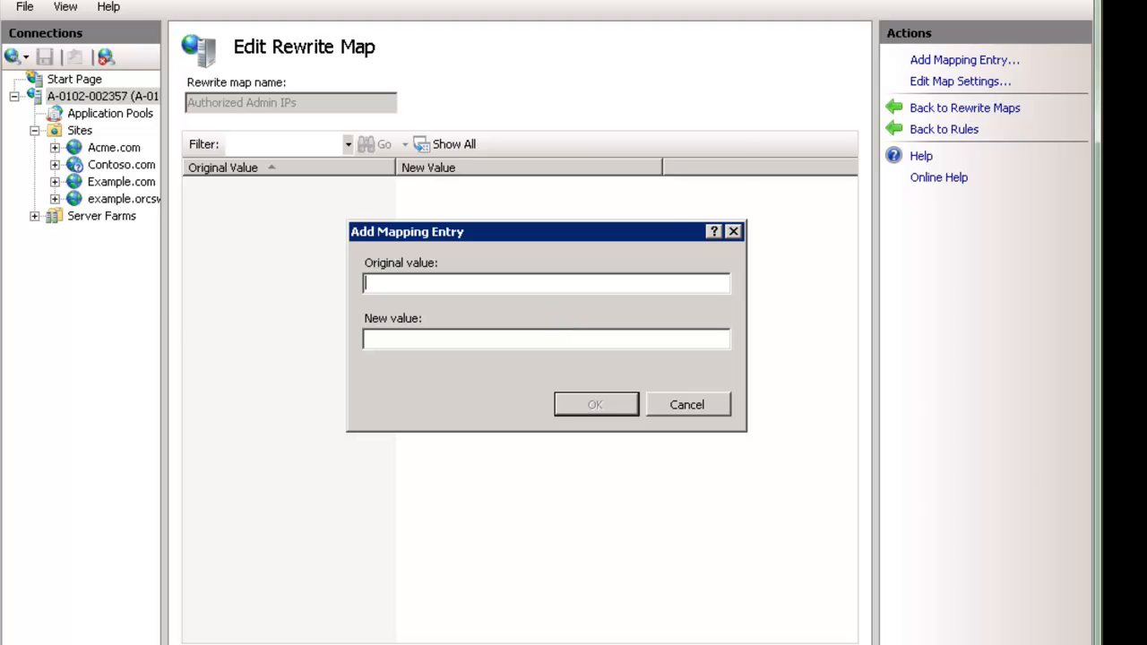
pyautogui.hotkey('alt', 'Tab')
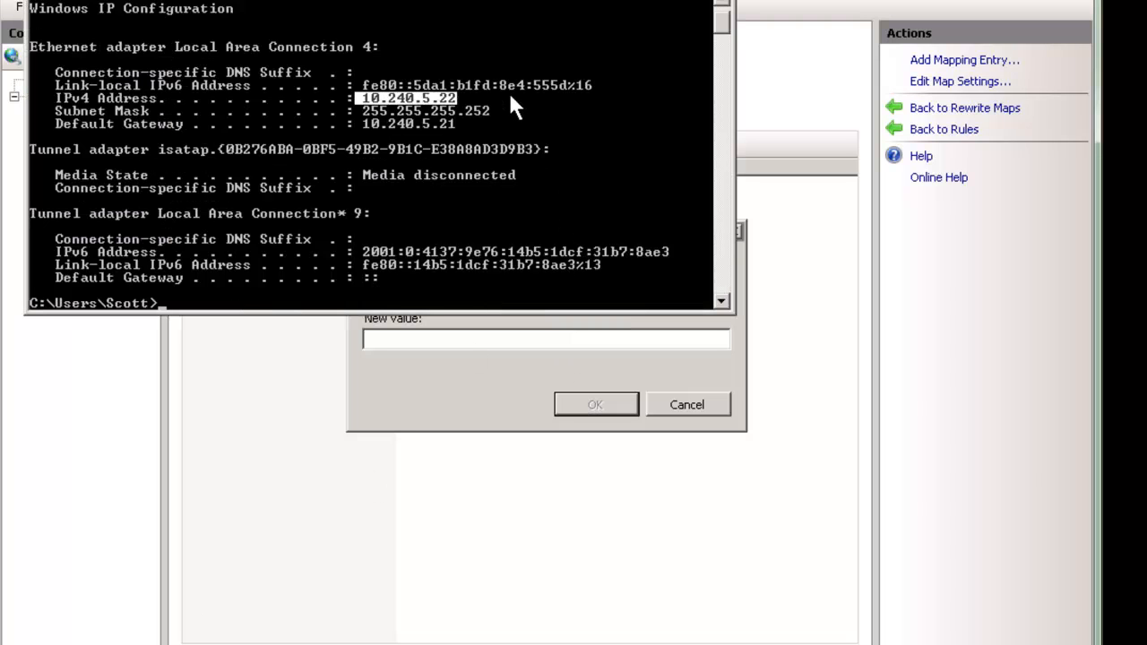
pyautogui.hotkey('alt', 'Tab')
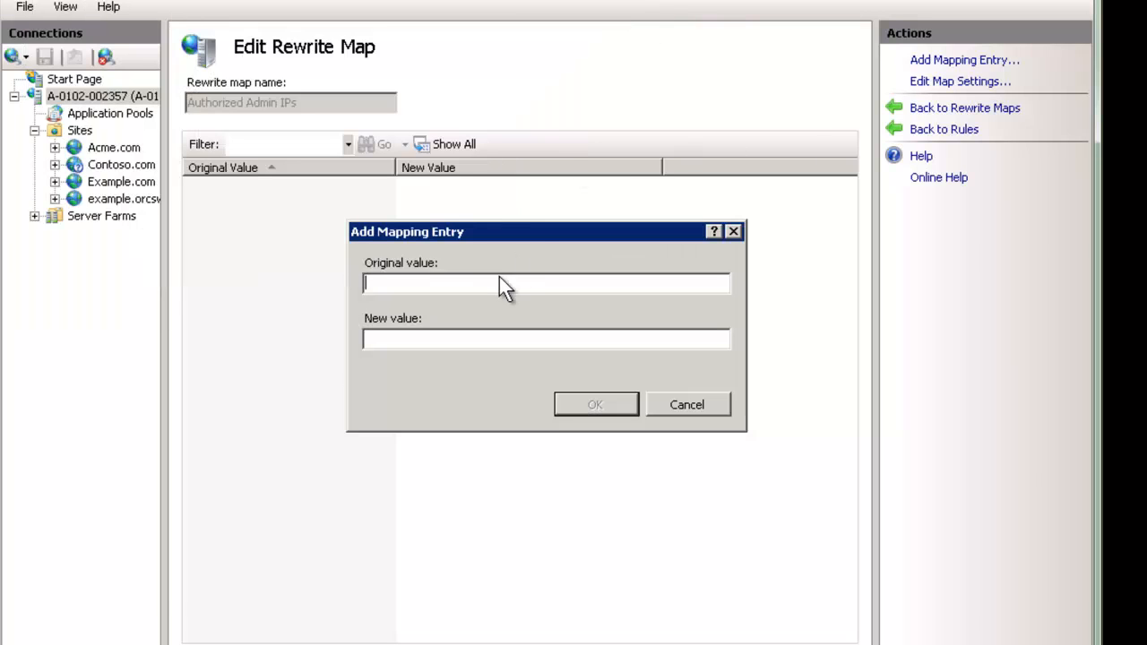
pyautogui.write('10.240.5.22')
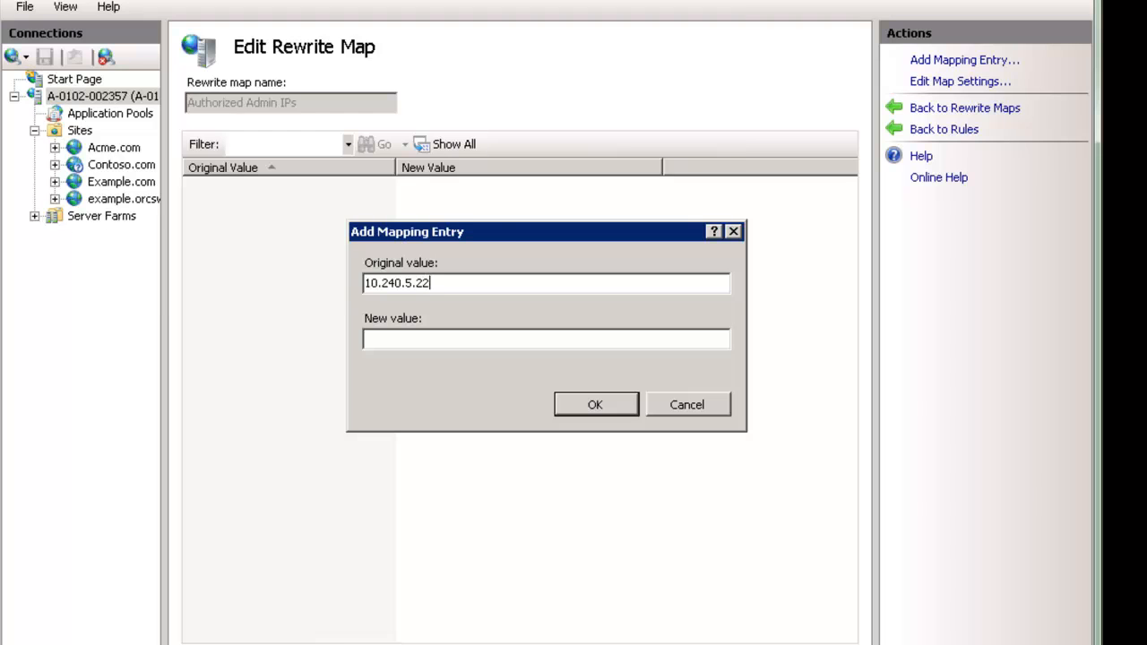
pyautogui.hotkey('alt', 'Tab')
pyautogui.hotkey('alt', 'Tab')
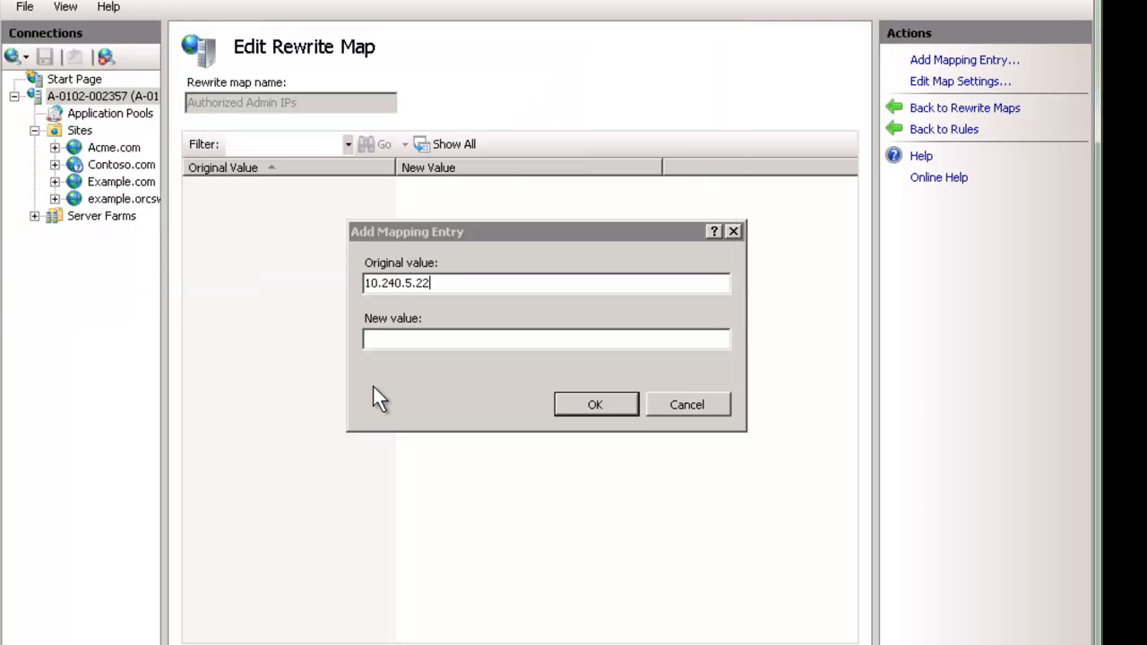
pyautogui.click(397, 337)
pyautogui.write('1')
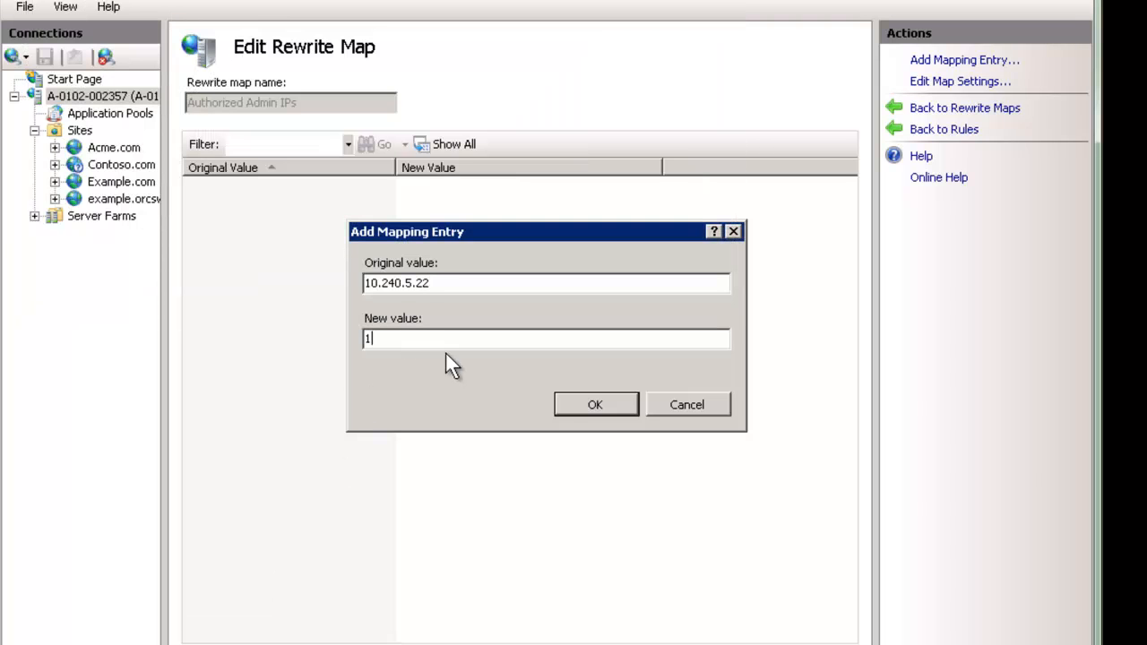
pyautogui.click(610, 402)
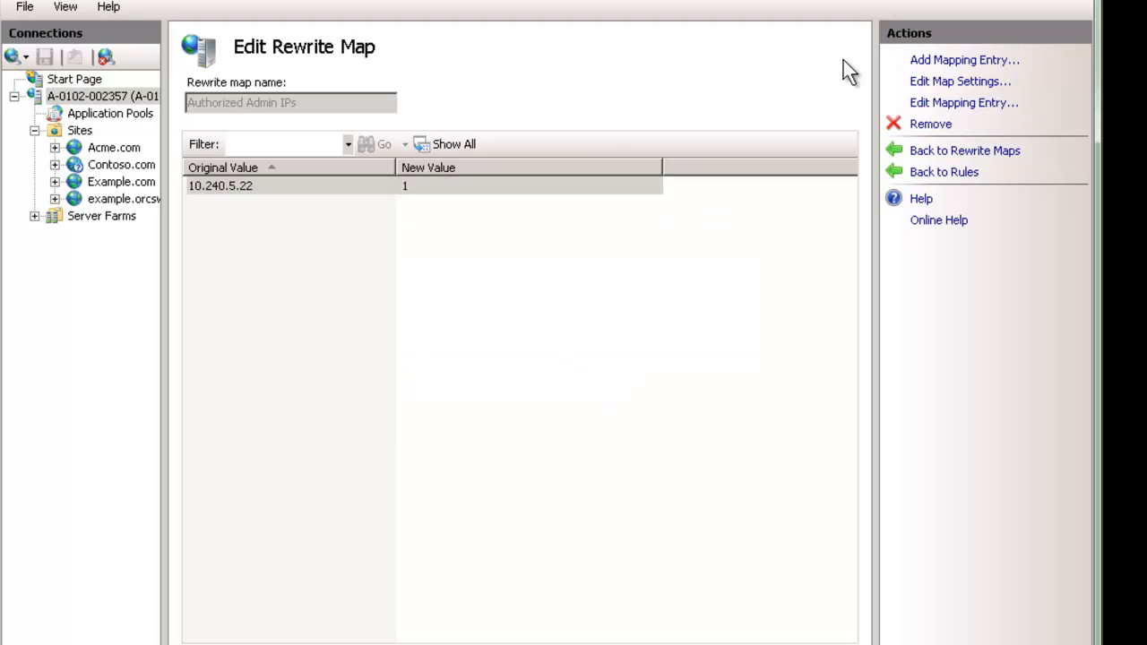
# Add a mapping entry with original value 1.2.4.5 and new value 1 to the rewrite map.
pyautogui.click(921, 63)
pyautogui.write('1.2.4.5')
pyautogui.press('Tab')
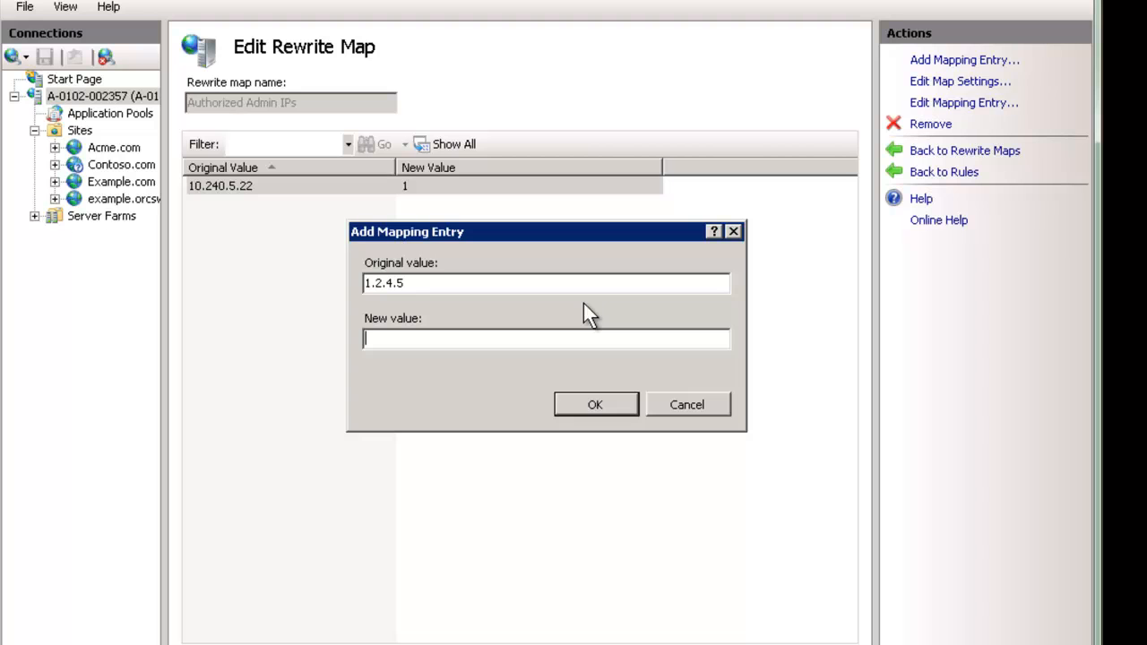
pyautogui.write('1')
pyautogui.press('Return')
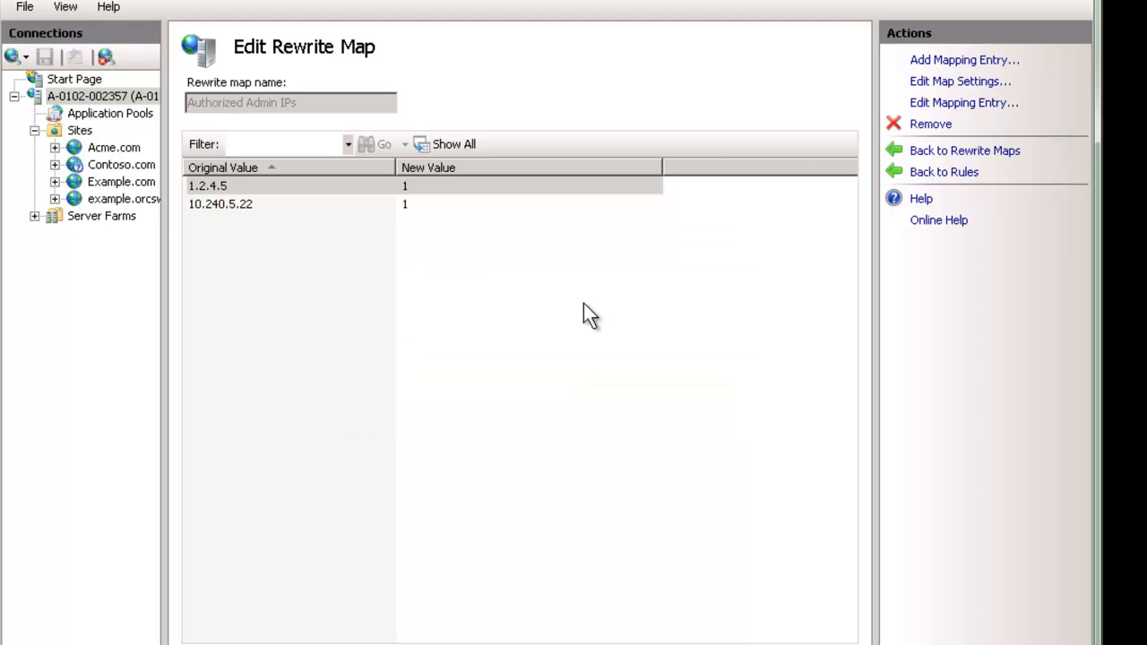
# Add another mapping entry with original value 1.3.4.5 and new value 1 to the rewrite map.
pyautogui.click(954, 59)
pyautogui.write('1.2.4.5')
pyautogui.press('Tab')
pyautogui.write('1')
pyautogui.press('Return')
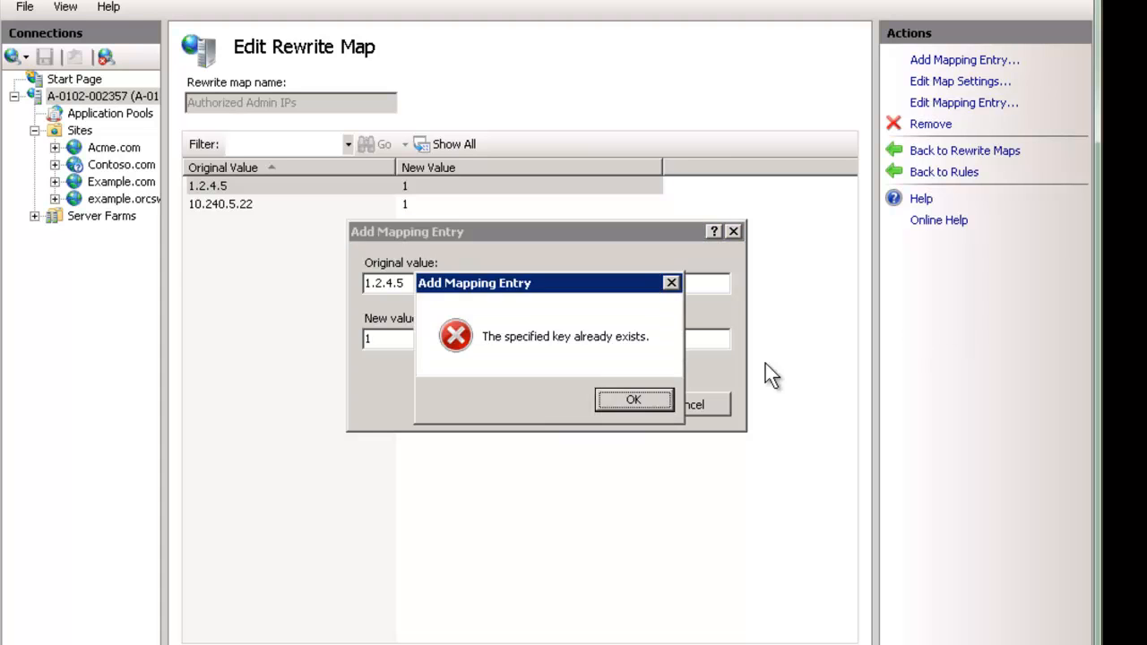
pyautogui.click(634, 399)
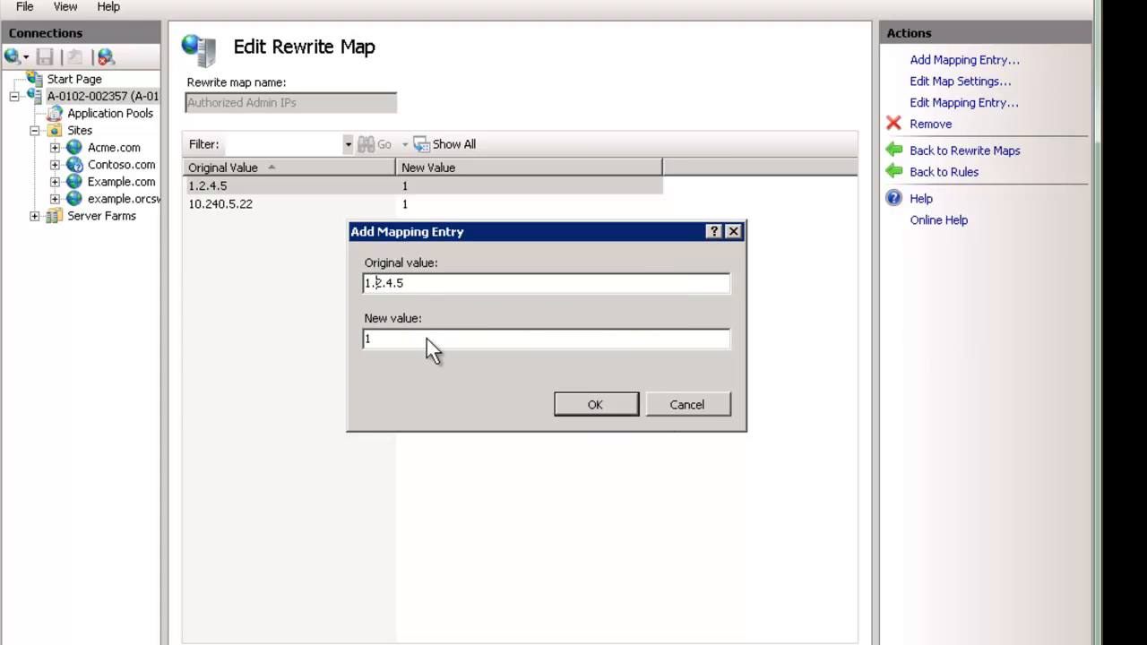
pyautogui.press('Delete')
pyautogui.write('3')
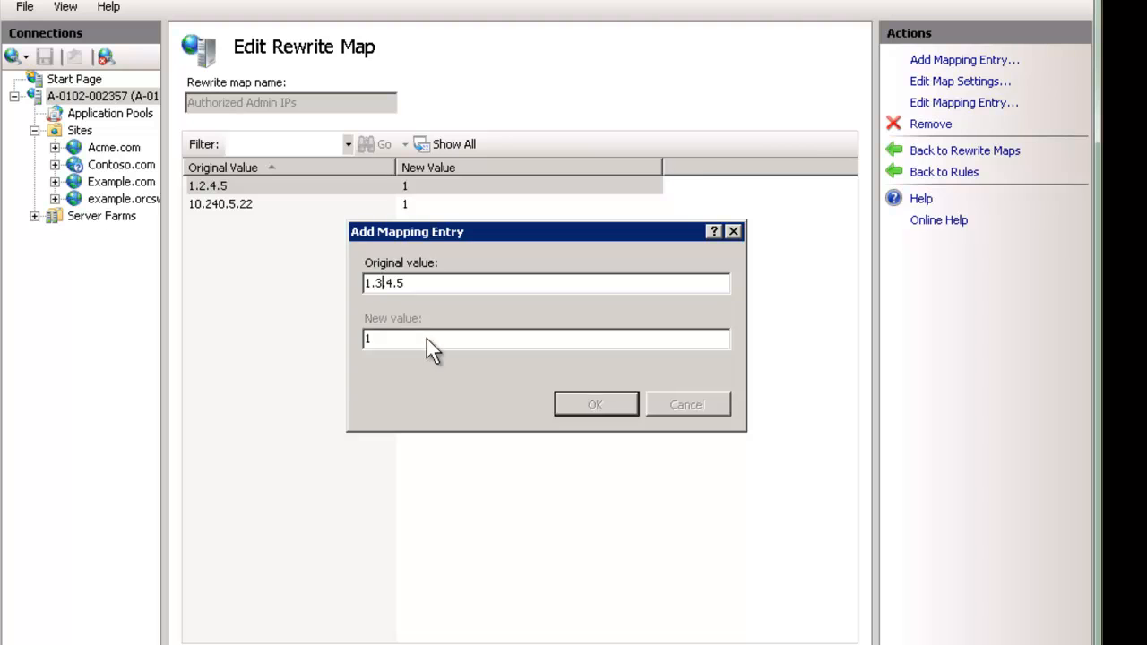
pyautogui.press('Return')
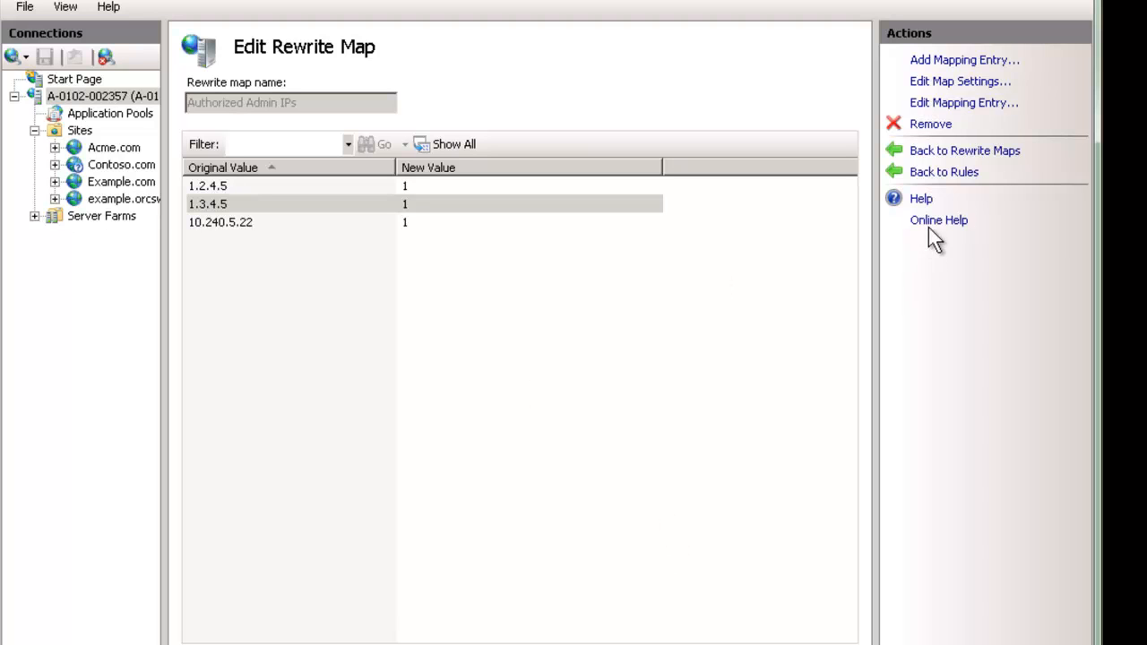
# Return to the server's URL Rewrite rules and create a blank inbound rule named "Flag Authorized Admins".
pyautogui.click(939, 154)
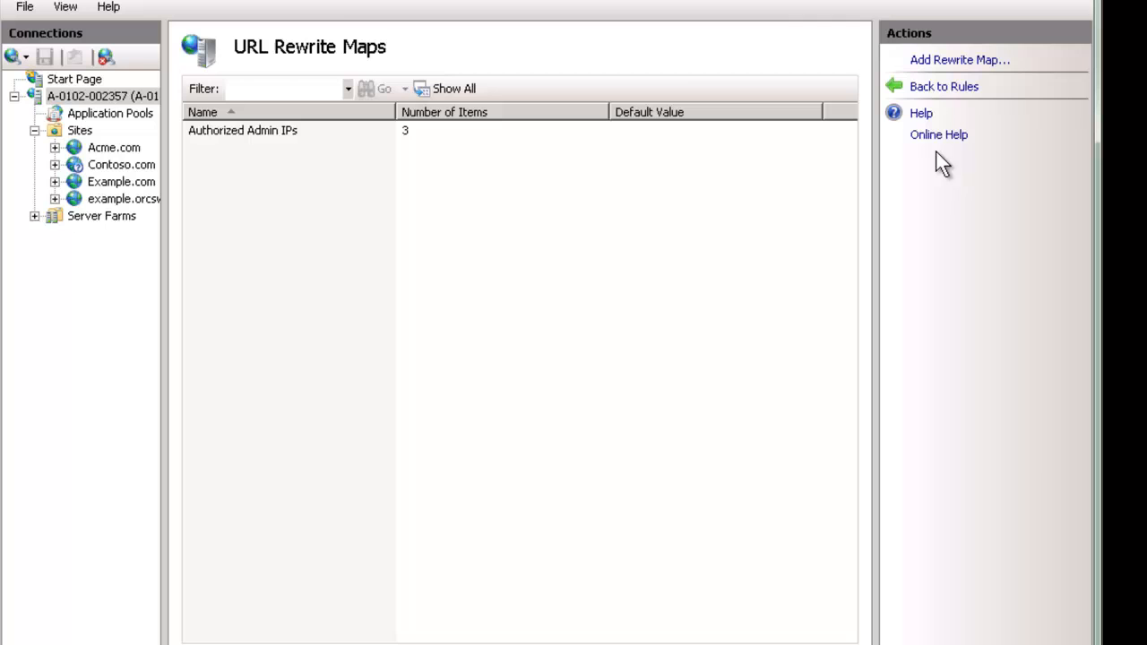
pyautogui.click(929, 90)
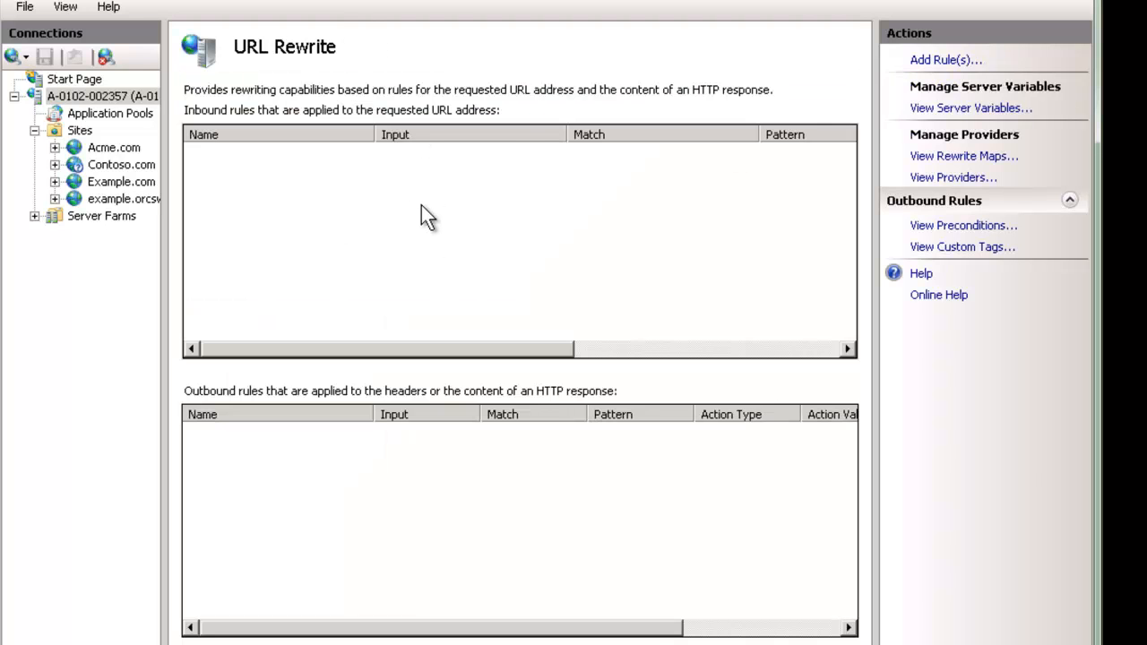
pyautogui.click(932, 65)
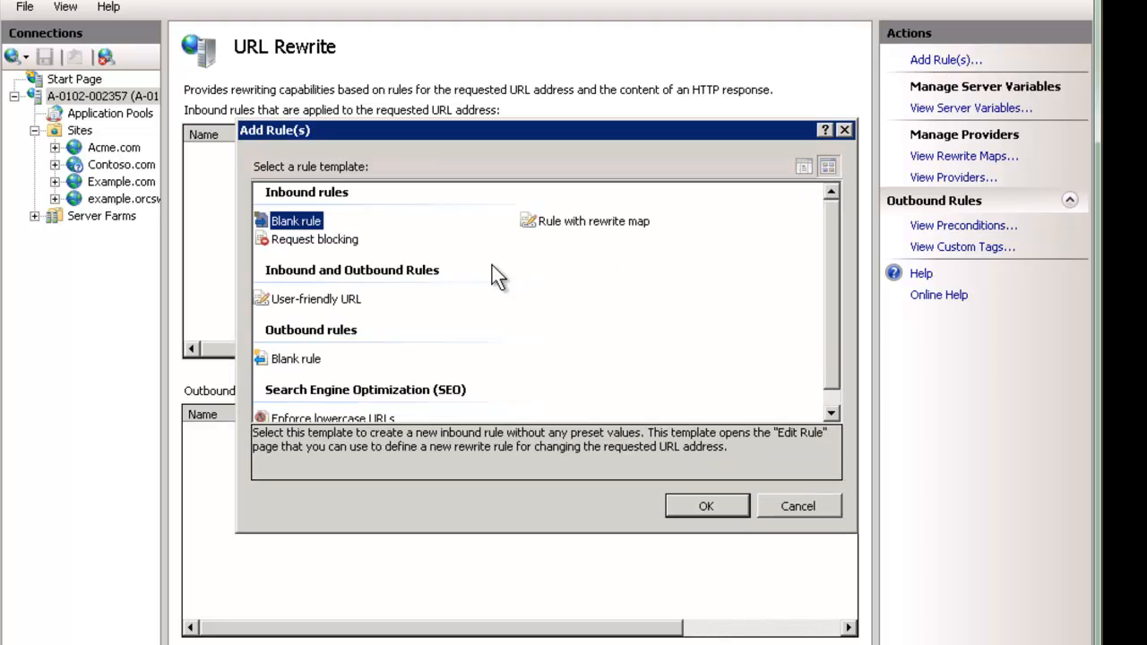
pyautogui.click(707, 506)
pyautogui.write('Flag Authorized Admins')
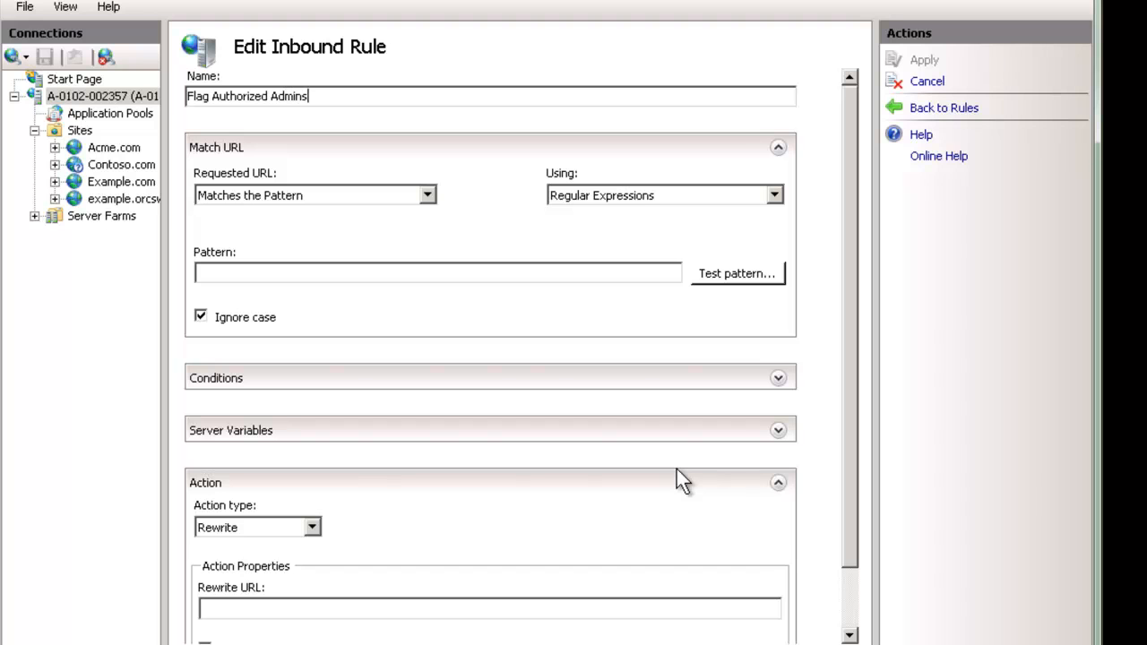
# Set the rule's URL matching to Wildcards with the pattern *.
pyautogui.click(628, 193)
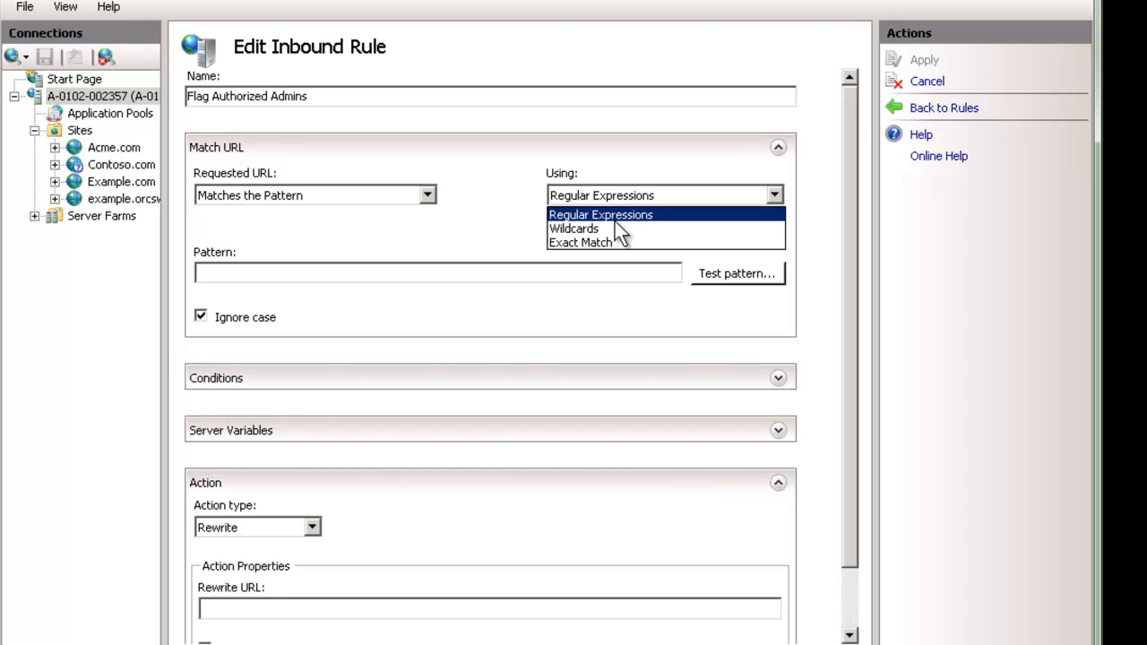
pyautogui.click(607, 229)
pyautogui.click(597, 270)
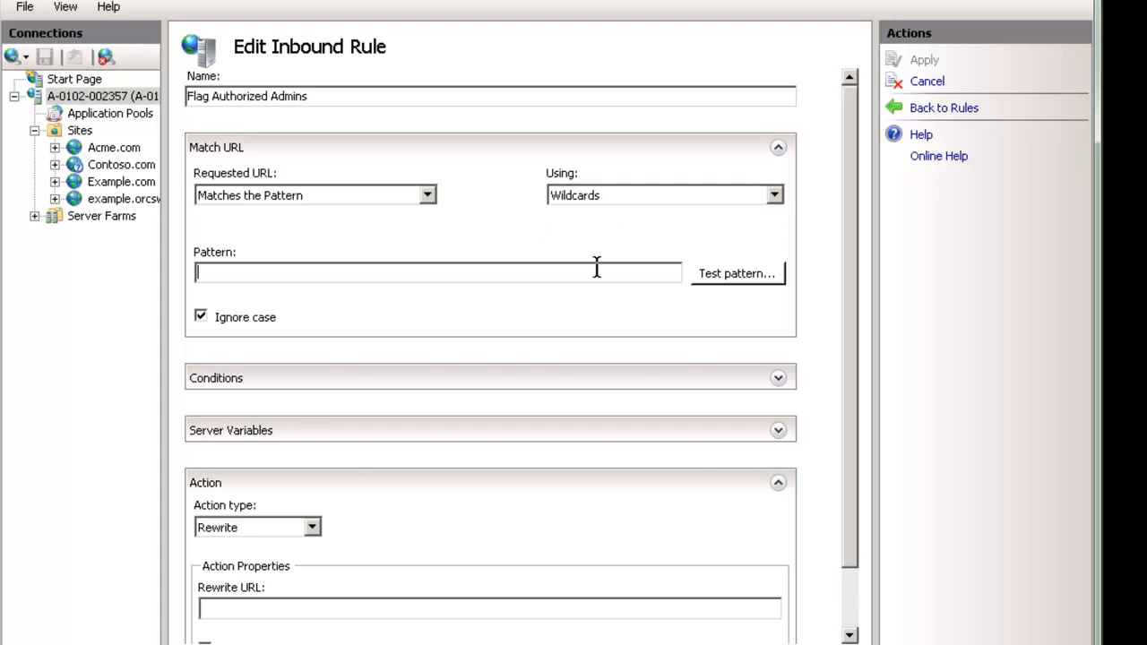
pyautogui.write('*')
# Add a rule condition with input {Authorized Admin IPs:{REMOTE_ADDR}} that matches the pattern 1.
pyautogui.click(777, 377)
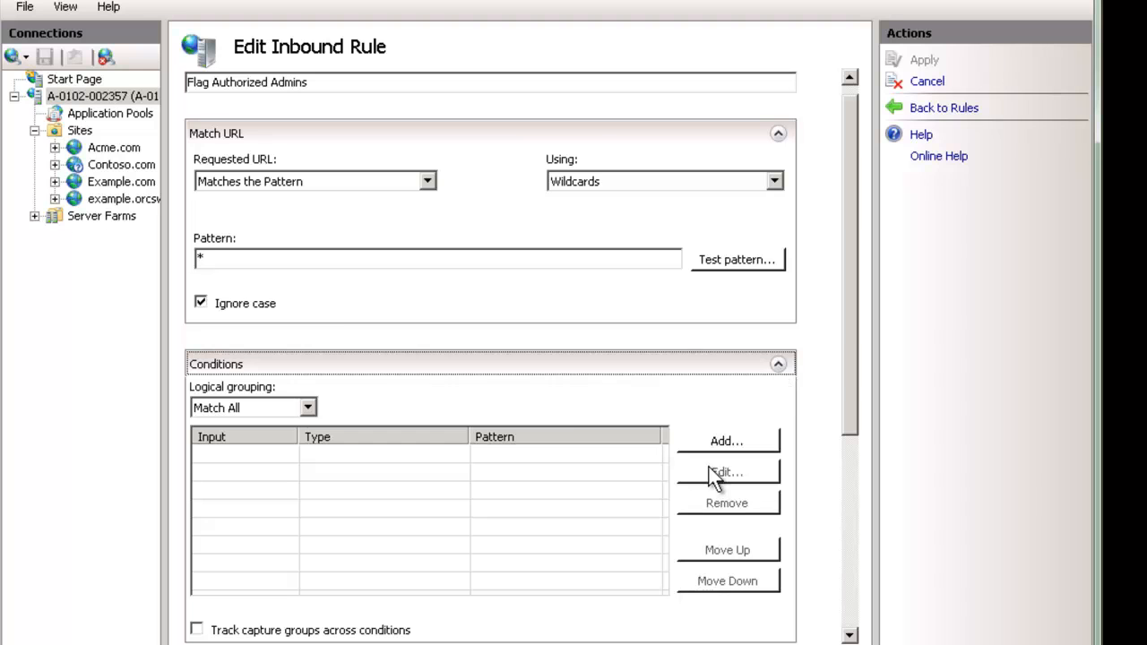
pyautogui.click(722, 441)
pyautogui.moveTo(624, 199); pyautogui.dragTo(685, 240)
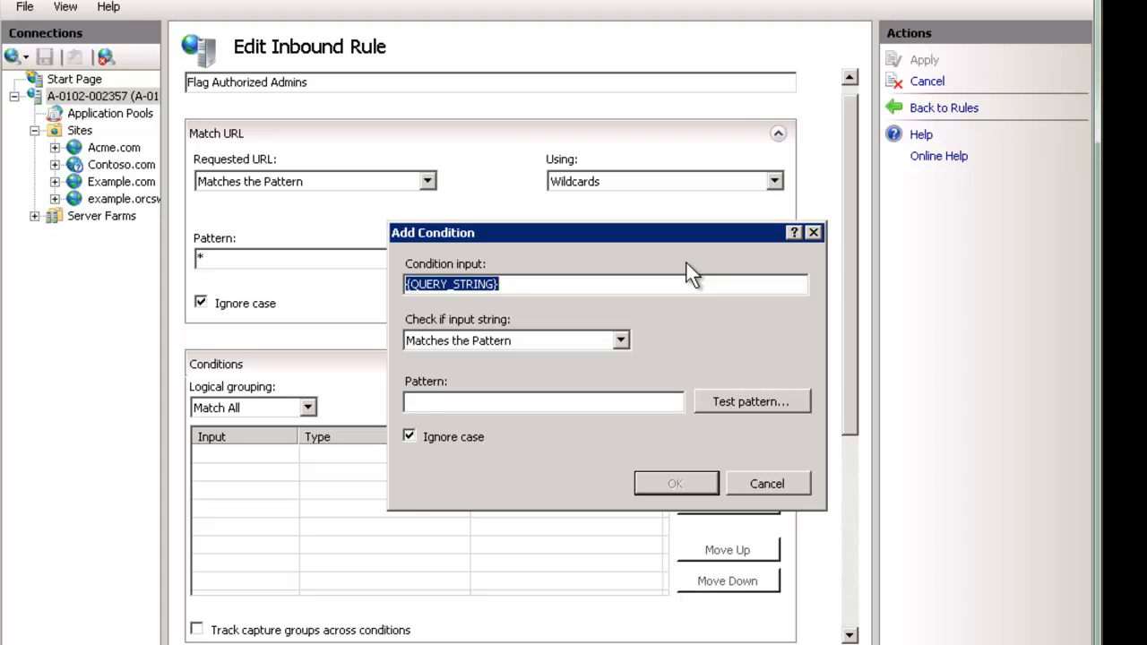
pyautogui.write('{')
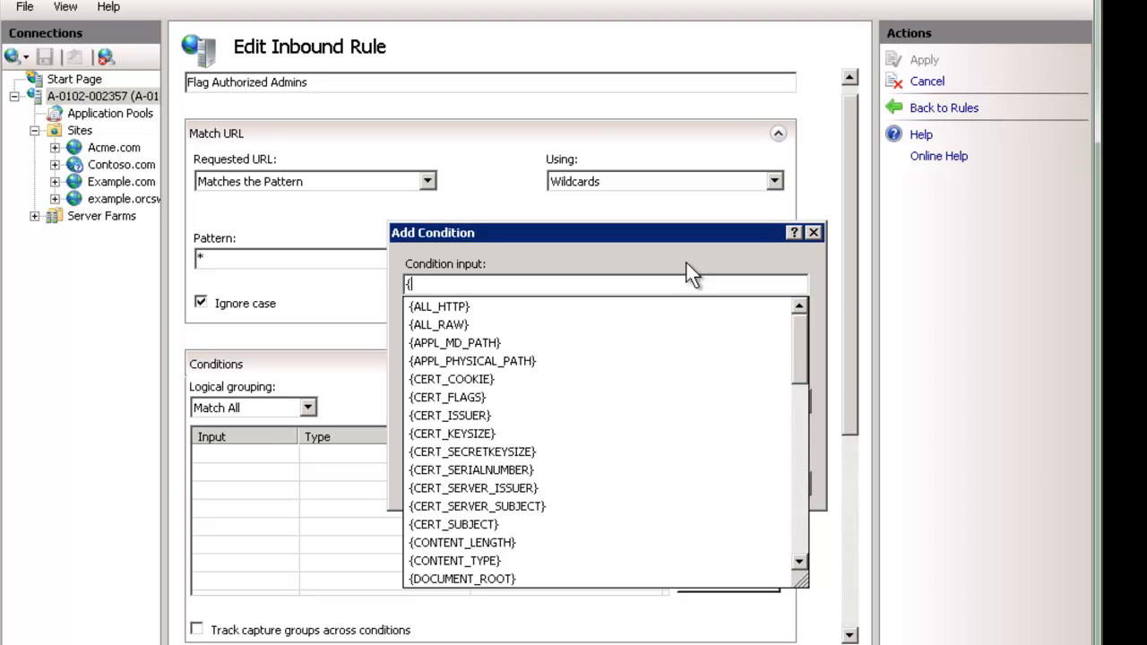
pyautogui.write('Author')
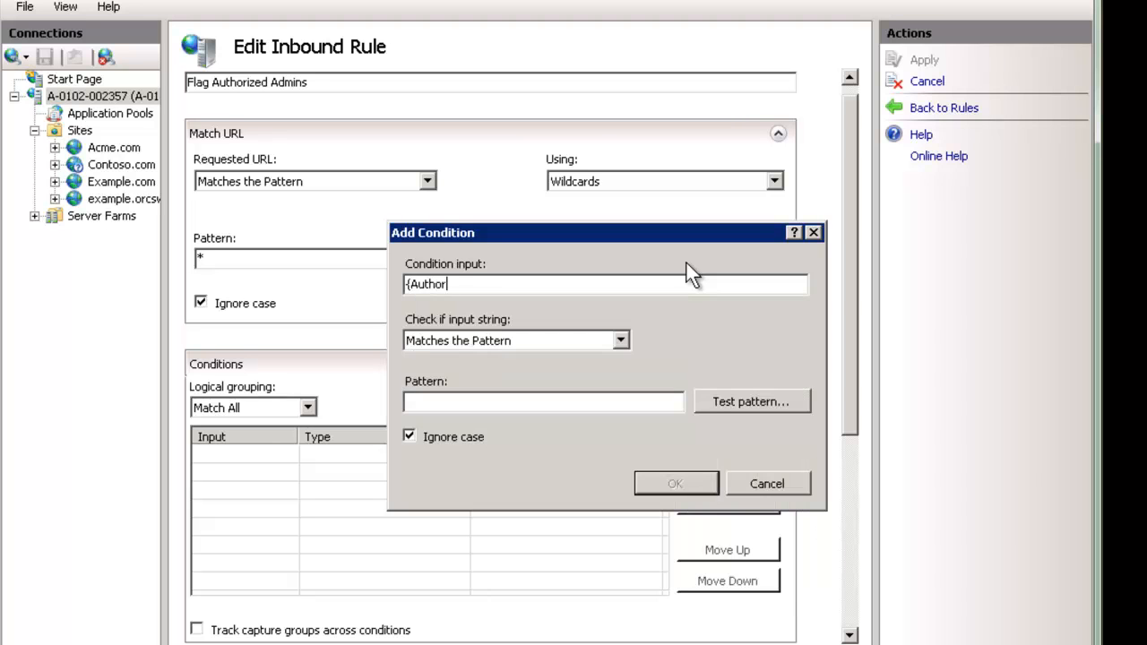
pyautogui.write('ized Admin IPs:{REMOTE_')
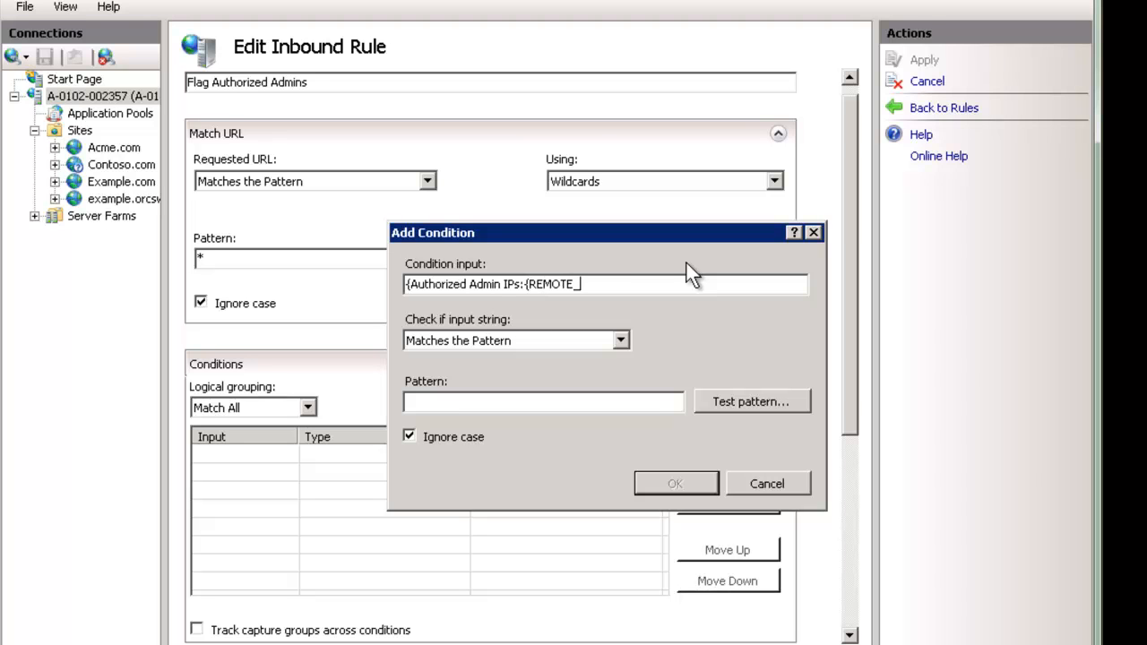
pyautogui.write('ADDR}}')
pyautogui.press('Tab')
pyautogui.press('Tab')
pyautogui.write('1')
pyautogui.click(678, 490)
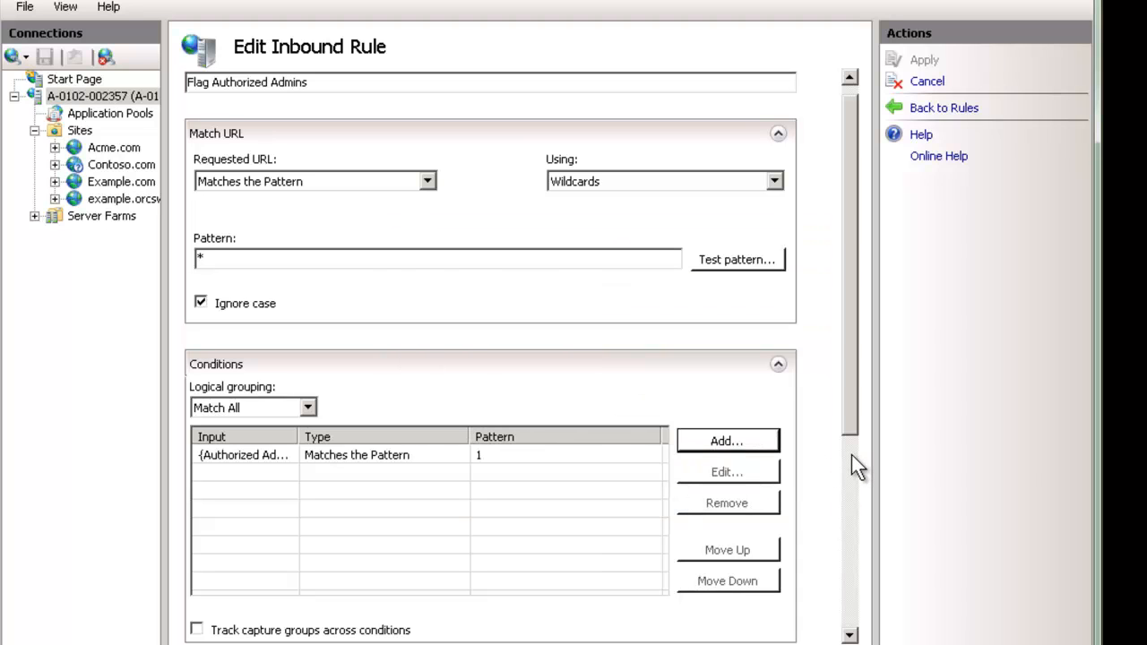
# Add the server variable HTTP_X_AUTHORIZED_ADMIN with the value yes to the rule, replacing any existing value.
pyautogui.moveTo(852, 436); pyautogui.dragTo(829, 574)
pyautogui.click(777, 467)
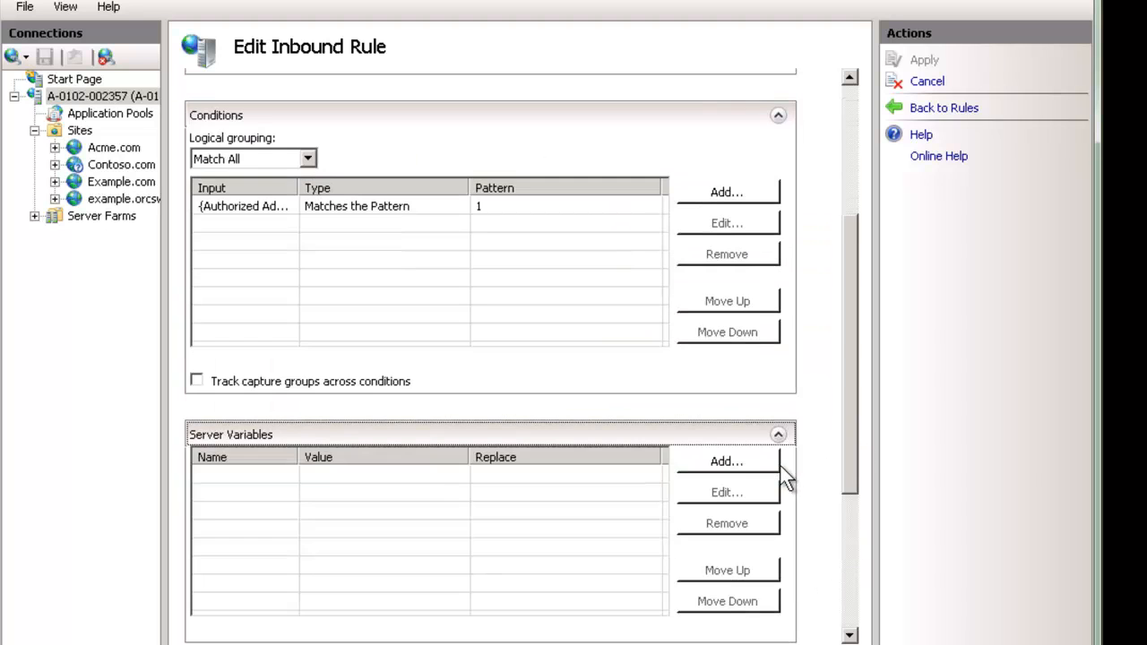
pyautogui.click(727, 461)
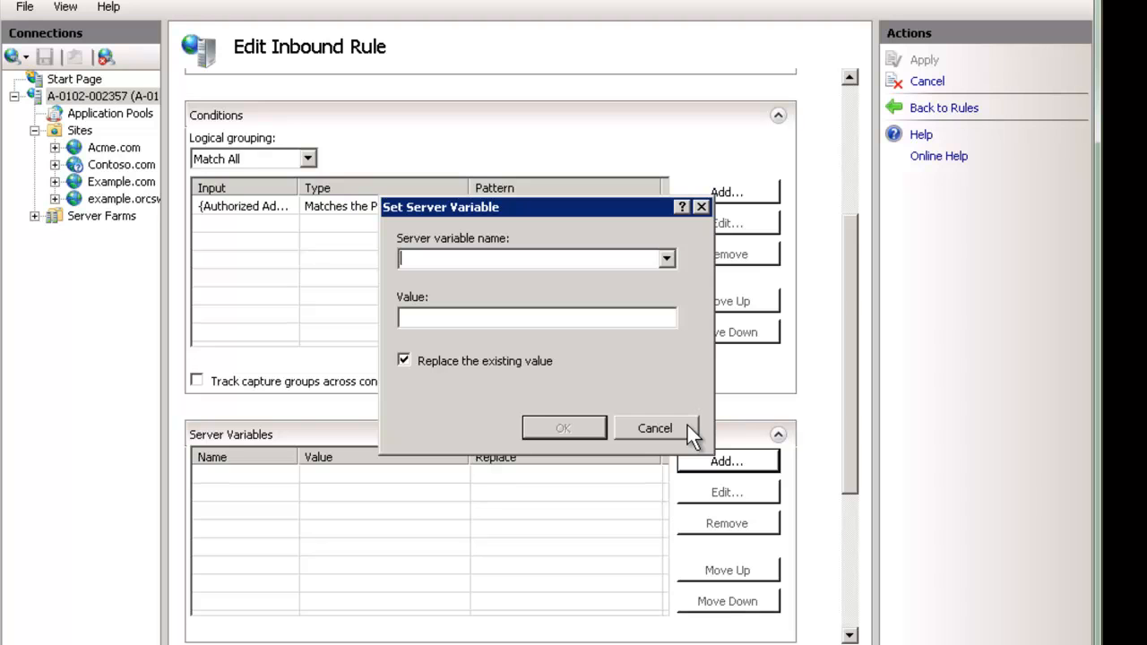
pyautogui.write('HTTP_X_AUTHORIZED_ADMIN')
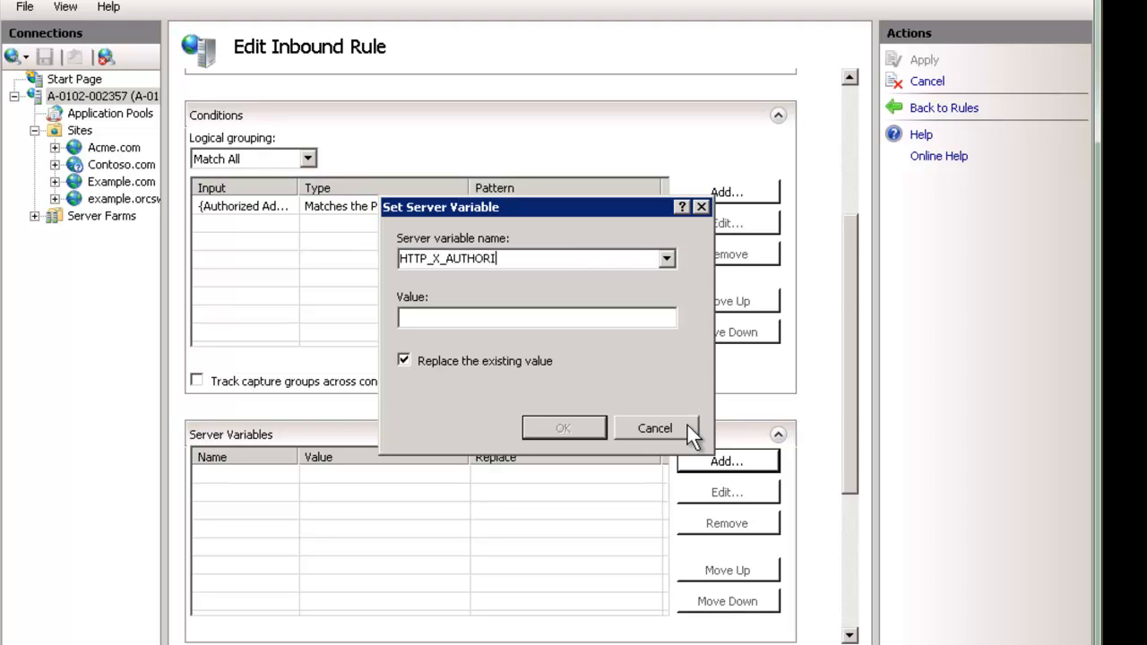
pyautogui.press('Tab')
pyautogui.write('yes')
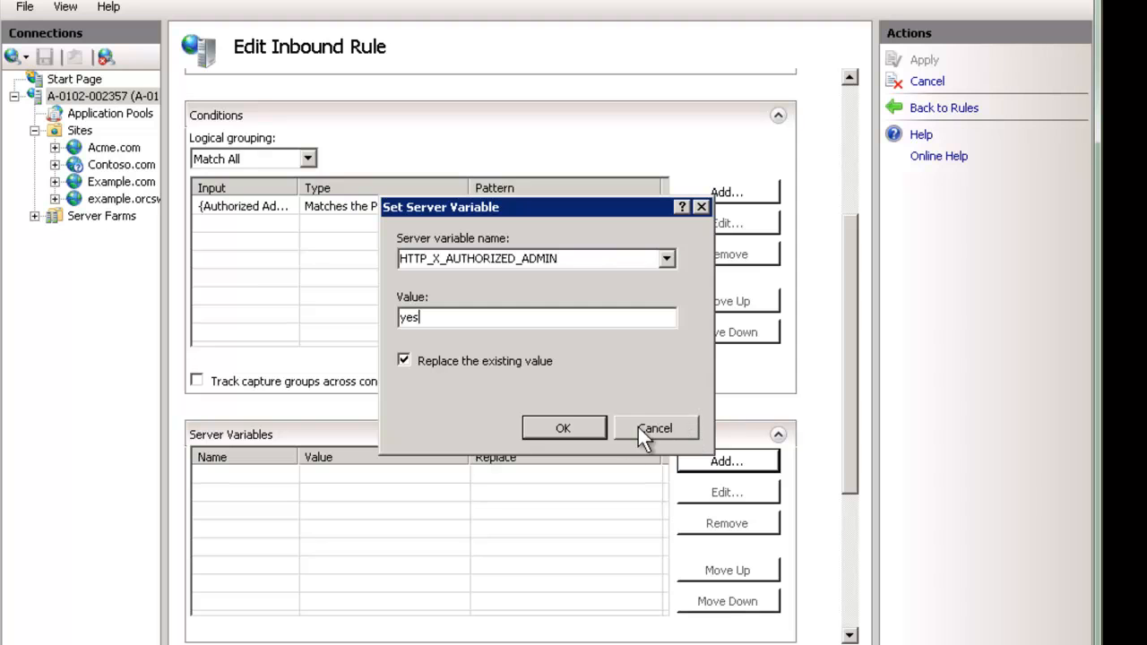
pyautogui.moveTo(422, 317); pyautogui.dragTo(407, 317)
pyautogui.click(450, 317)
pyautogui.click(563, 428)
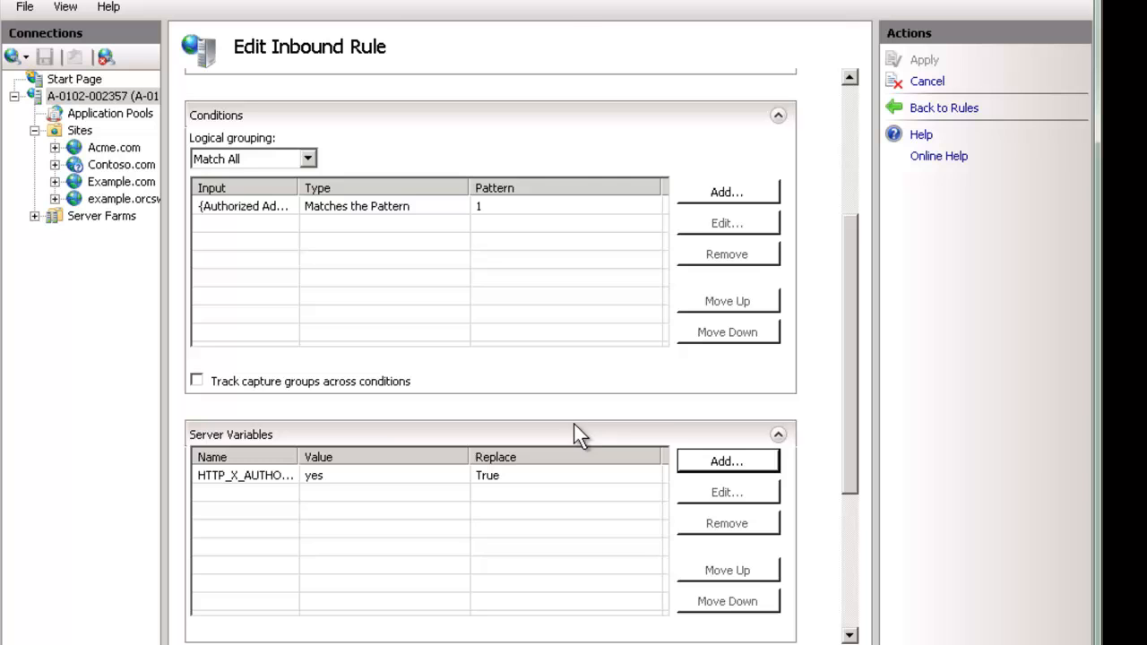
# Set the rule's action type to None and apply the inbound rule.
pyautogui.click(851, 500)
pyautogui.click(313, 456)
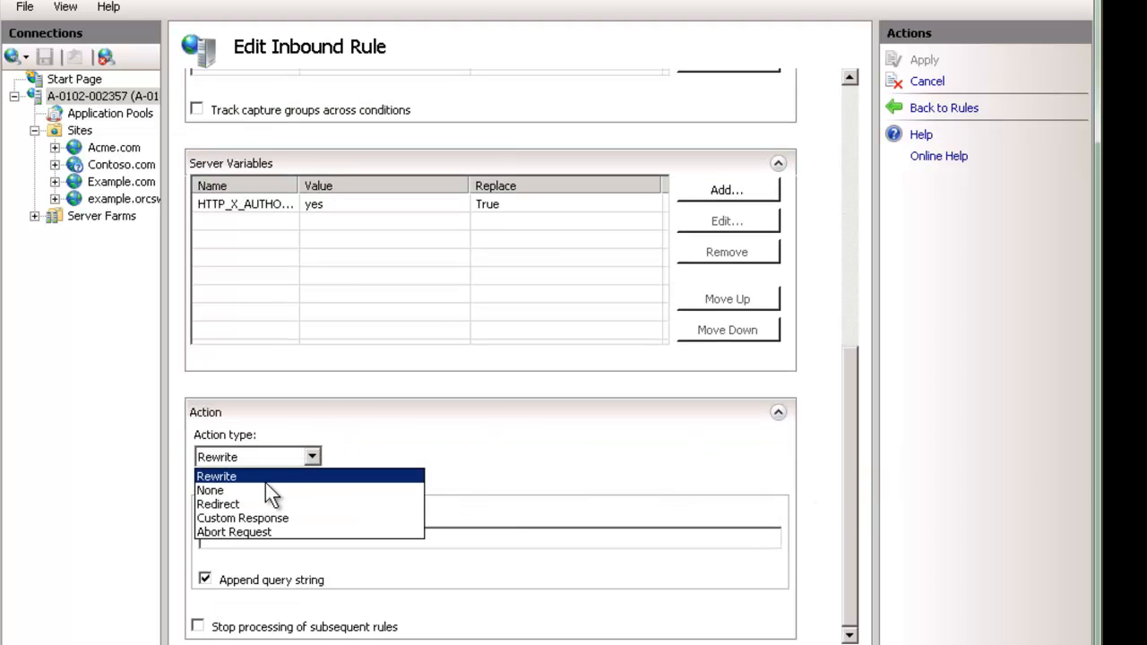
pyautogui.click(249, 489)
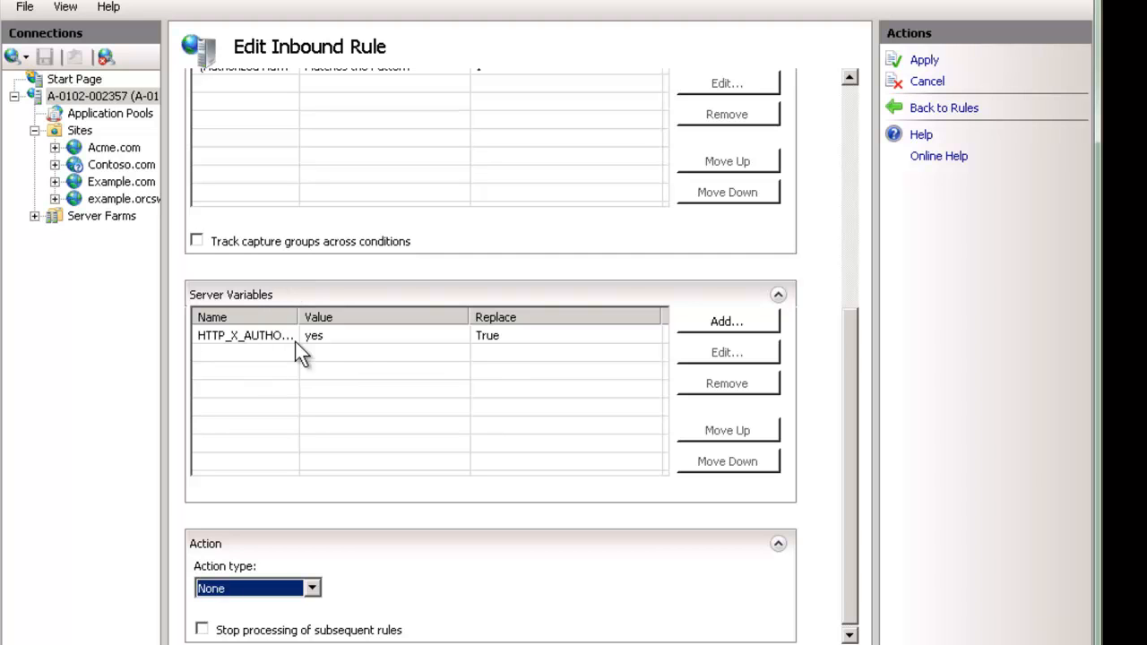
pyautogui.click(926, 61)
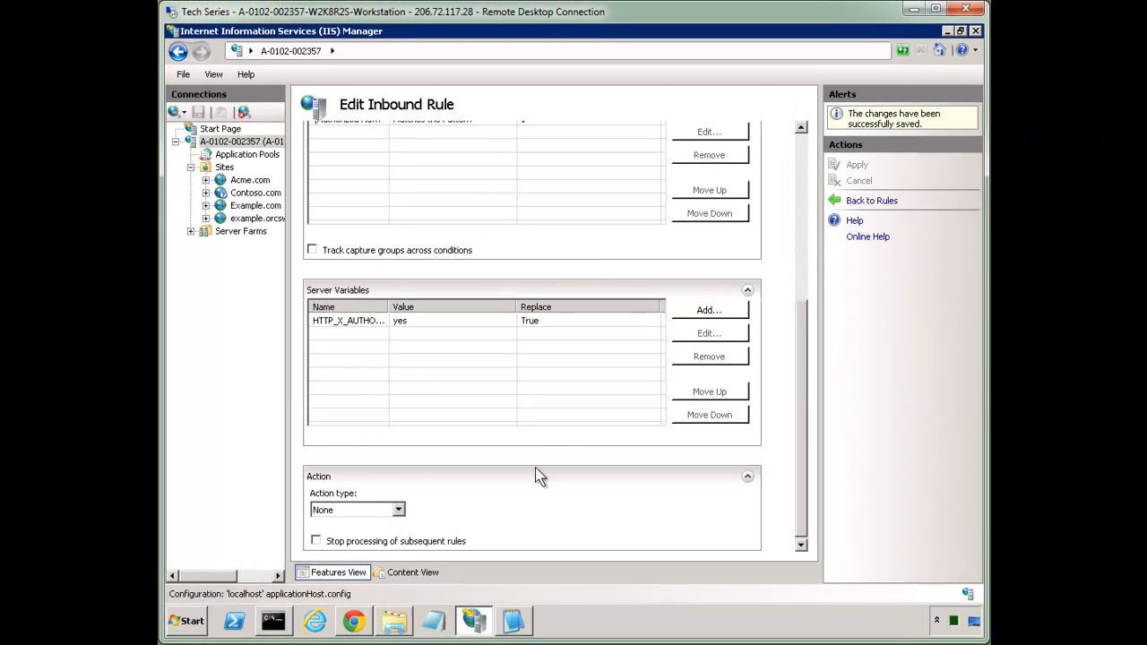
# Switch to Chrome, open staging.contoso.com/vars.aspx, and check the HTTP_X_AUTHORIZED_ADMIN server variable at the end of the list.
pyautogui.click(354, 619)
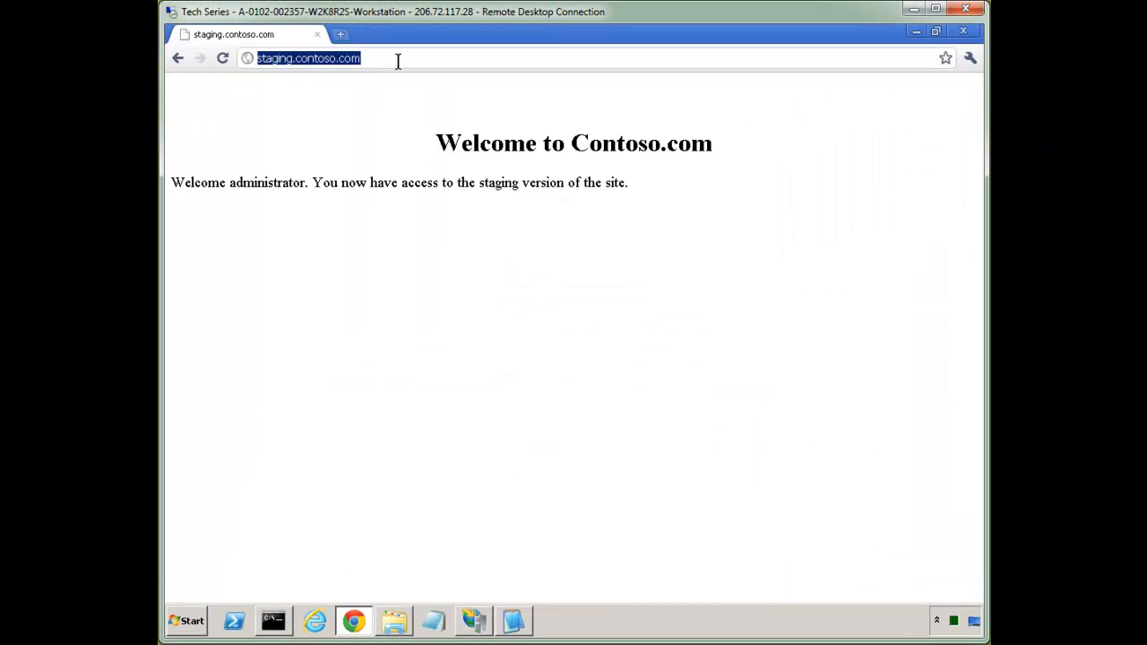
pyautogui.write('/vars.aspx')
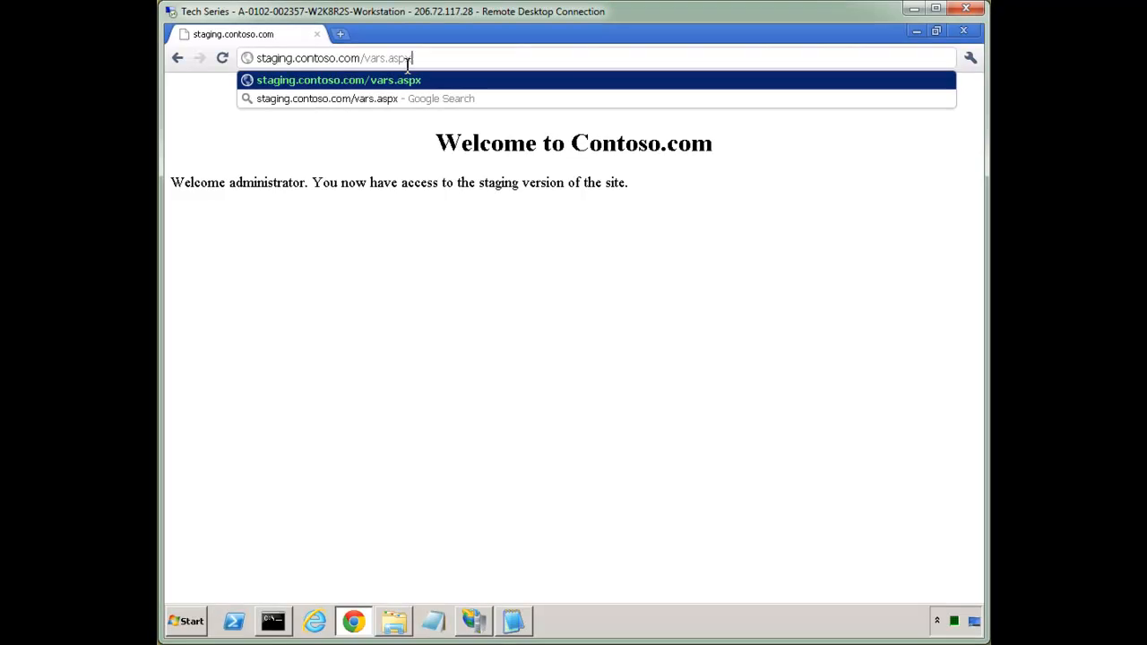
pyautogui.press('Return')
pyautogui.scroll(-4, 476, 212)
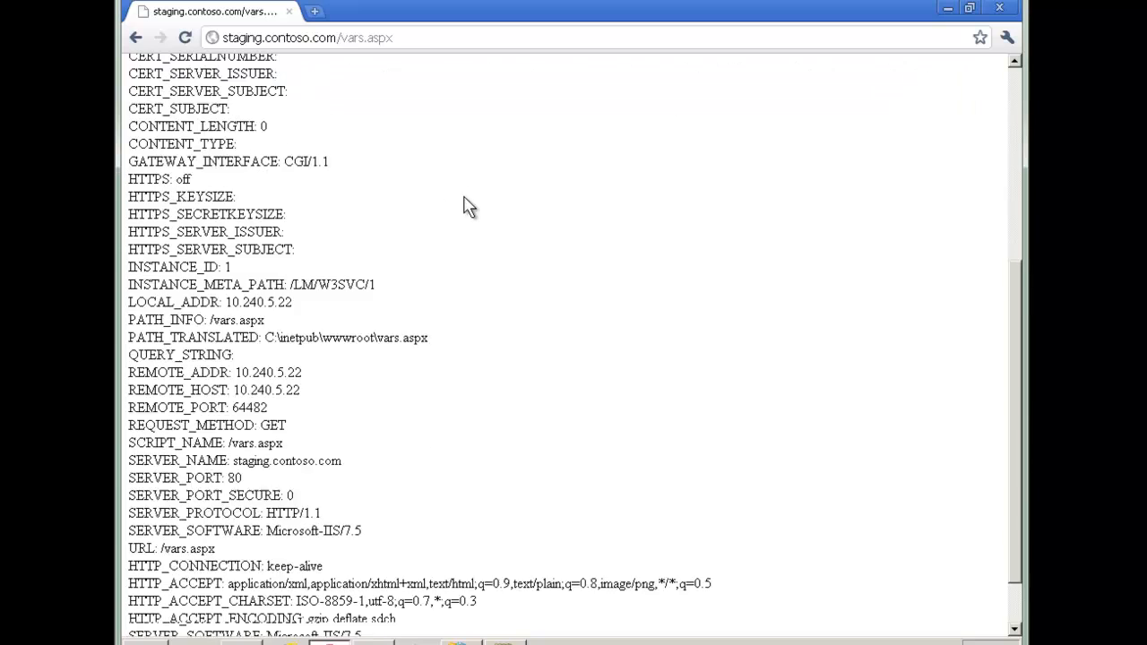
pyautogui.scroll(-2, 466, 206)
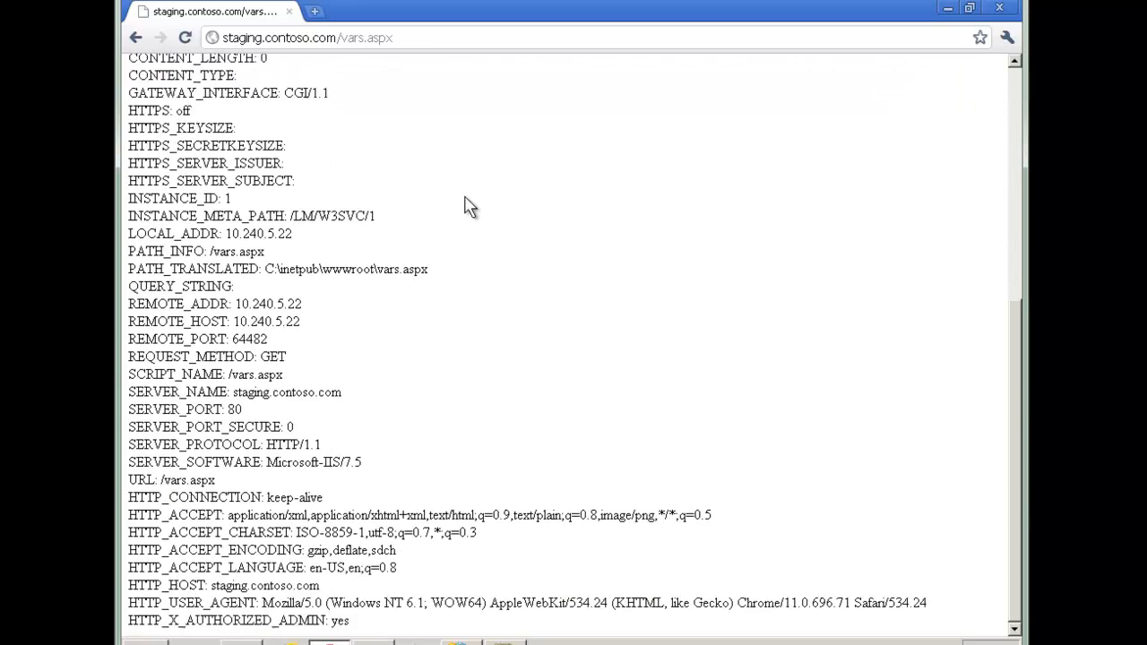
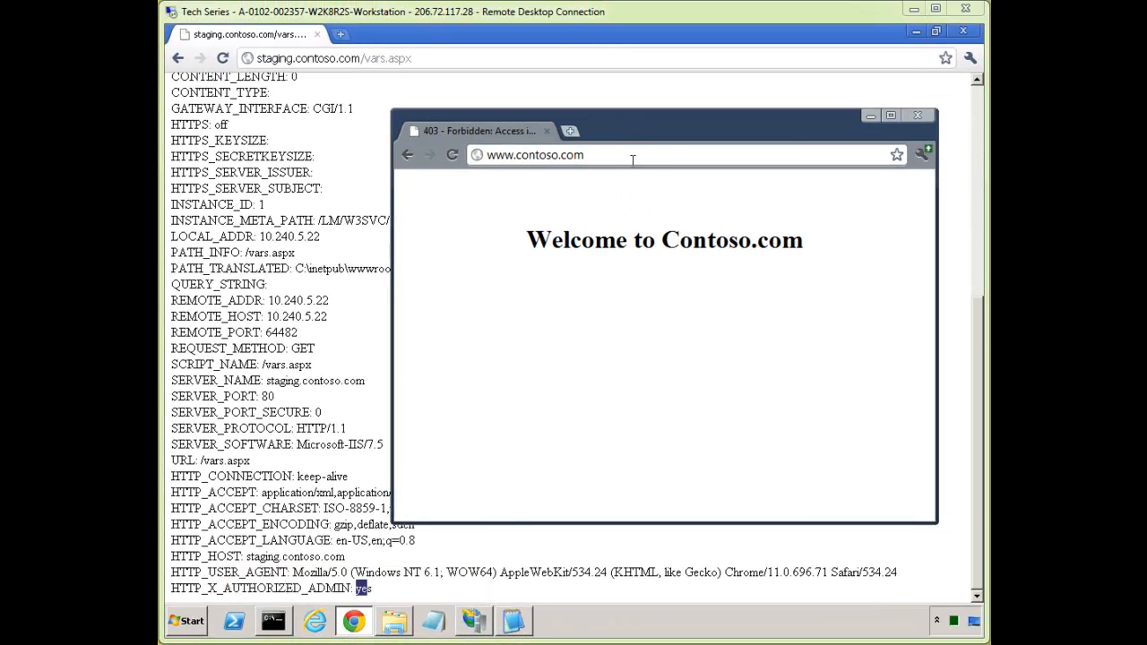
pyautogui.moveTo(653, 128); pyautogui.dragTo(678, 126)
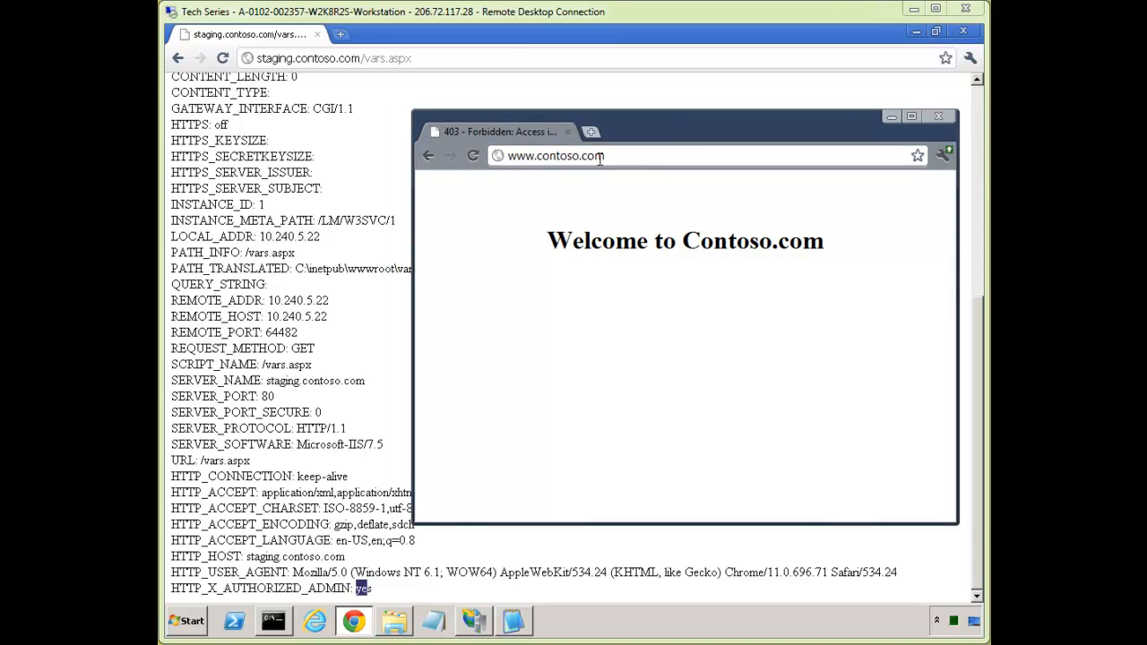
pyautogui.click(594, 156)
pyautogui.click(636, 151)
pyautogui.write('/vars.aspx')
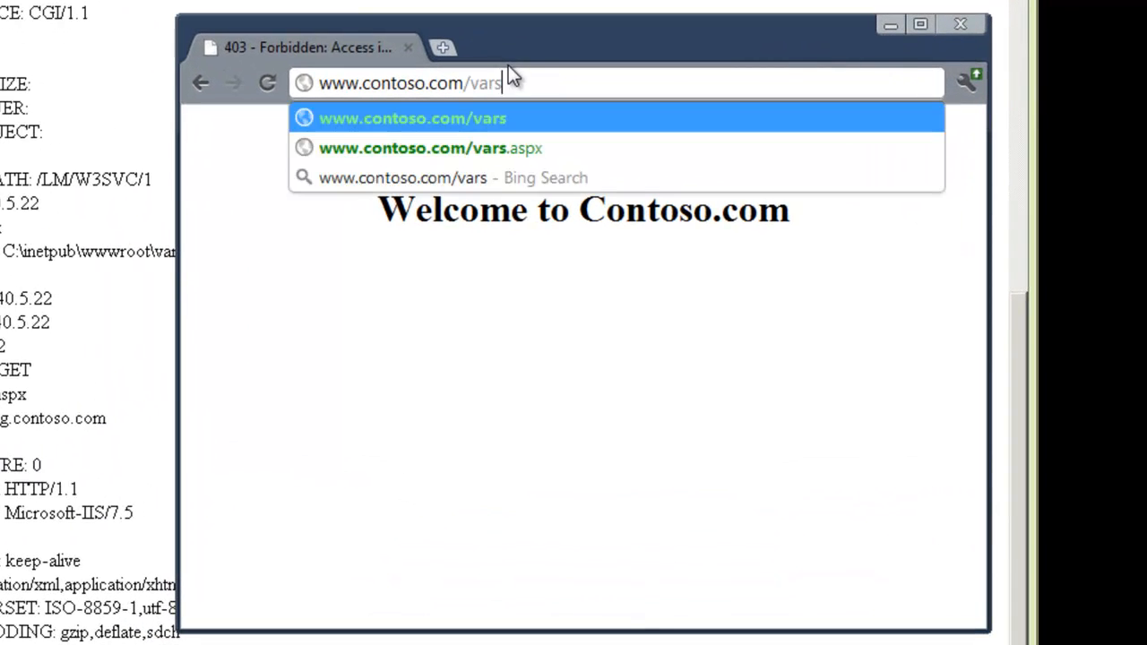
pyautogui.press('Return')
pyautogui.scroll(-10, 527, 391)
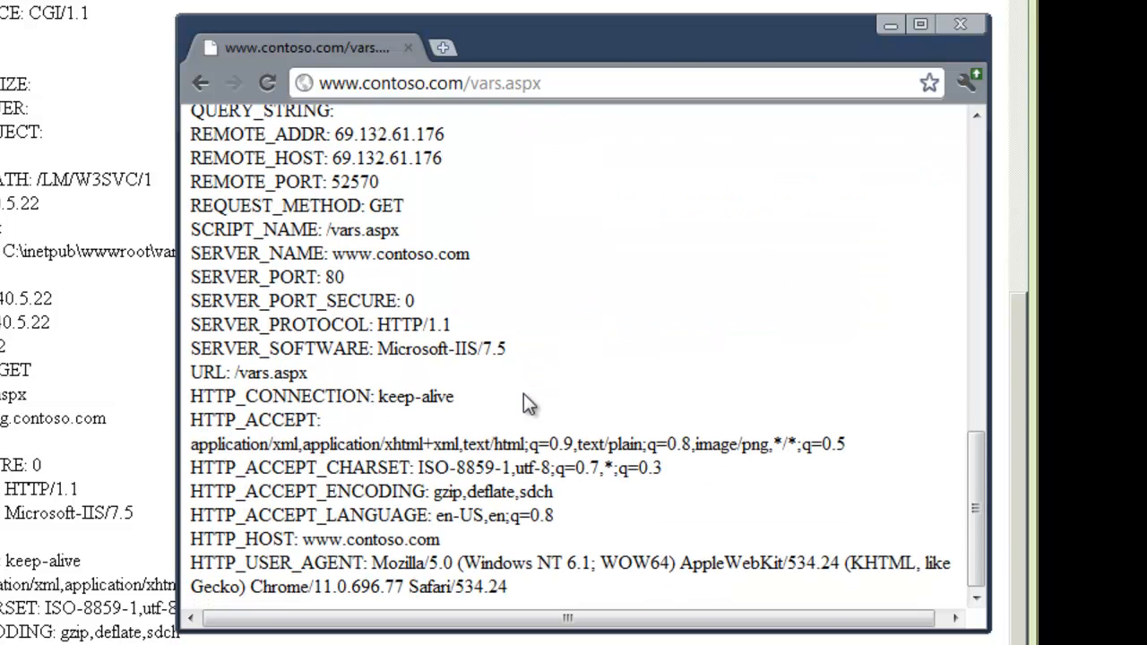
pyautogui.moveTo(220, 562); pyautogui.dragTo(536, 585)
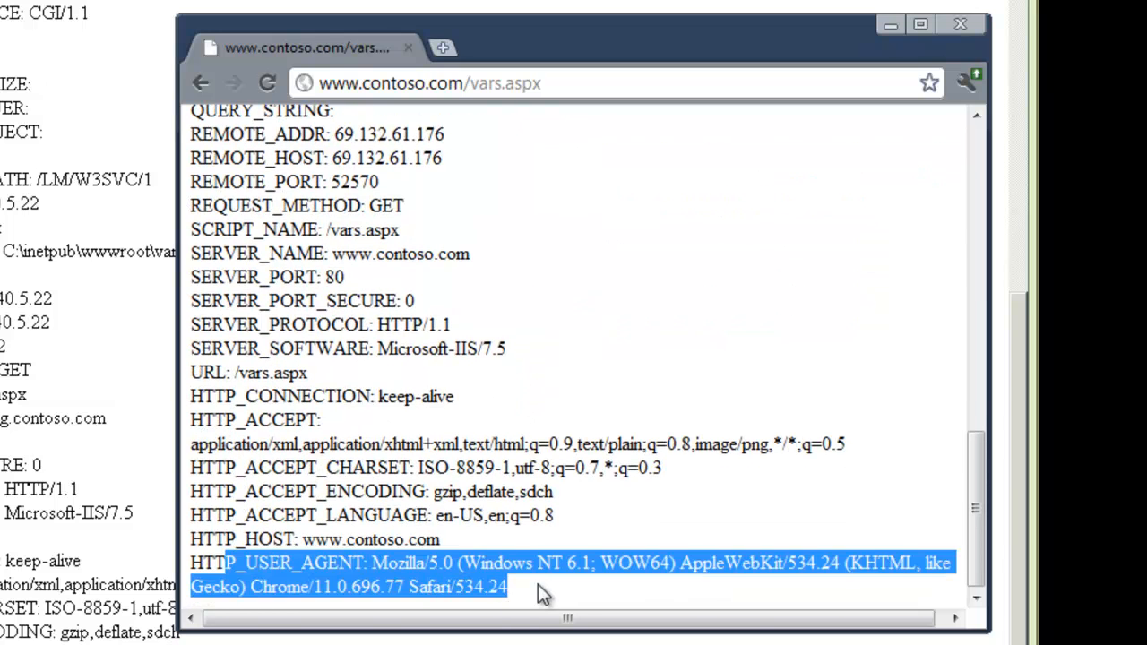
pyautogui.click(570, 584)
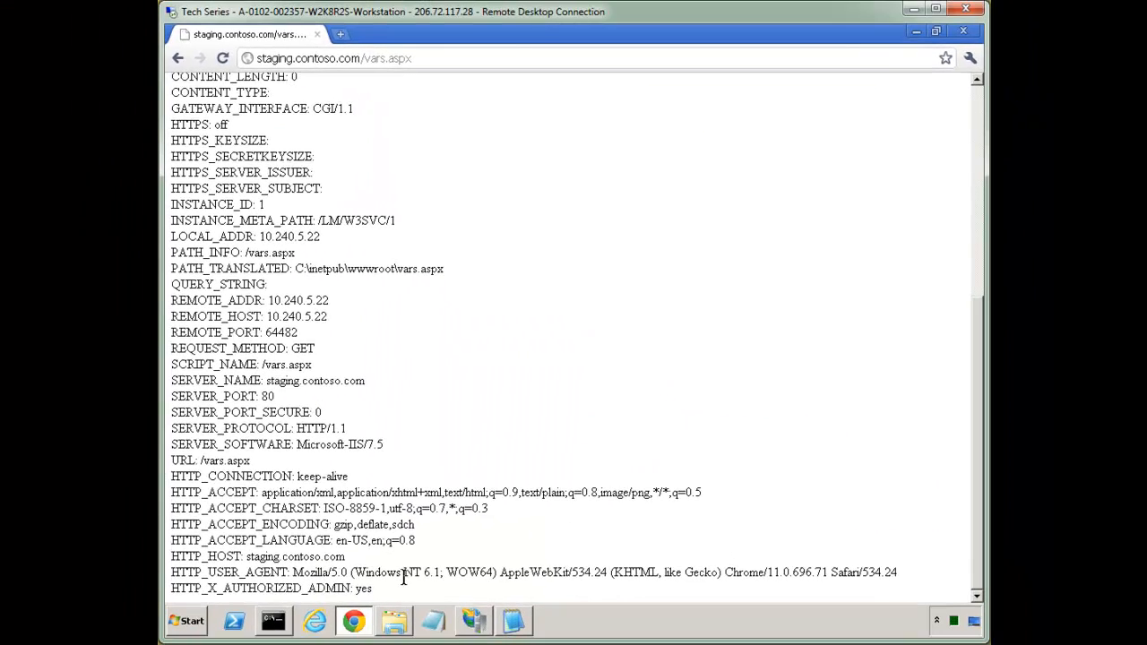
# Switch back to IIS Manager and create a blank inbound rule named Block unauthorized users with the URL pattern .*.
pyautogui.click(484, 622)
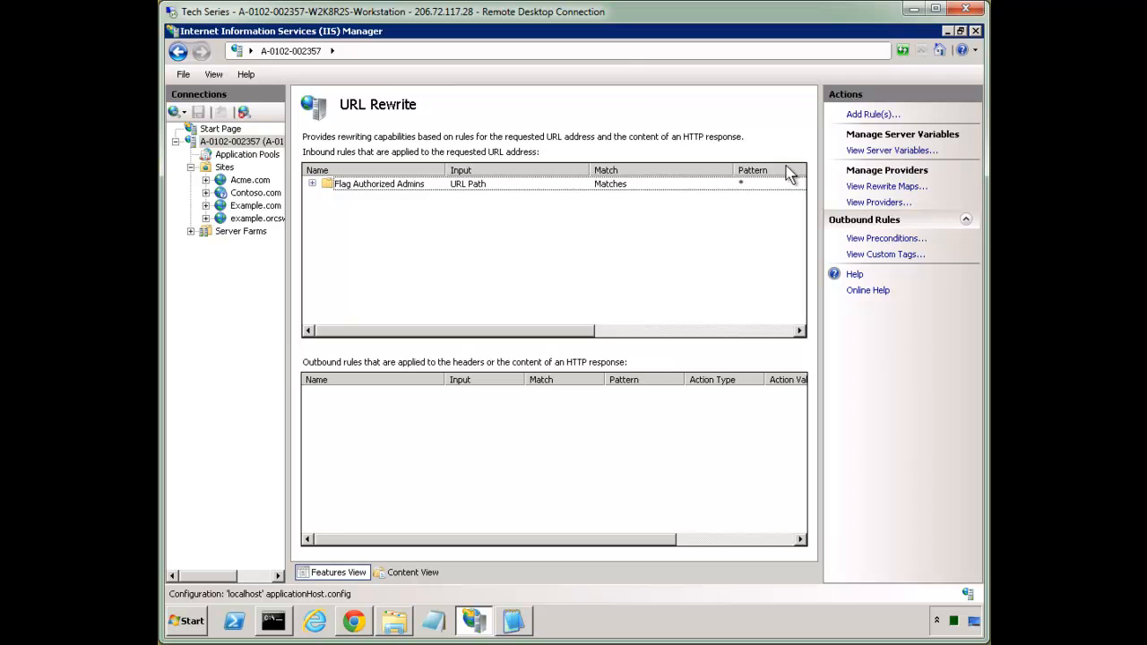
pyautogui.click(862, 114)
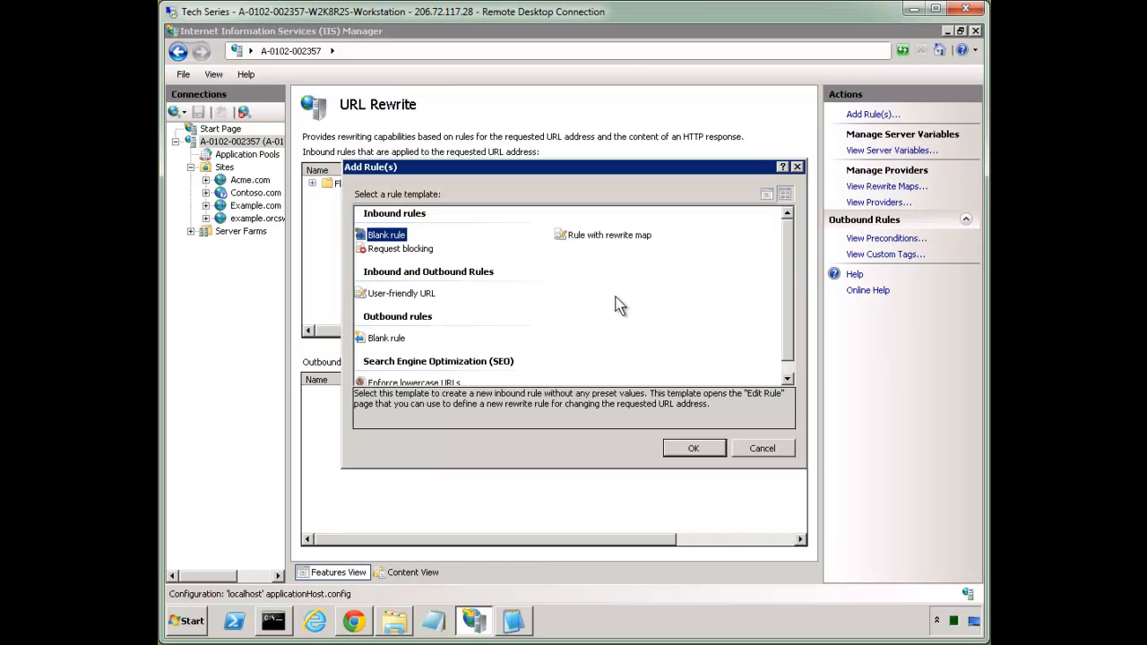
pyautogui.press('Return')
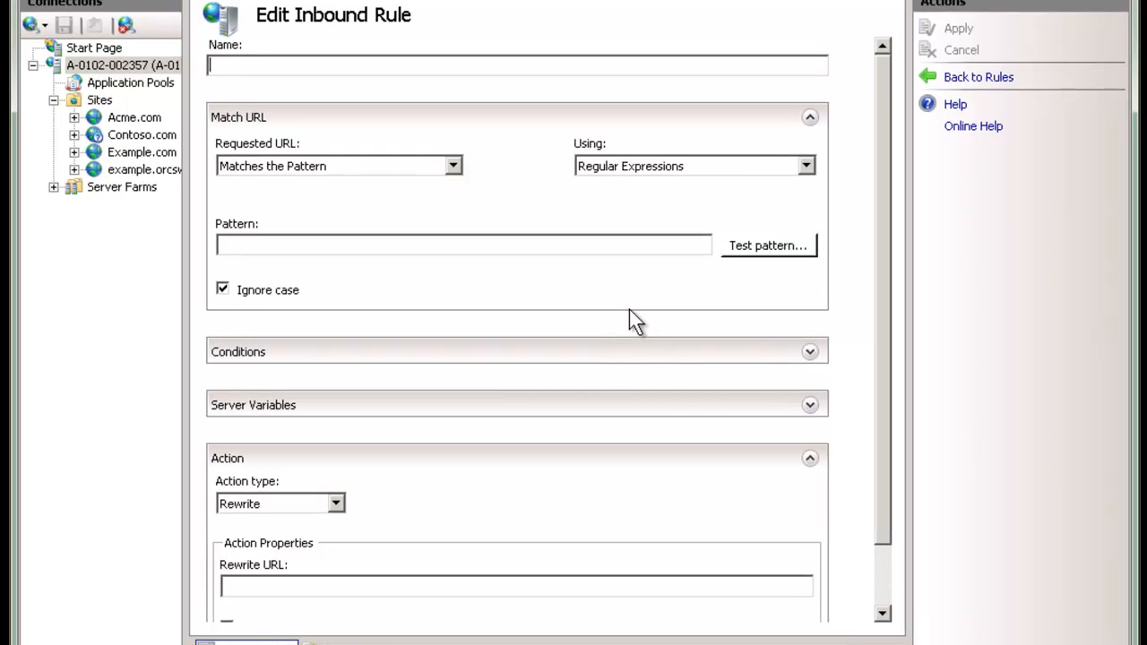
pyautogui.write('Block unauth')
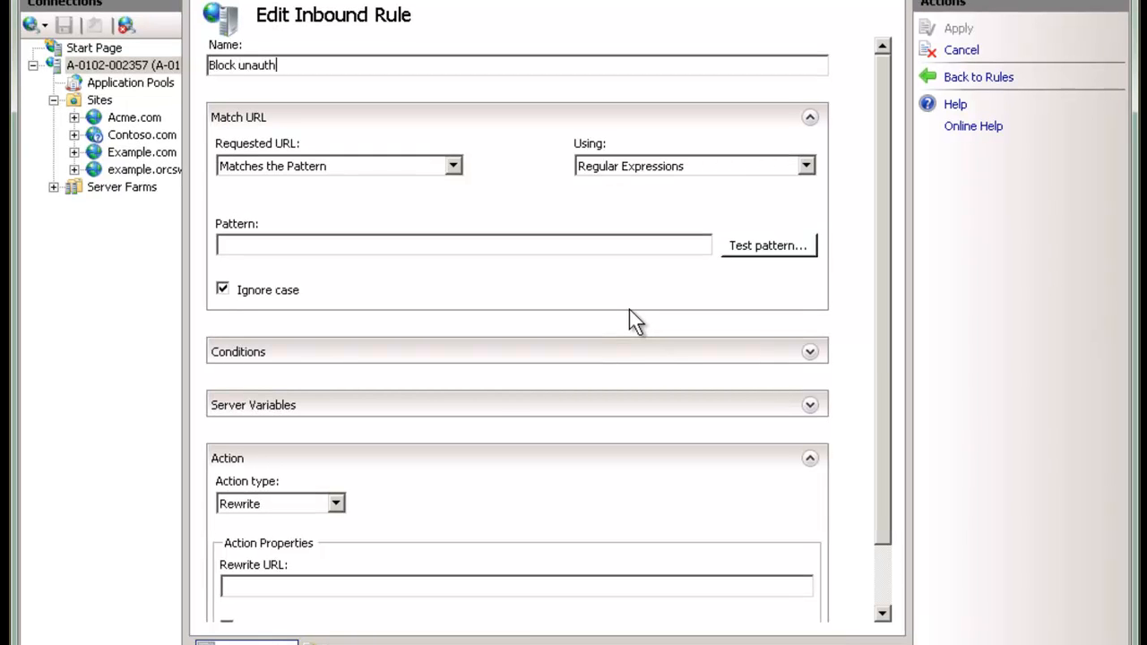
pyautogui.write('orized users')
pyautogui.click(442, 244)
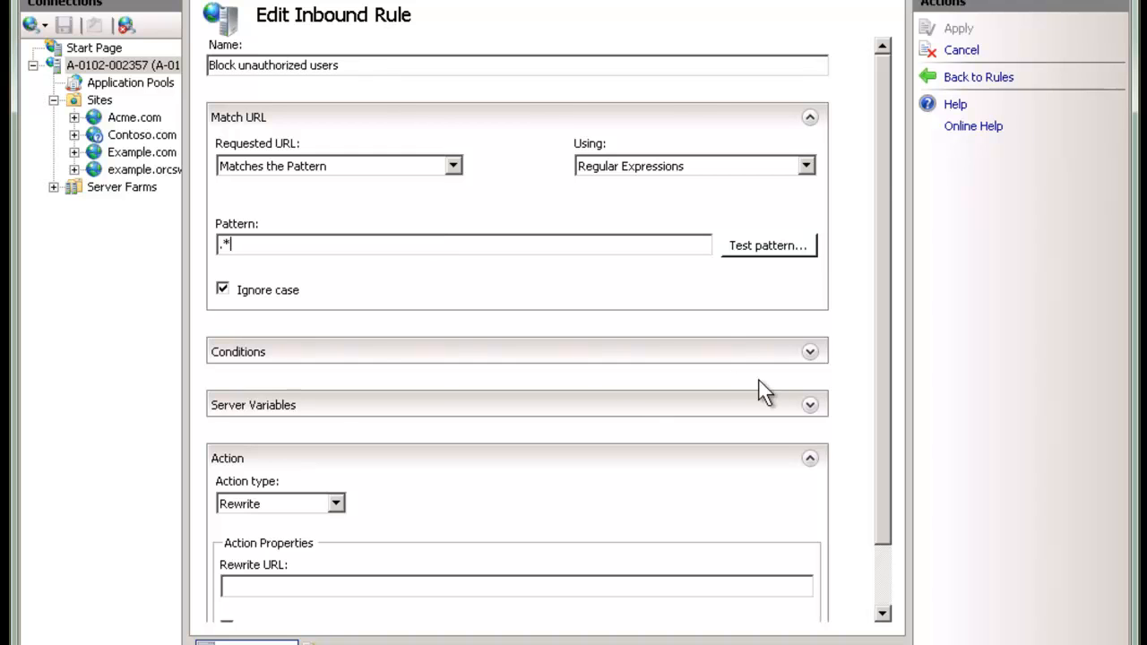
# Add a rule condition requiring {HTTP_HOST} to match the pattern ^staging\..*.
pyautogui.click(807, 353)
pyautogui.click(755, 414)
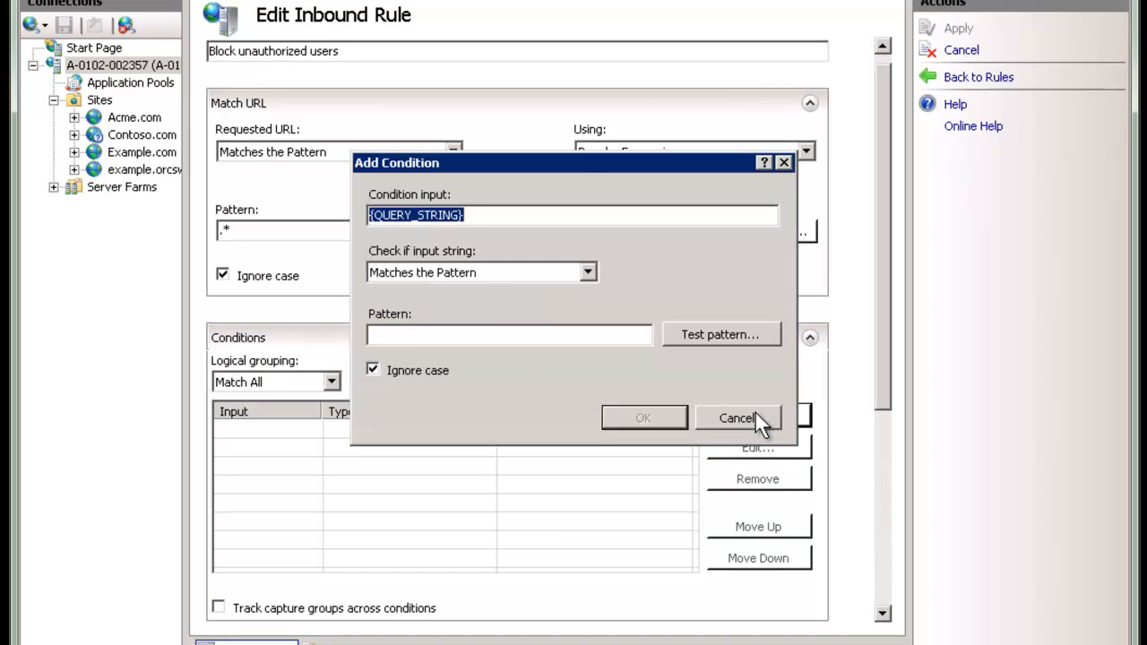
pyautogui.write('{HTTP_H')
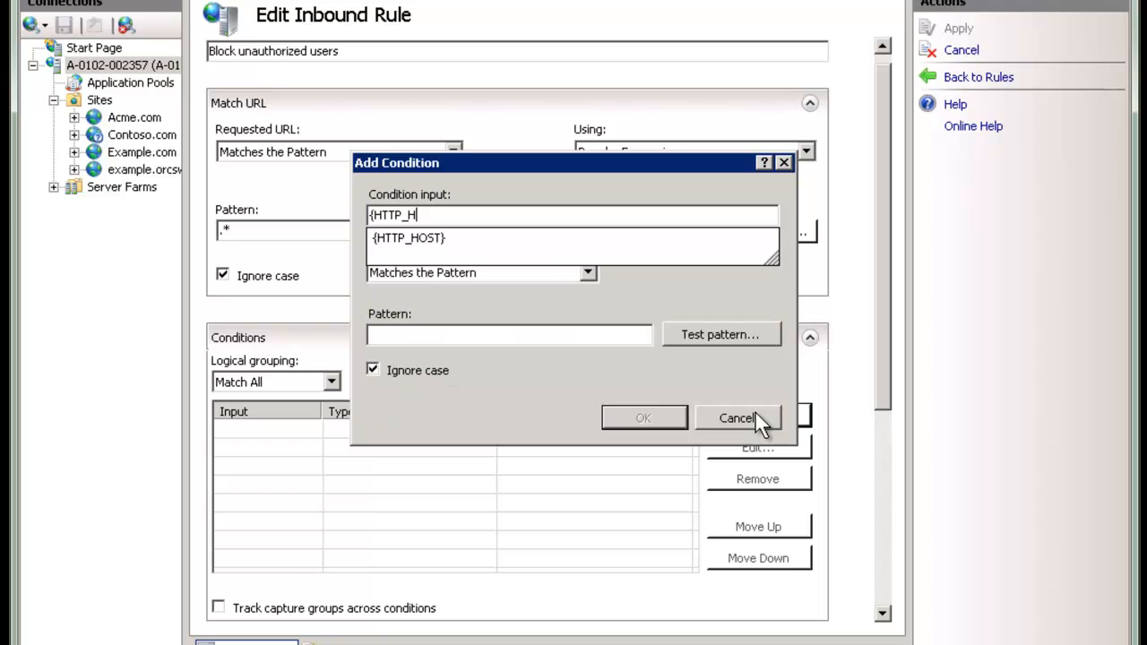
pyautogui.press('Tab')
pyautogui.press('Tab')
pyautogui.write('^staging')
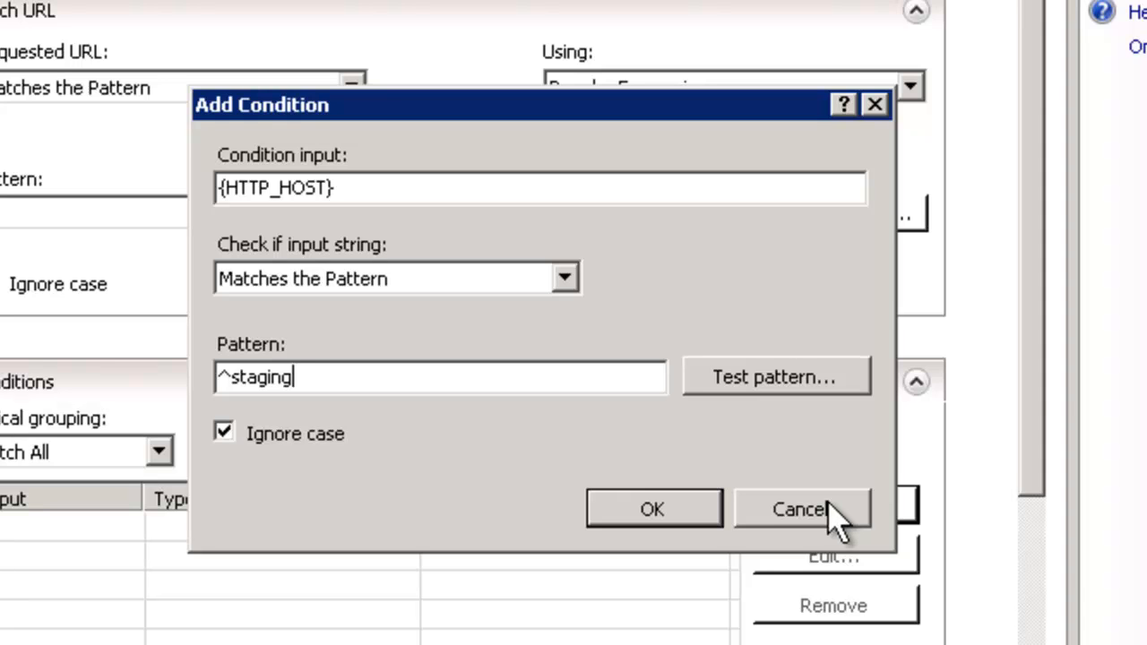
pyautogui.write('\\..*')
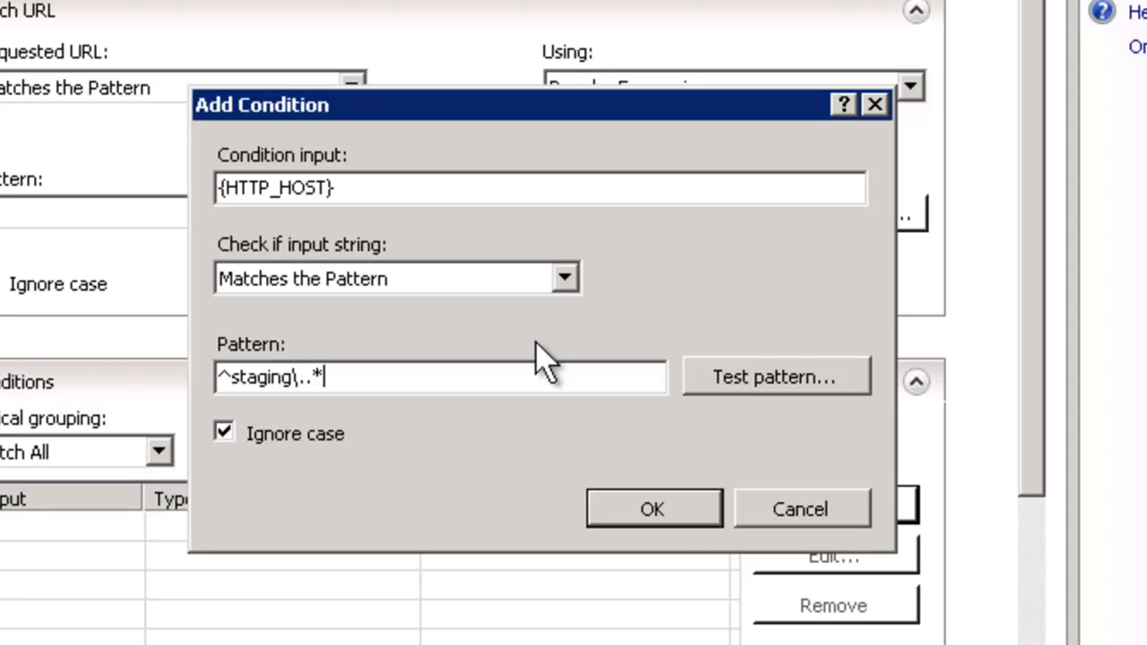
pyautogui.click(661, 515)
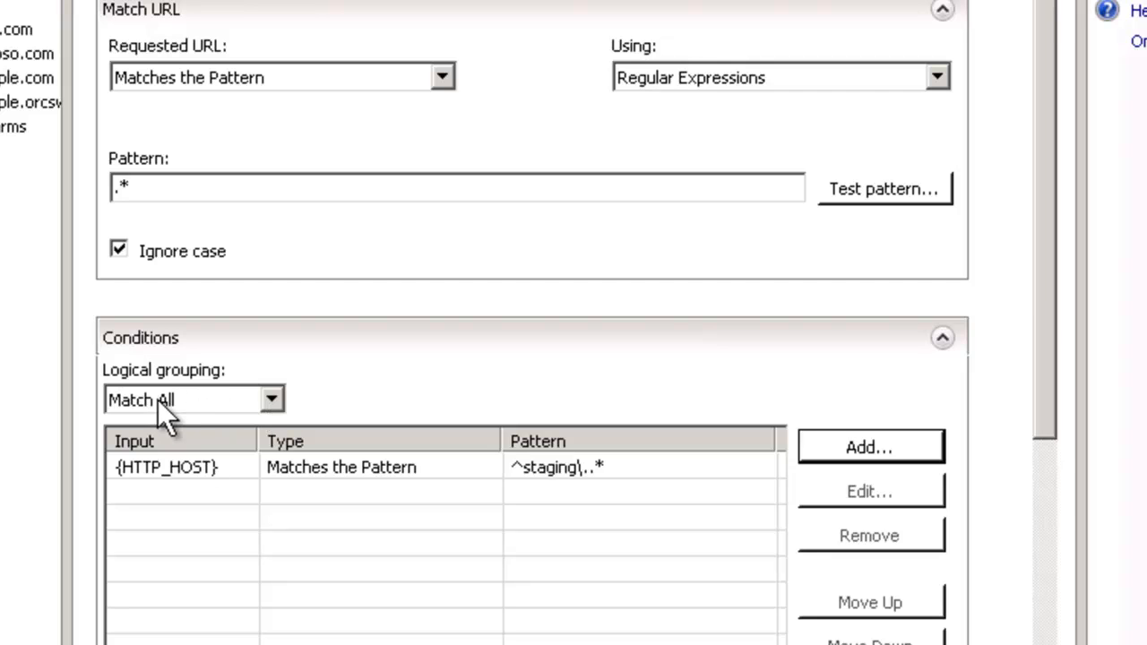
# Add a second rule condition with input {HTTP_X_AUTHORIZED_ADMIN} that does not match the pattern yes.
pyautogui.click(852, 450)
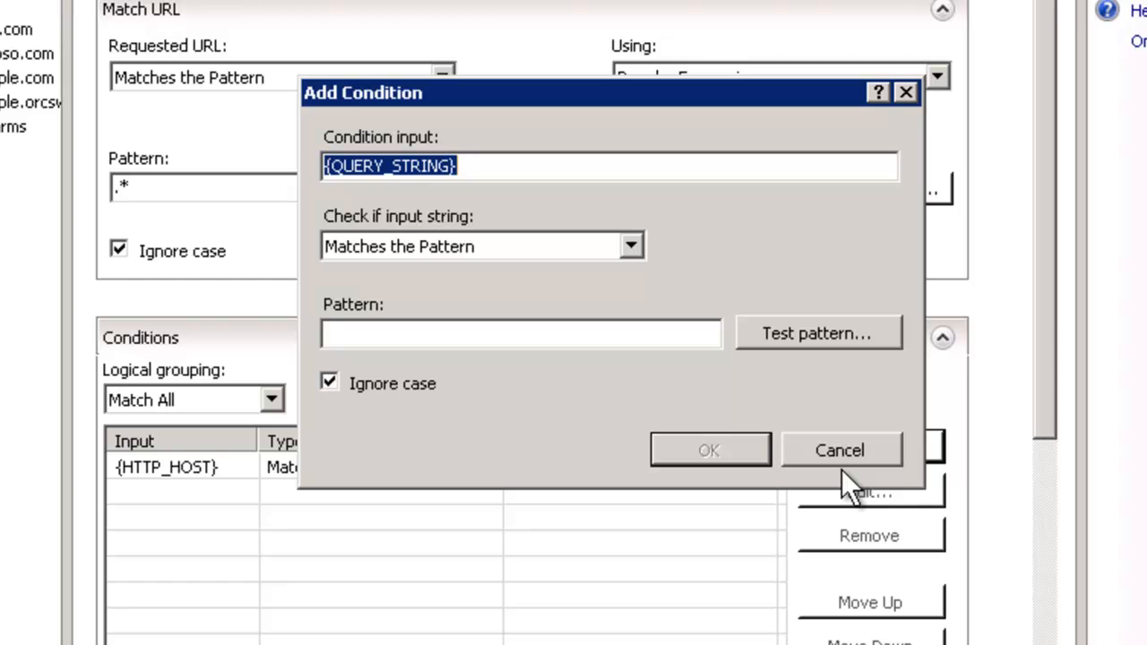
pyautogui.write('{')
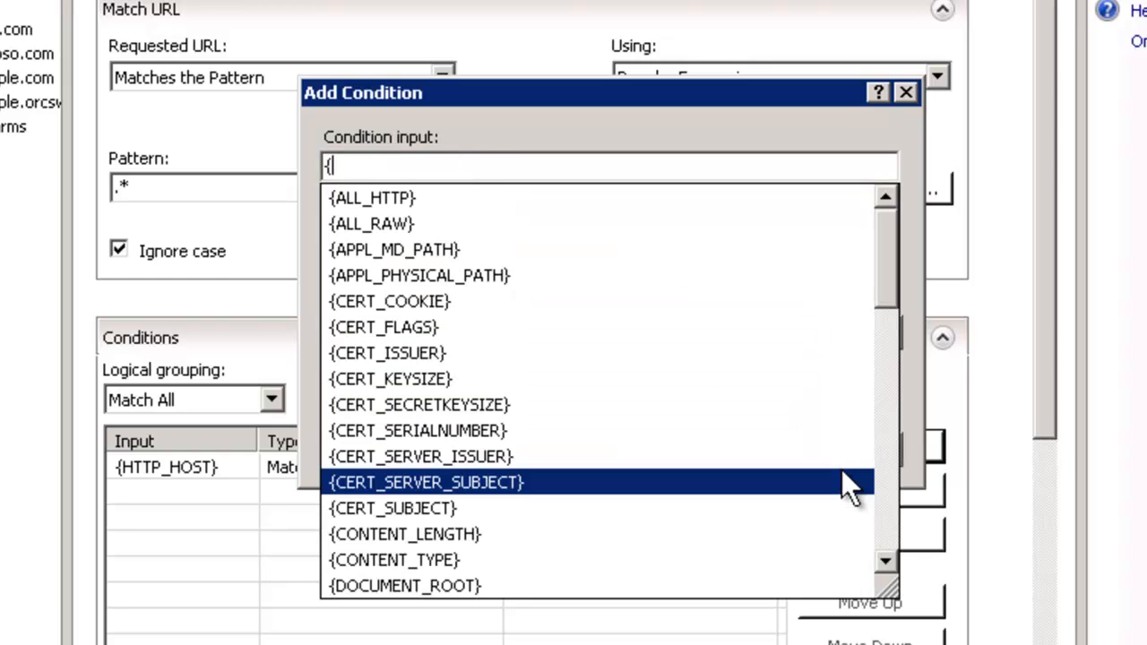
pyautogui.write('HTTP_X')
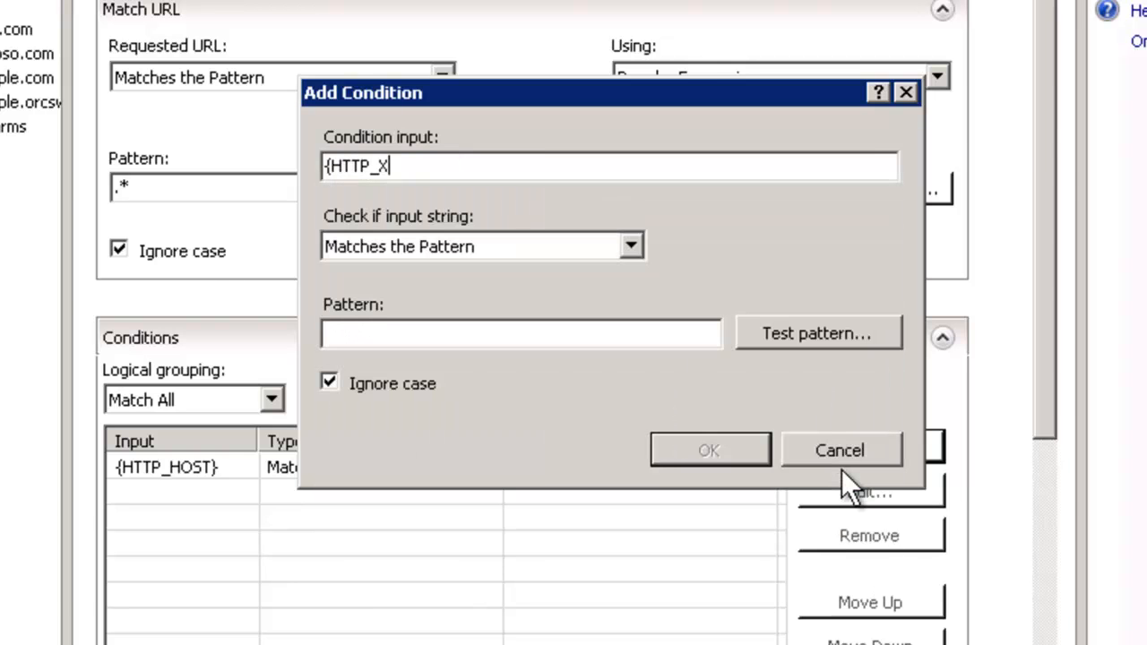
pyautogui.write('_AUTHORIZED_')
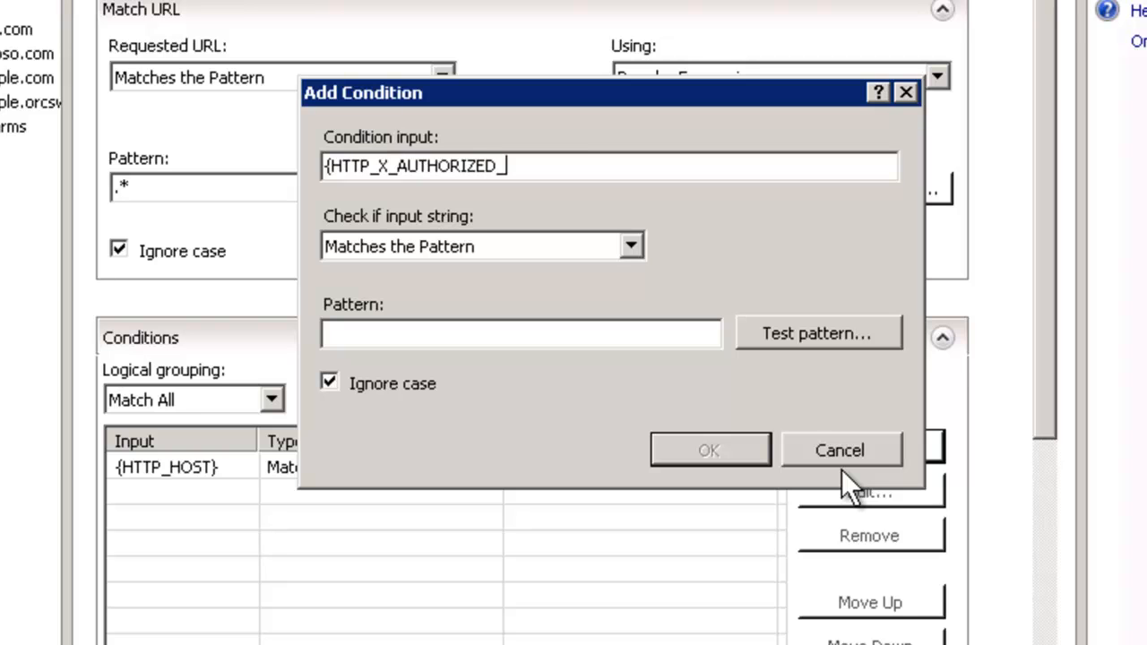
pyautogui.write('ADMIN')
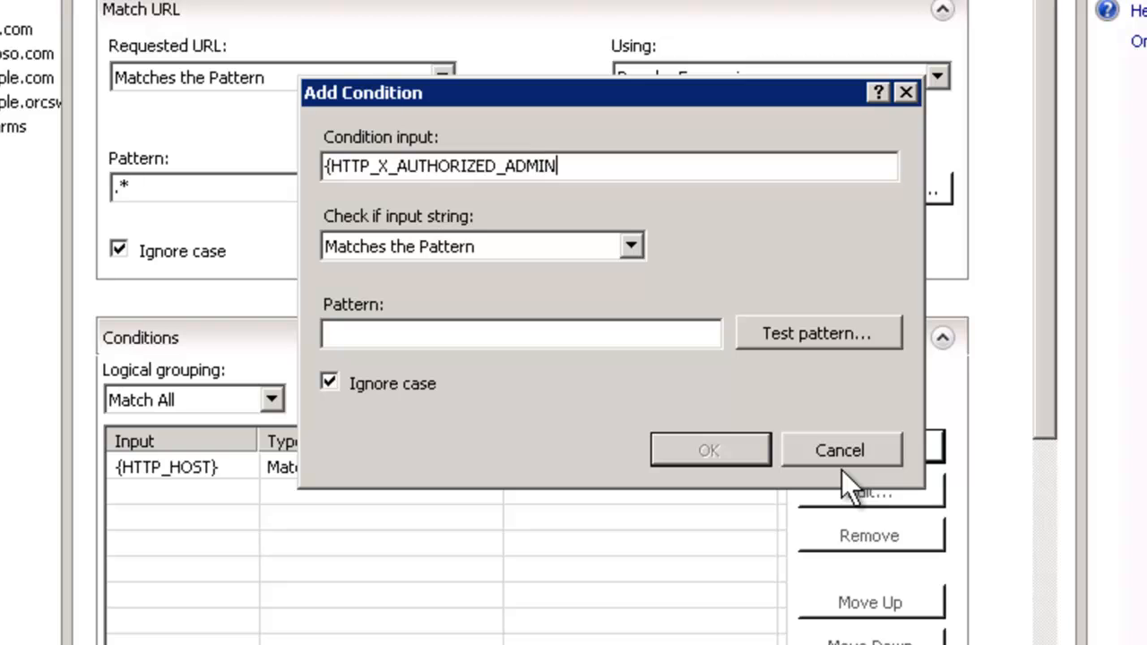
pyautogui.press('Tab')
pyautogui.press('Tab')
pyautogui.click(335, 253)
pyautogui.click(340, 290)
pyautogui.click(418, 333)
pyautogui.write('yes')
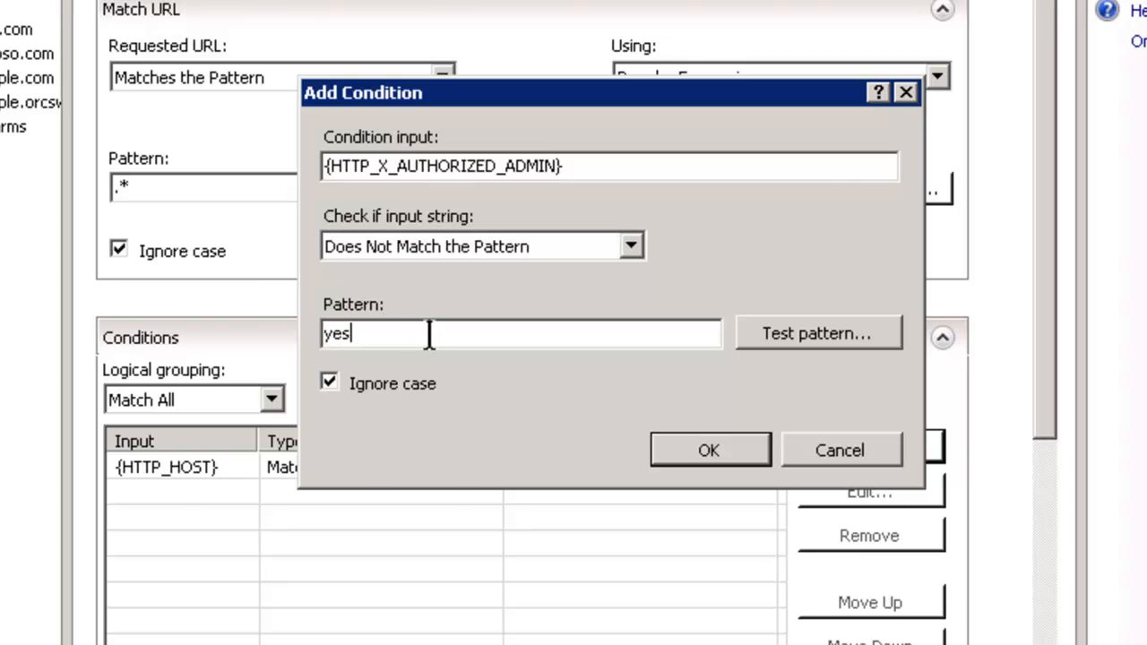
pyautogui.press('Return')
pyautogui.click(572, 465)
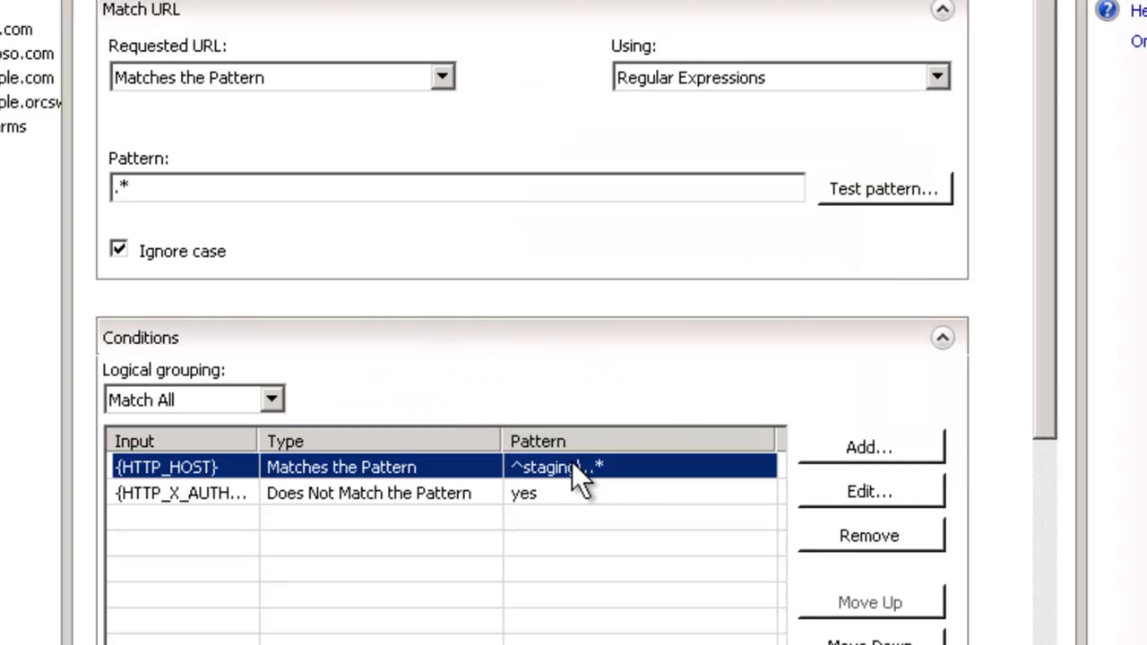
pyautogui.click(567, 495)
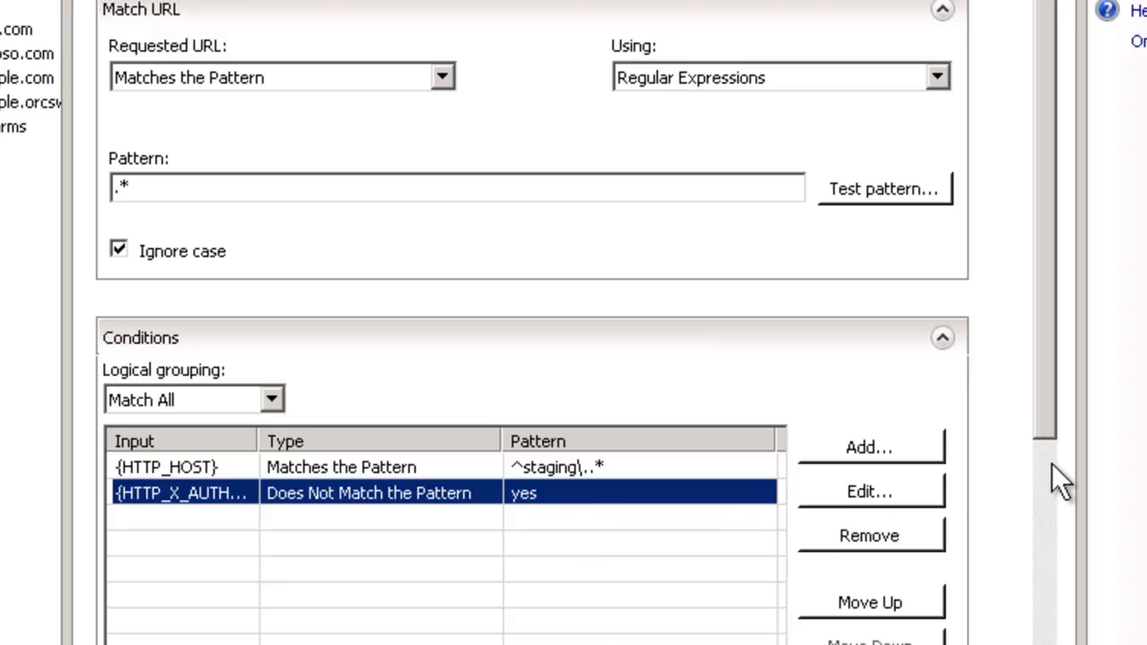
# Set the rule's action type to Custom Response with status code 403, keeping substatus code 0.
pyautogui.scroll(-10, 1049, 460)
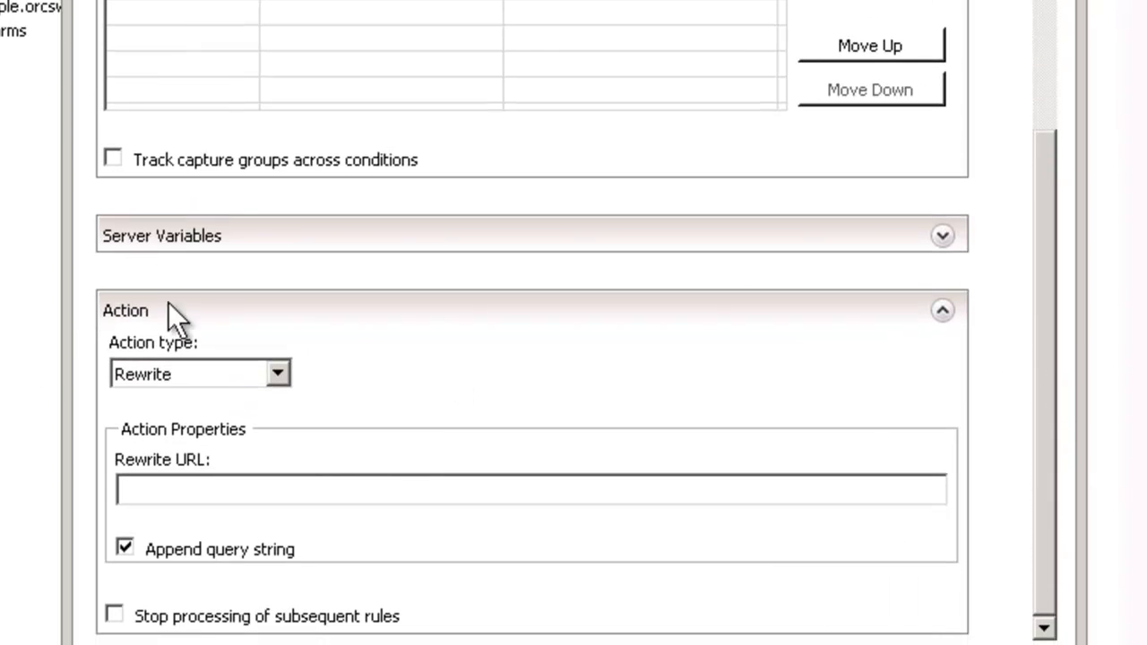
pyautogui.click(206, 376)
pyautogui.click(163, 455)
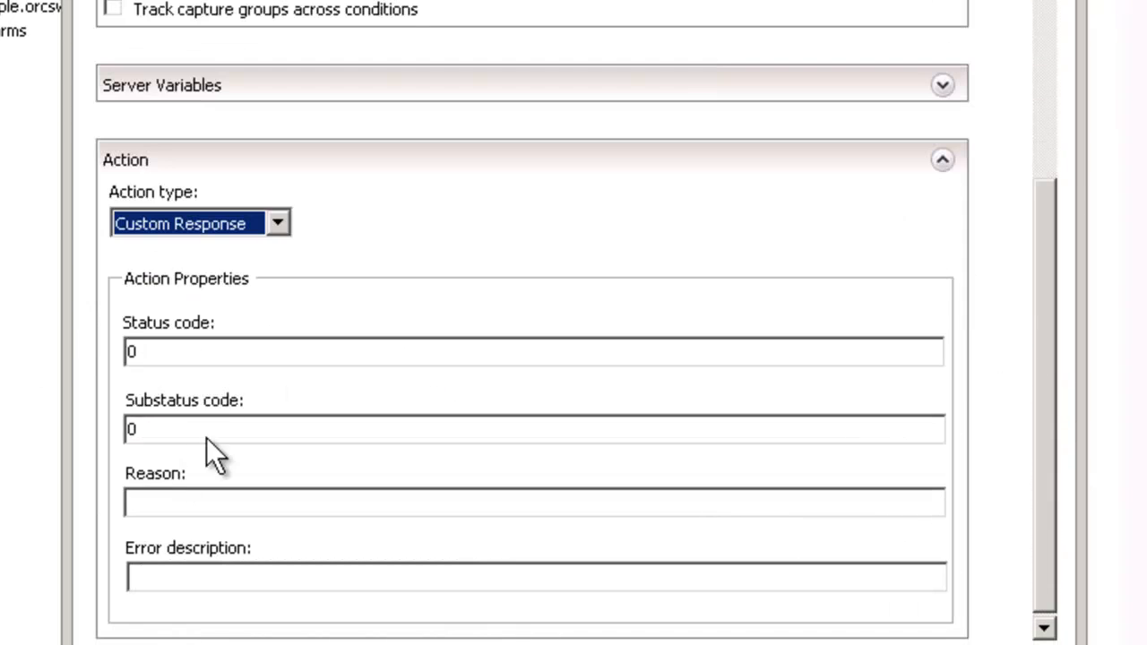
pyautogui.press('Tab')
pyautogui.press('End')
pyautogui.press('BackSpace')
pyautogui.write('403')
pyautogui.press('Tab')
pyautogui.press('End')
pyautogui.press('Tab')
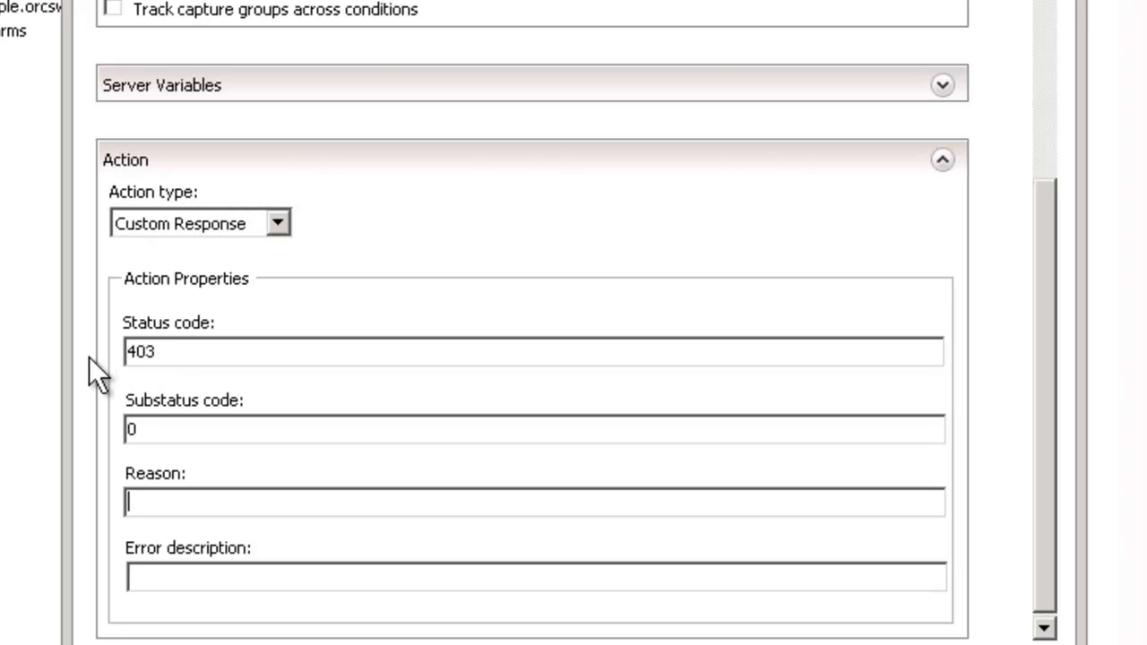
# Enter Forbidden as both the reason and the error description of the custom response, and apply the rule.
pyautogui.write('Forbidden')
pyautogui.press('Tab')
pyautogui.write('Forbidden')
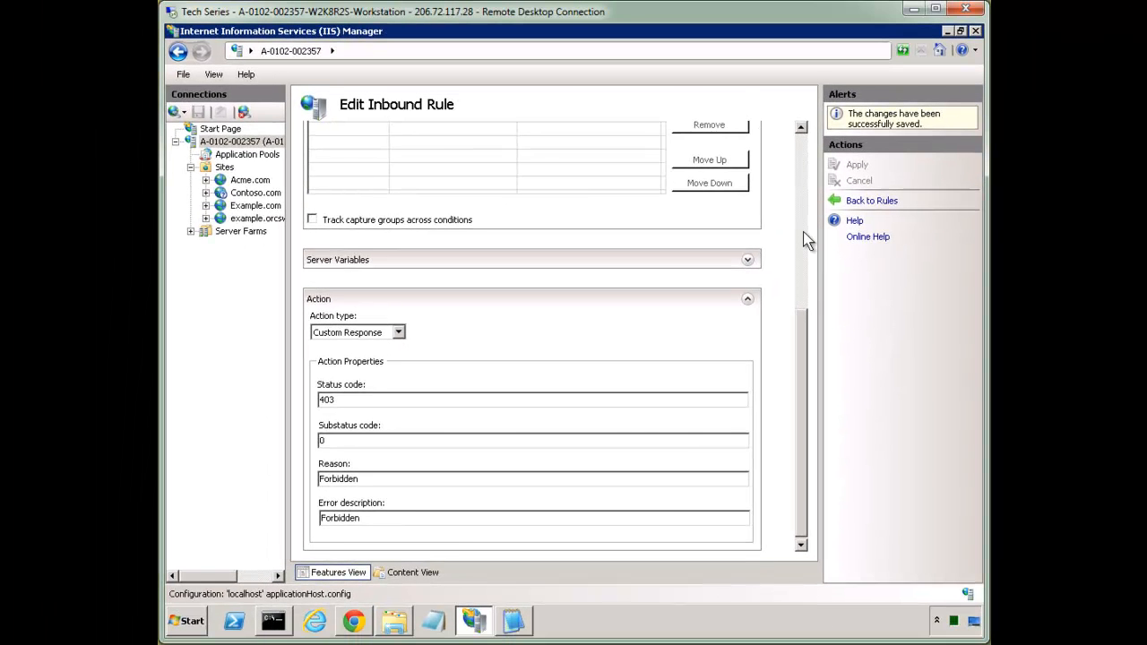
pyautogui.click(804, 240)
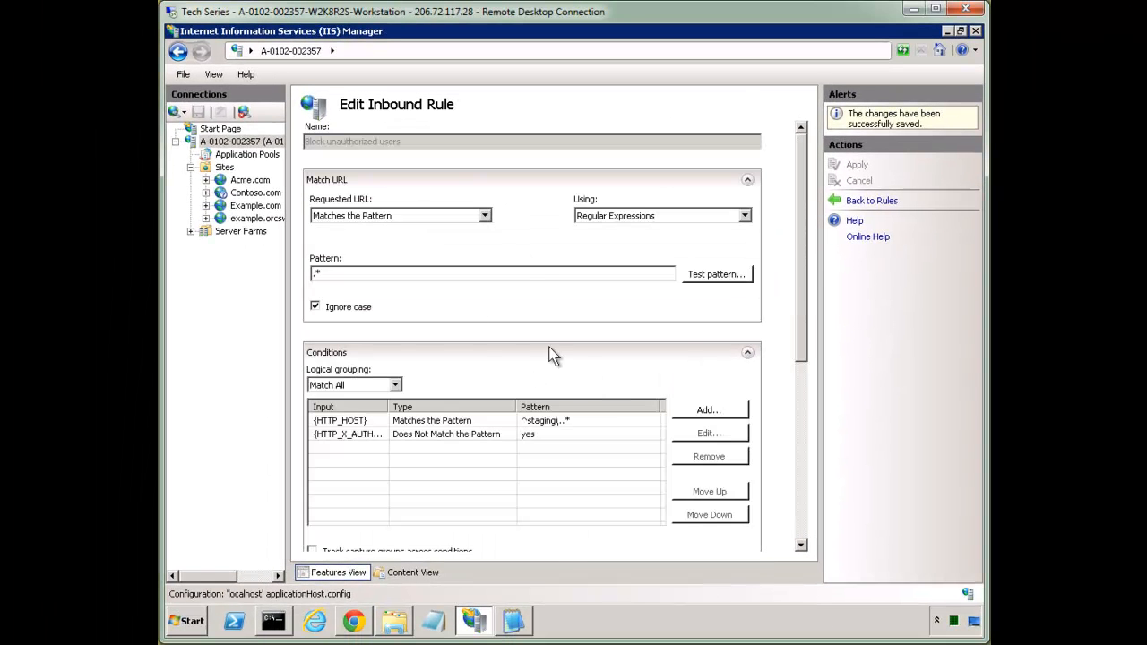
# Reload the staging page in the server's Chrome and load staging.contoso.com/vars.aspx in the local Chrome to test the block rule.
pyautogui.click(358, 627)
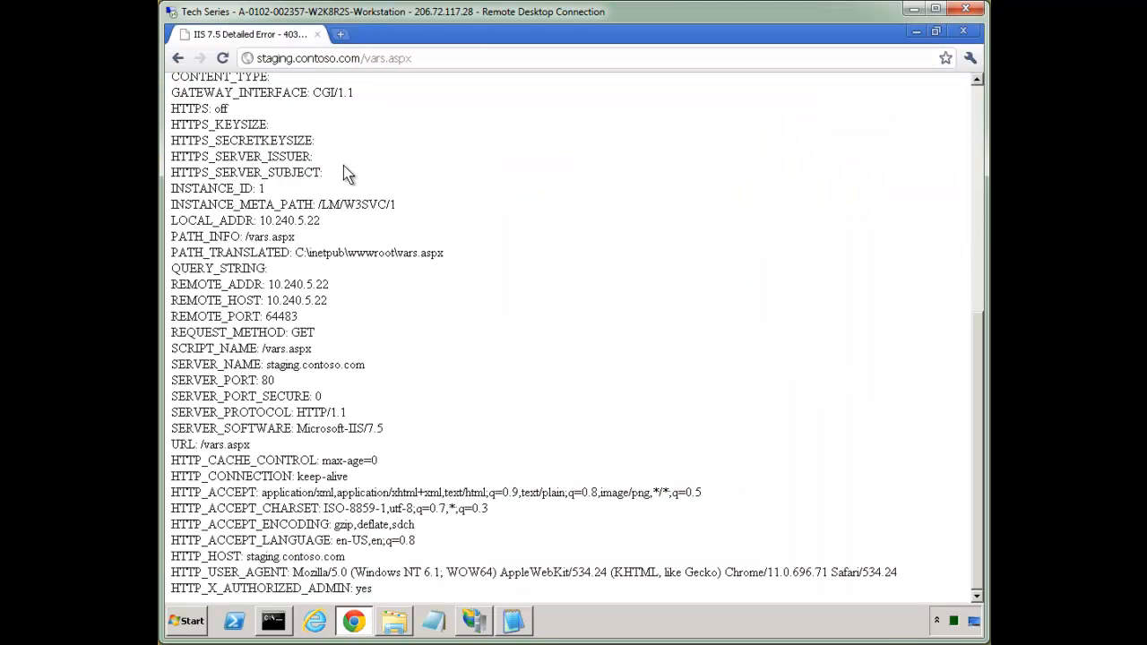
pyautogui.press('F5')
pyautogui.hotkey('alt', 'Tab')
pyautogui.click(554, 155)
pyautogui.click(535, 156)
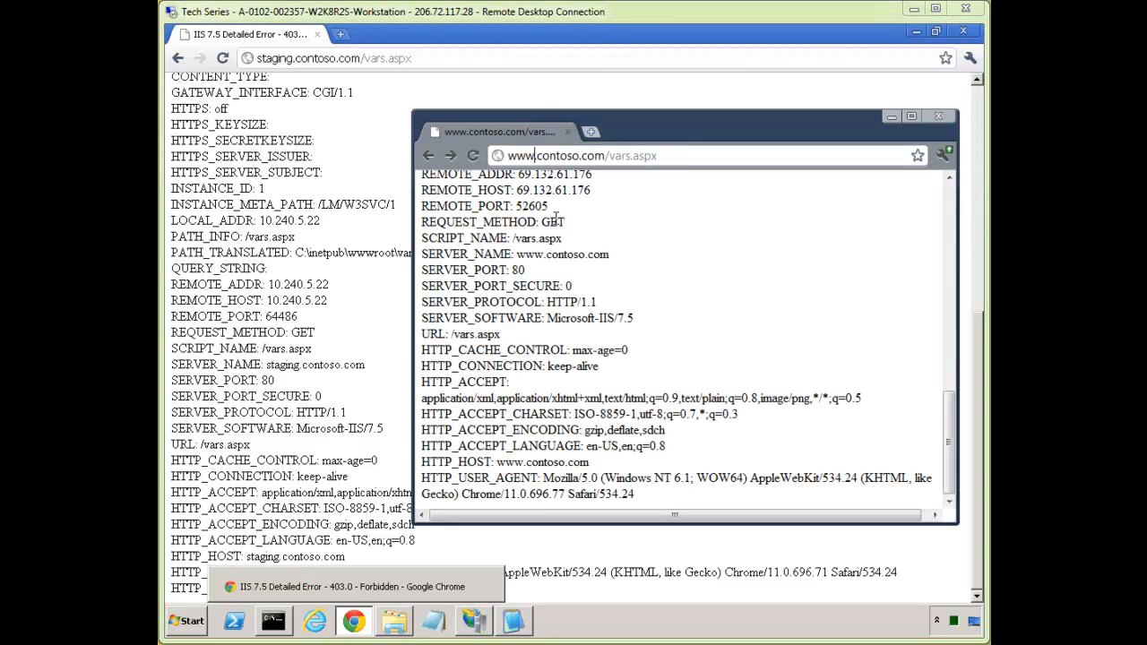
pyautogui.press('BackSpace')
pyautogui.press('BackSpace')
pyautogui.press('BackSpace')
pyautogui.write('staging')
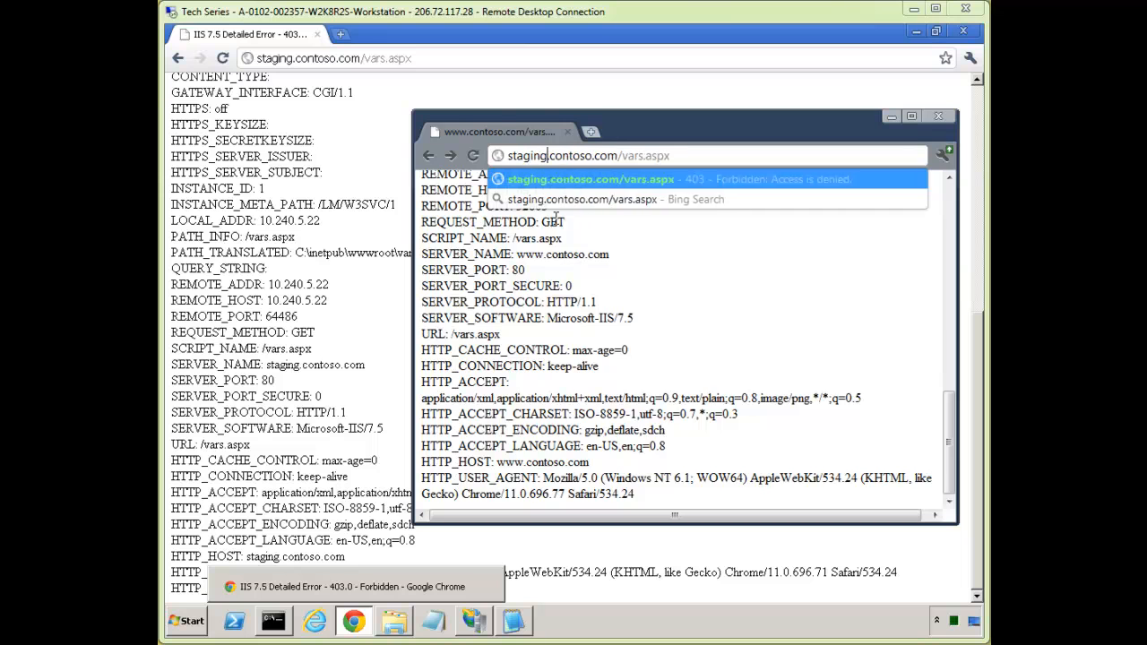
pyautogui.press('Return')
pyautogui.click(573, 155)
pyautogui.click(546, 155)
pyautogui.press('BackSpace')
pyautogui.press('BackSpace')
pyautogui.press('BackSpace')
pyautogui.press('BackSpace')
pyautogui.press('BackSpace')
pyautogui.press('BackSpace')
pyautogui.press('BackSpace')
pyautogui.write('www')
pyautogui.press('Return')
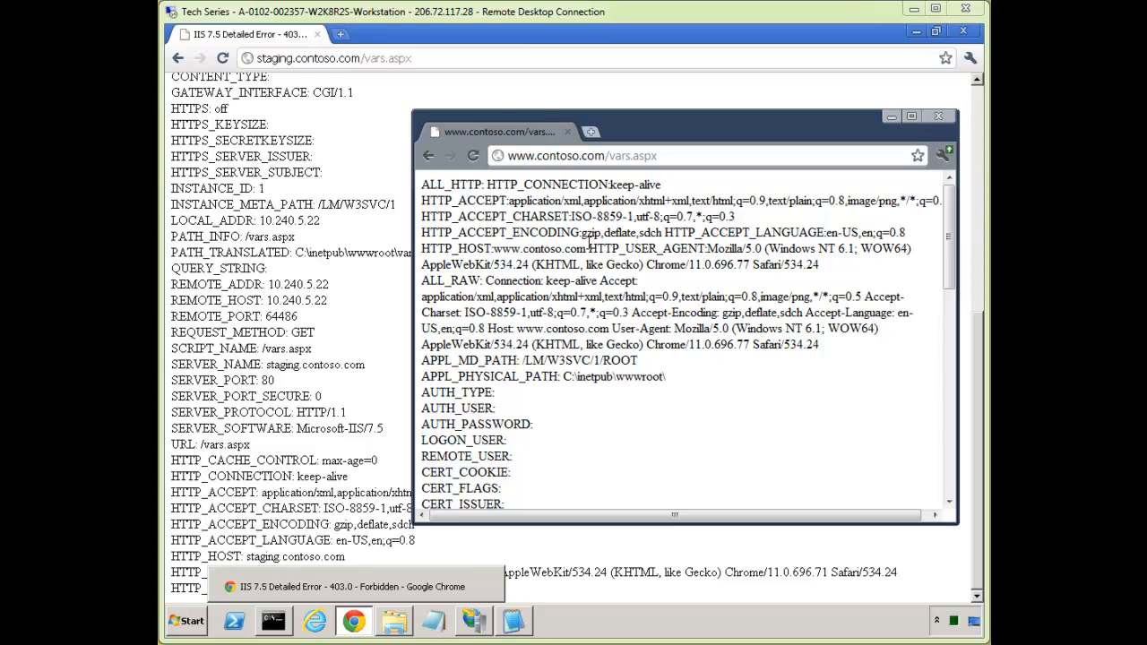
# Switch to IIS Manager and open the server-level URL Rewrite maps list.
pyautogui.click(479, 619)
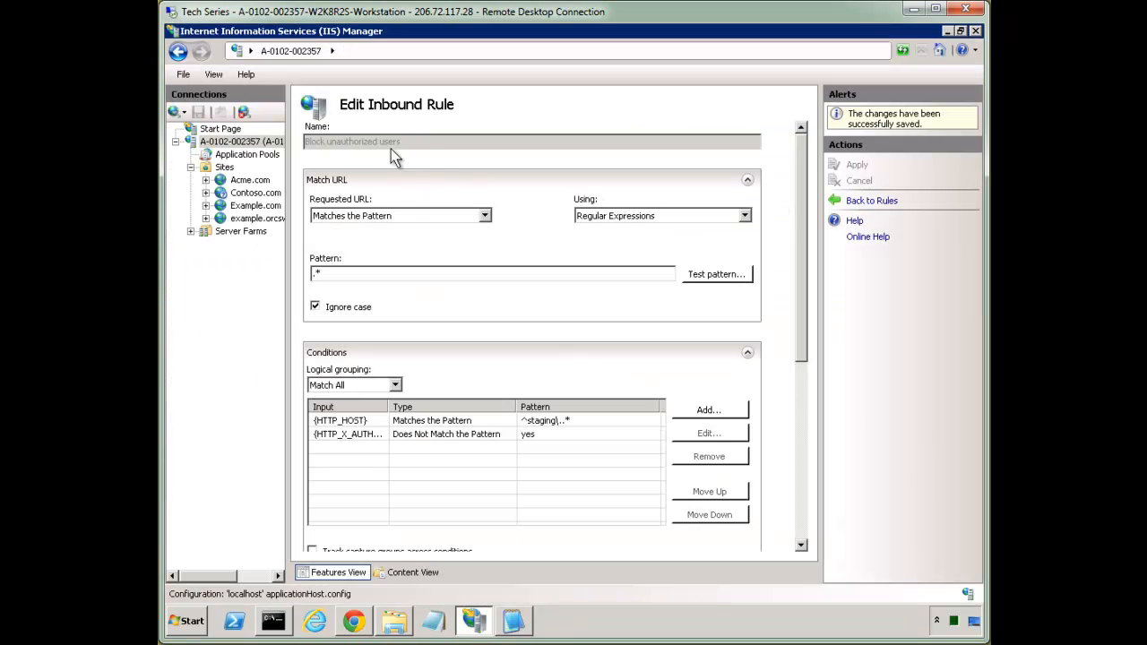
pyautogui.click(242, 141)
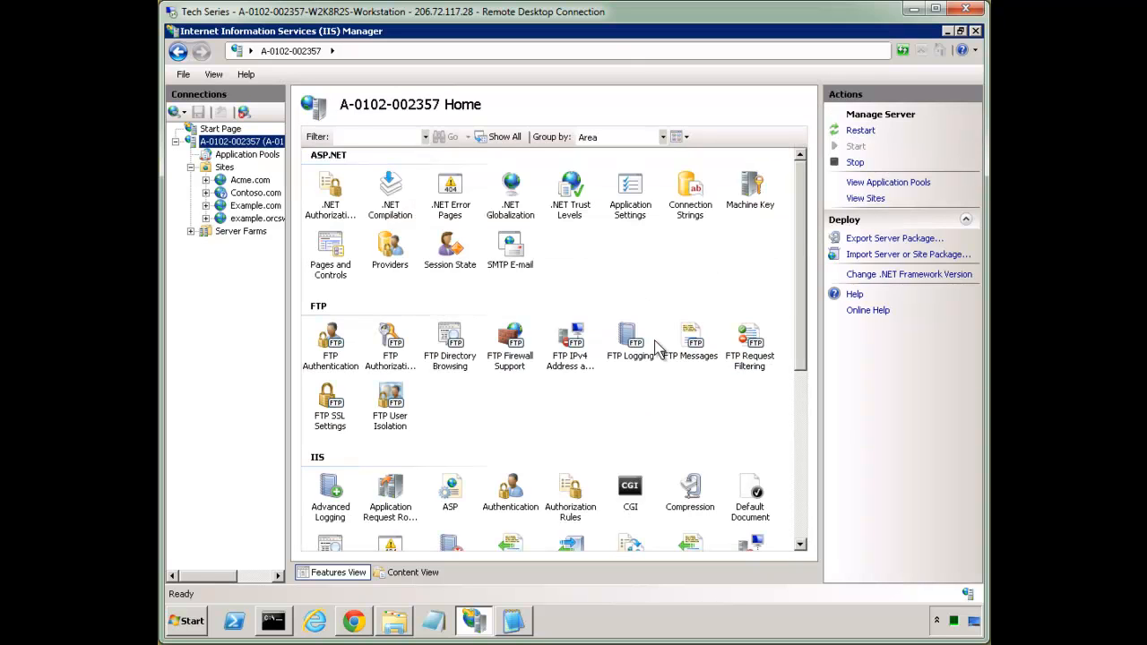
pyautogui.click(632, 500)
pyautogui.scroll(-3, 645, 475)
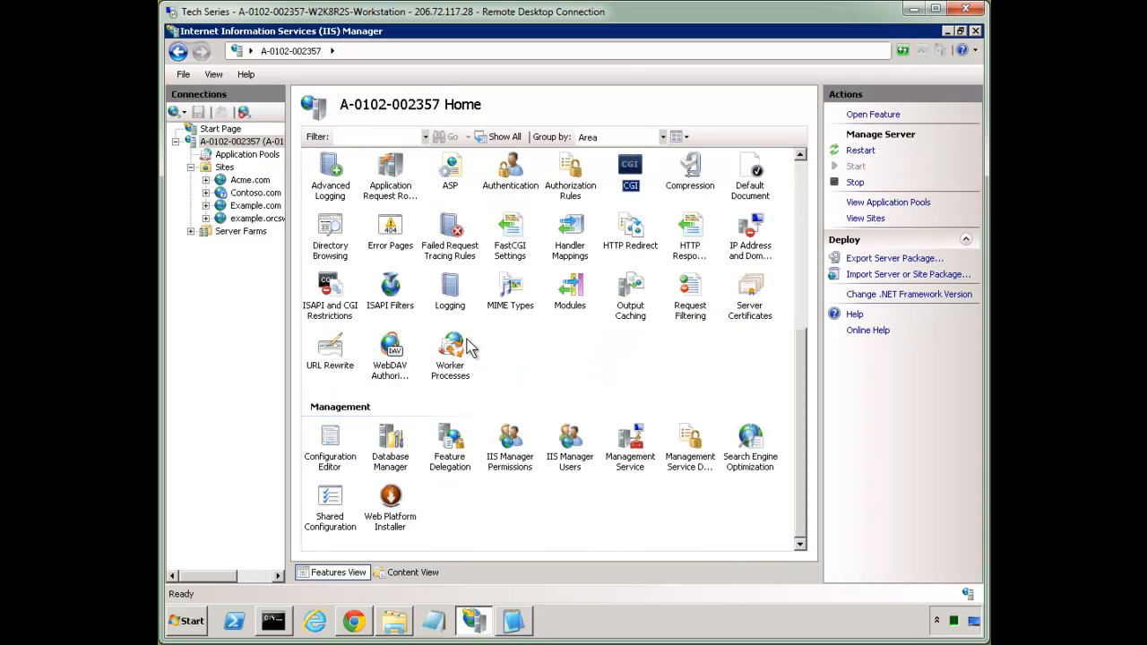
pyautogui.doubleClick(340, 354)
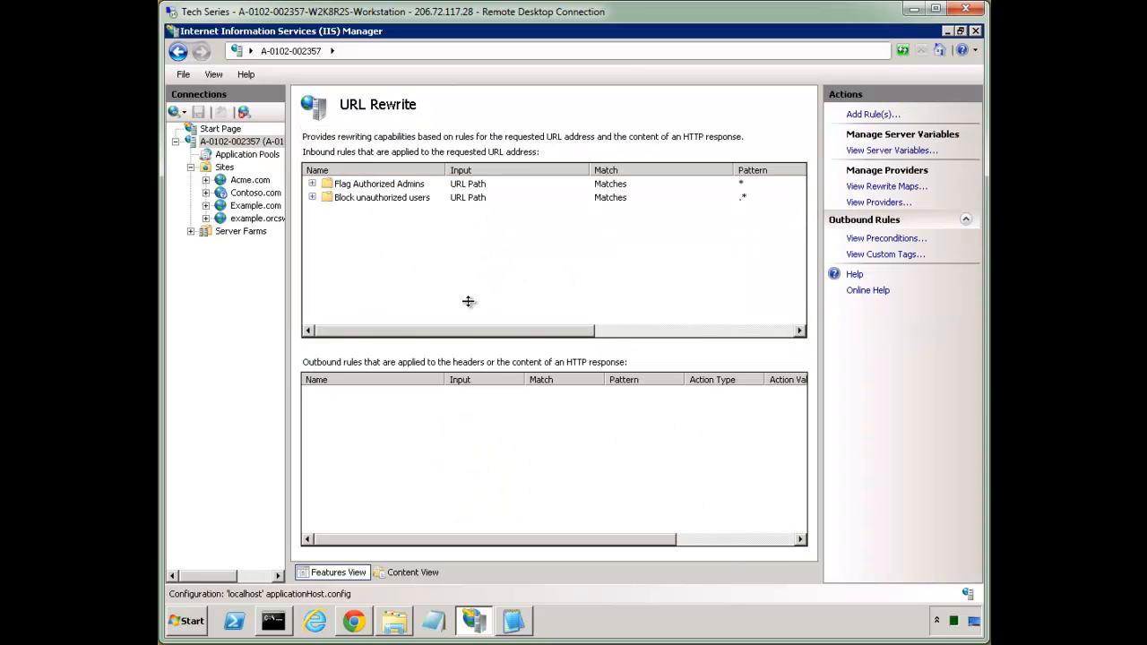
pyautogui.click(873, 187)
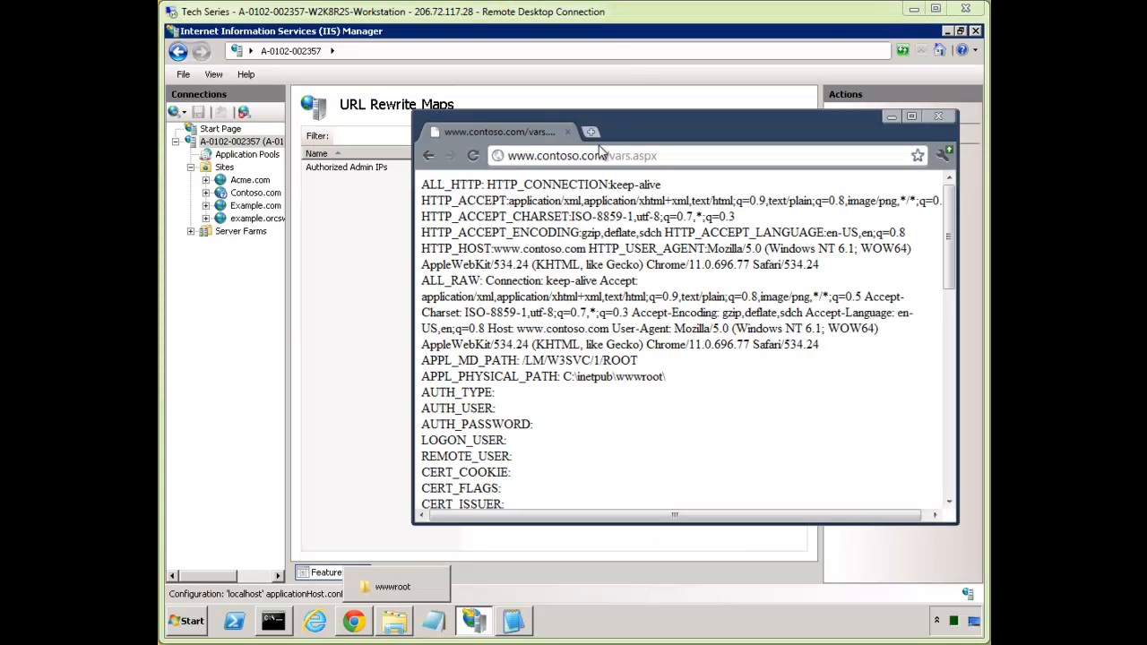
# Look up the local machine's public IP address at whatsmyip.org in a new browser tab and copy it.
pyautogui.click(591, 132)
pyautogui.write('whatsmyip.org')
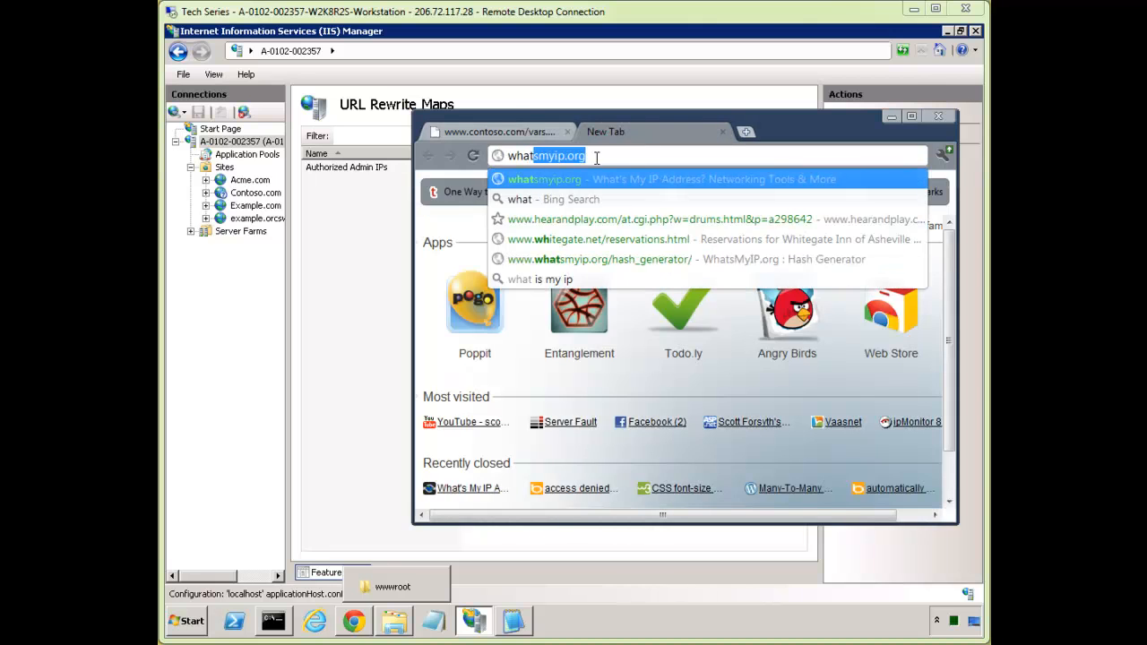
pyautogui.press('Return')
pyautogui.moveTo(887, 274); pyautogui.dragTo(648, 280)
pyautogui.hotkey('ctrl', 'c')
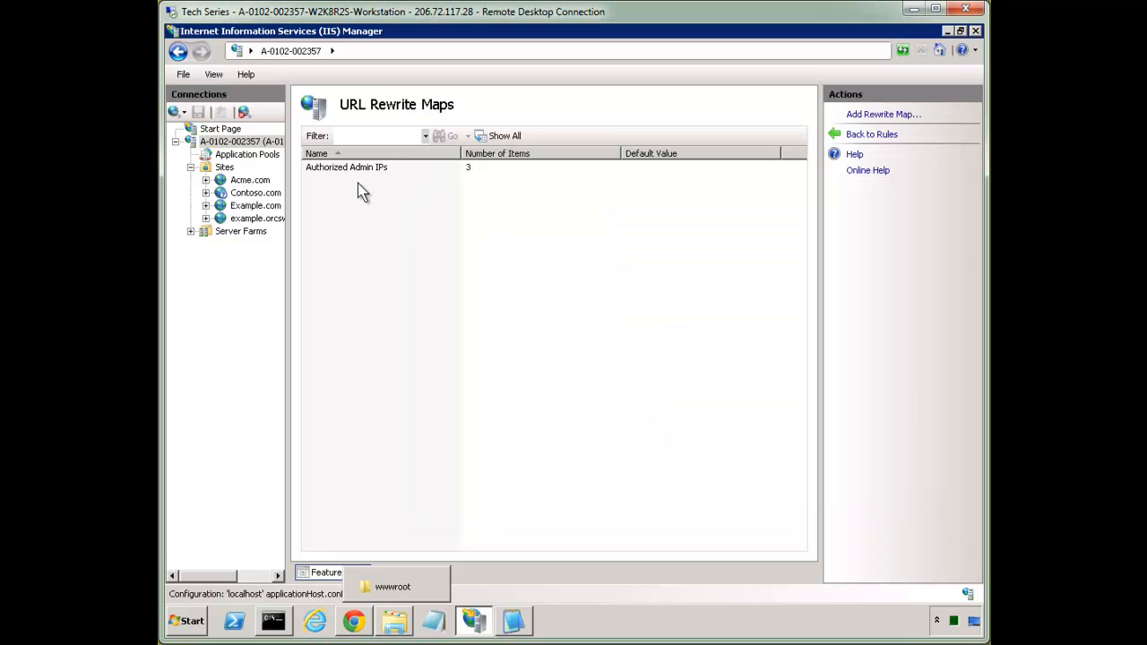
pyautogui.click(361, 188)
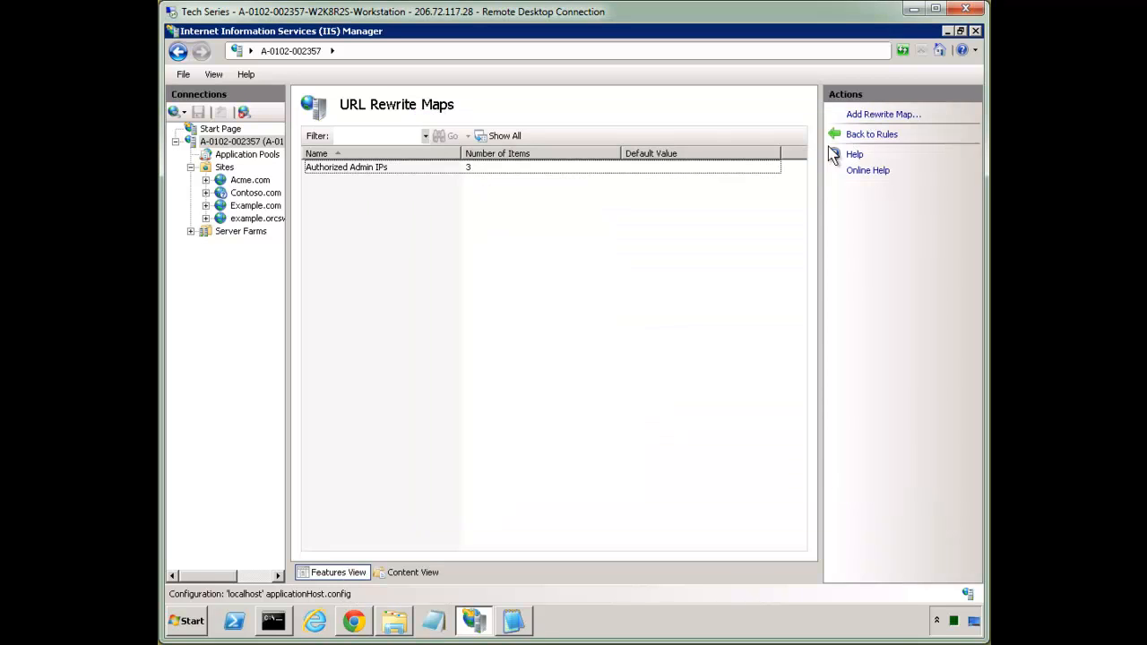
pyautogui.doubleClick(582, 168)
pyautogui.click(863, 117)
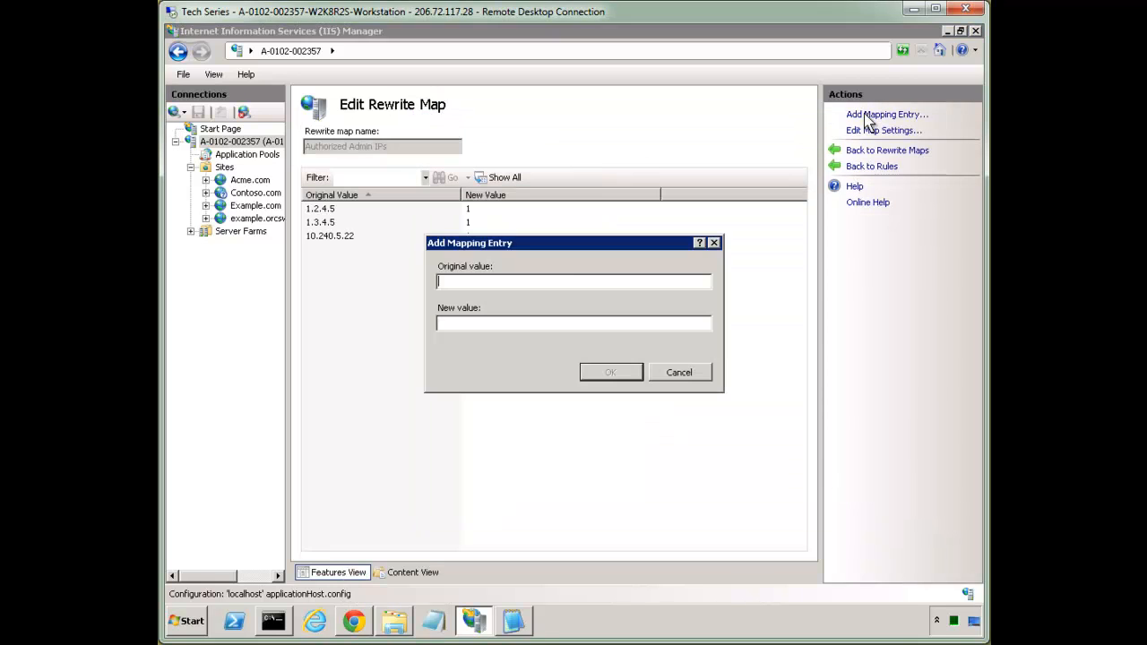
pyautogui.hotkey('ctrl', 'v')
pyautogui.click(547, 323)
pyautogui.write('1')
pyautogui.click(599, 372)
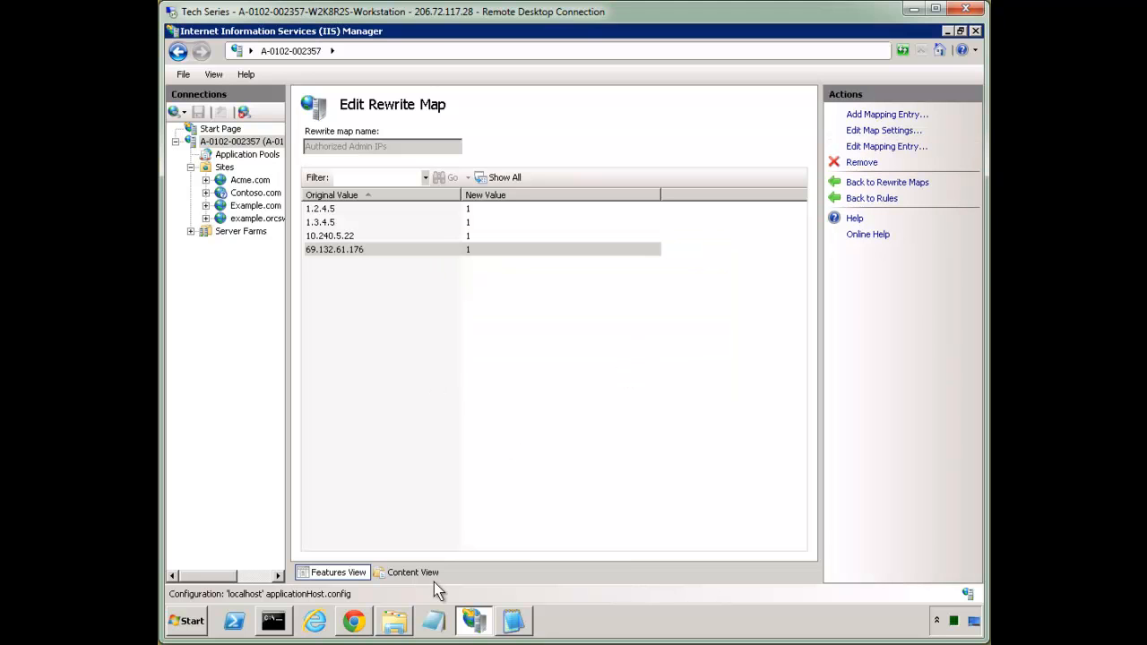
# Return to the Contoso tab in the local browser and load staging.contoso.com/vars.aspx to test access from the added IP.
pyautogui.hotkey('alt', 'Tab')
pyautogui.click(517, 134)
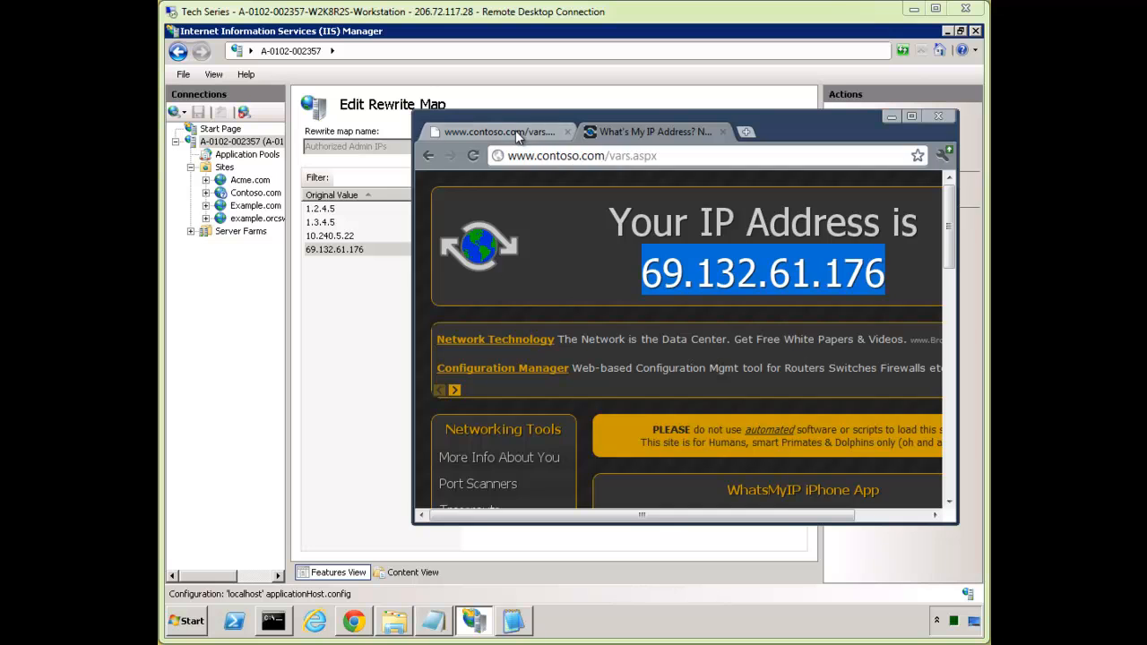
pyautogui.click(529, 154)
pyautogui.click(536, 155)
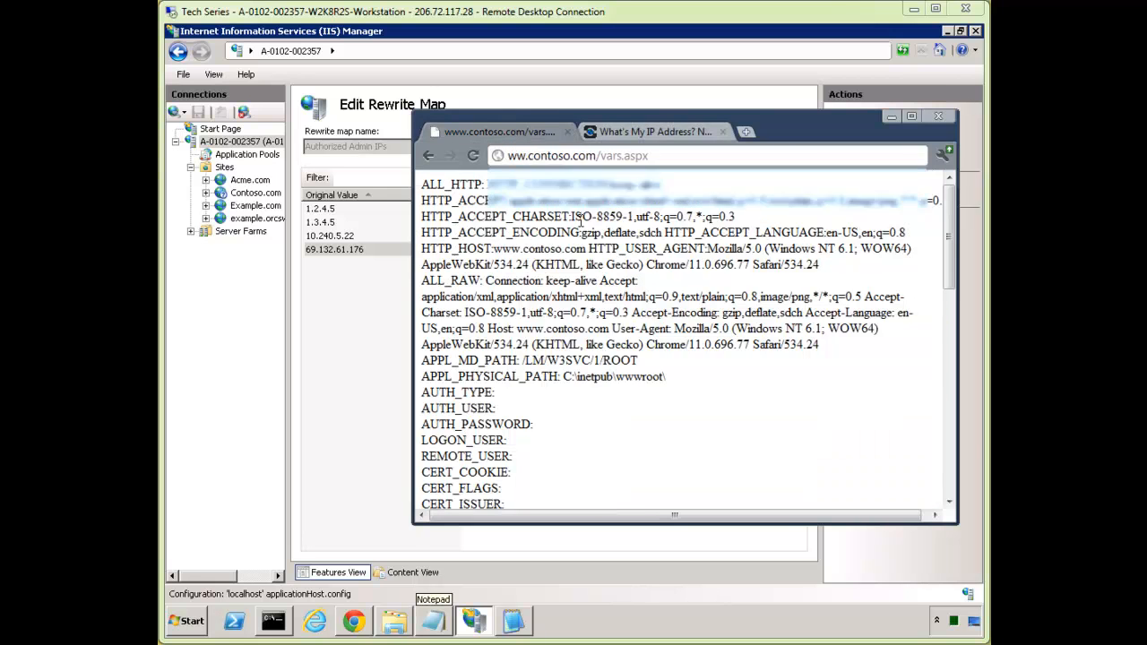
pyautogui.press('BackSpace')
pyautogui.press('BackSpace')
pyautogui.press('BackSpace')
pyautogui.press('BackSpace')
pyautogui.write('staging.')
pyautogui.press('Return')
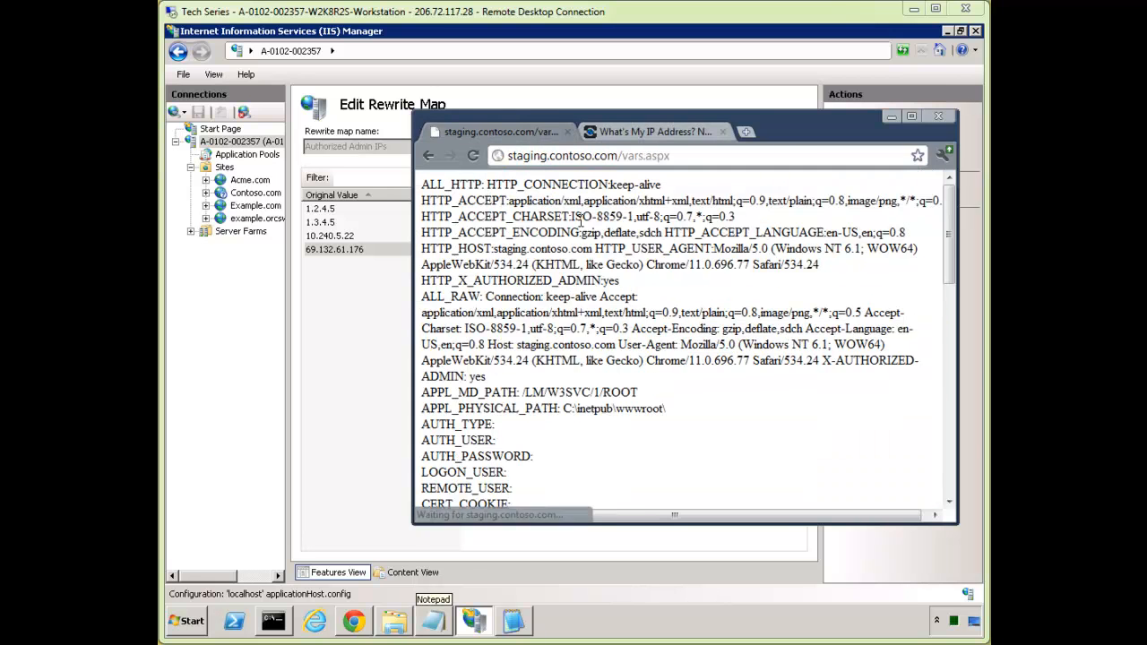
# Remove the 69.132.61.176 and 10.240.5.22 entries from the Authorized Admin IPs rewrite map, confirming each deletion.
pyautogui.click(374, 272)
pyautogui.click(373, 253)
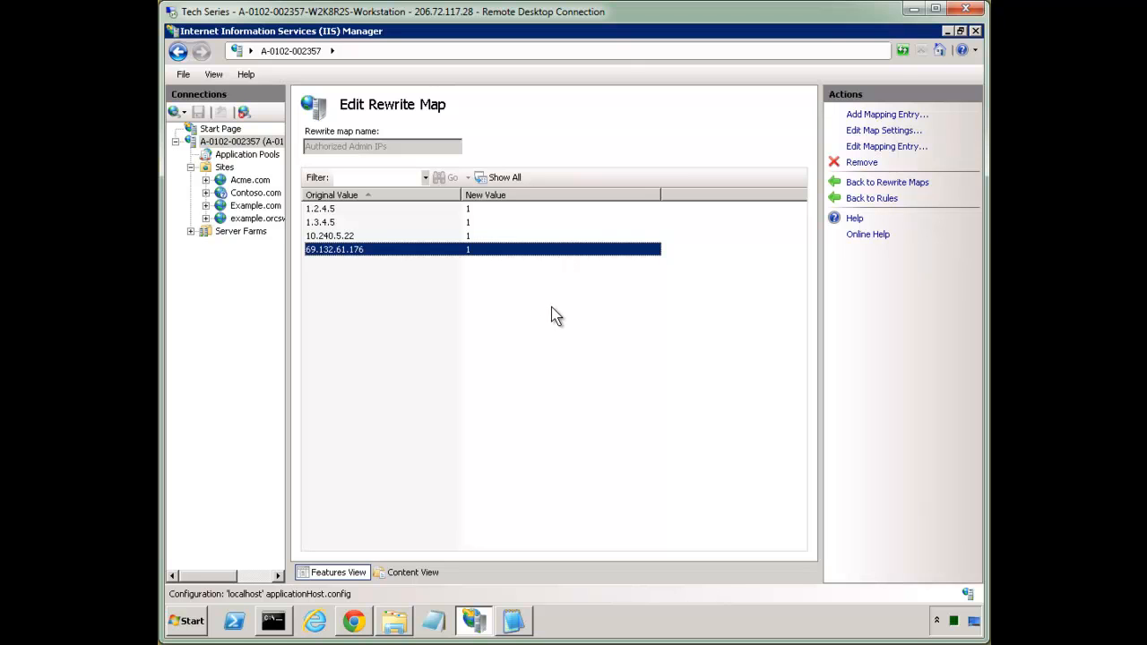
pyautogui.click(860, 164)
pyautogui.click(543, 367)
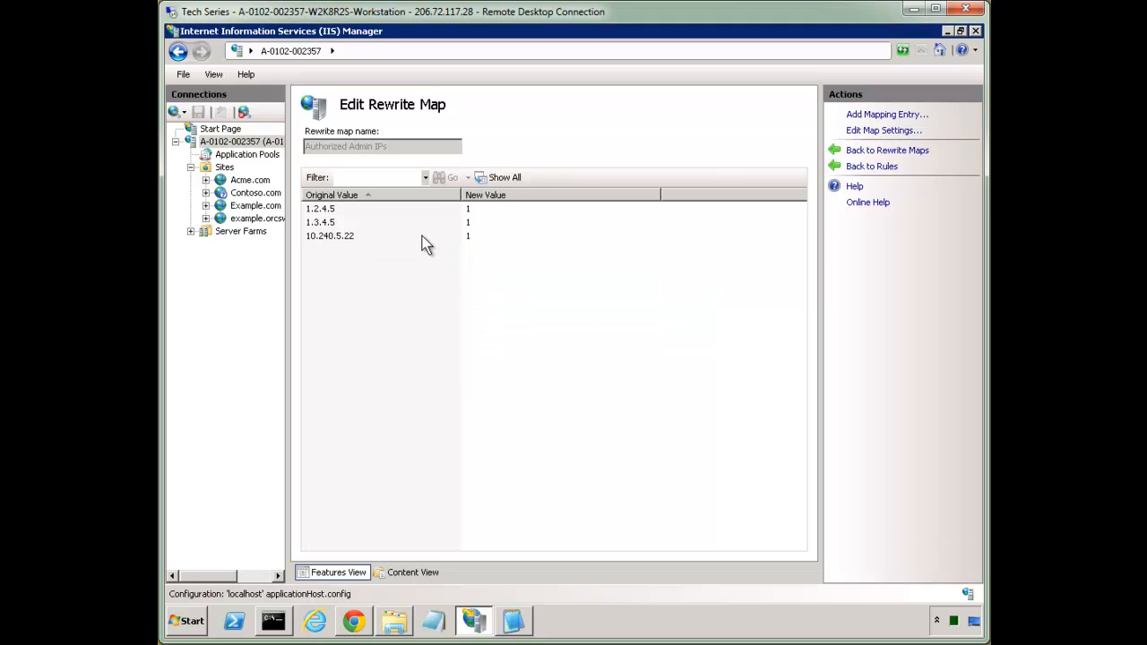
pyautogui.click(426, 239)
pyautogui.click(860, 162)
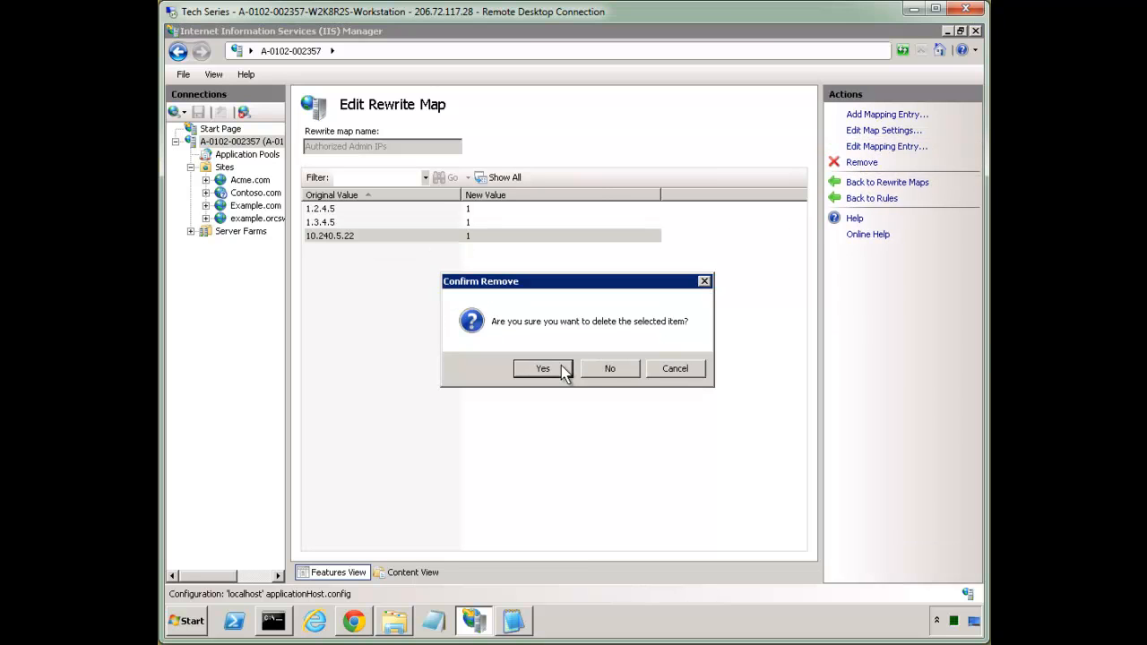
pyautogui.click(543, 368)
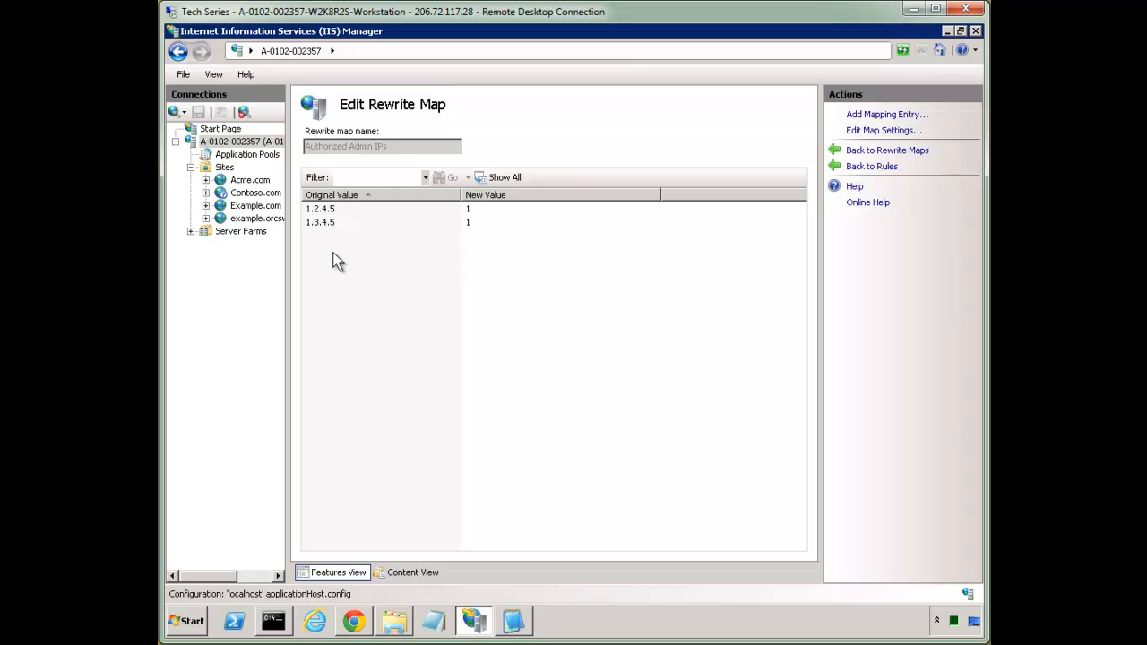
# Check the staging page in the server's Chrome and reload it in the local Chrome to test access without the removed IPs.
pyautogui.click(354, 621)
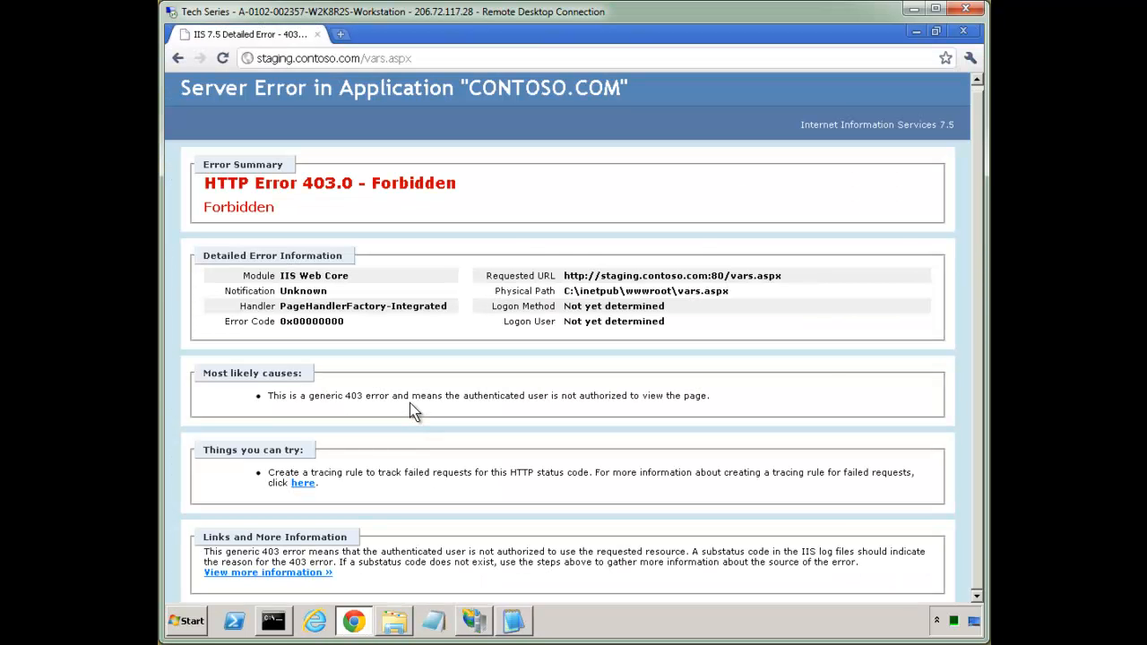
pyautogui.hotkey('alt', 'Tab')
pyautogui.press('F5')
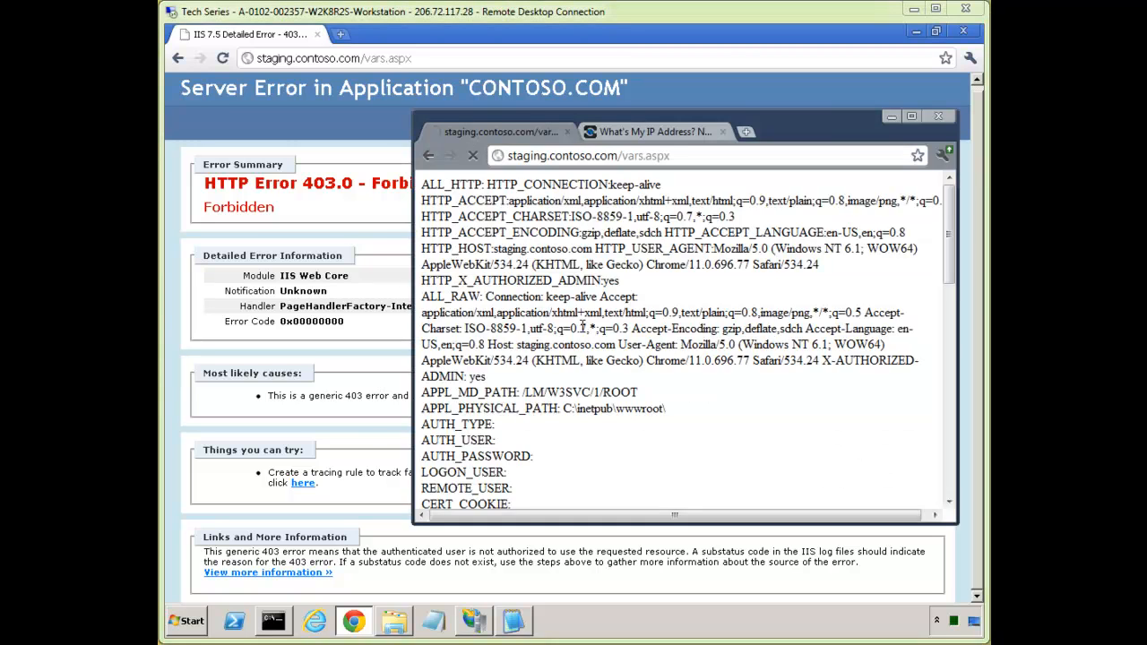
pyautogui.click(367, 289)
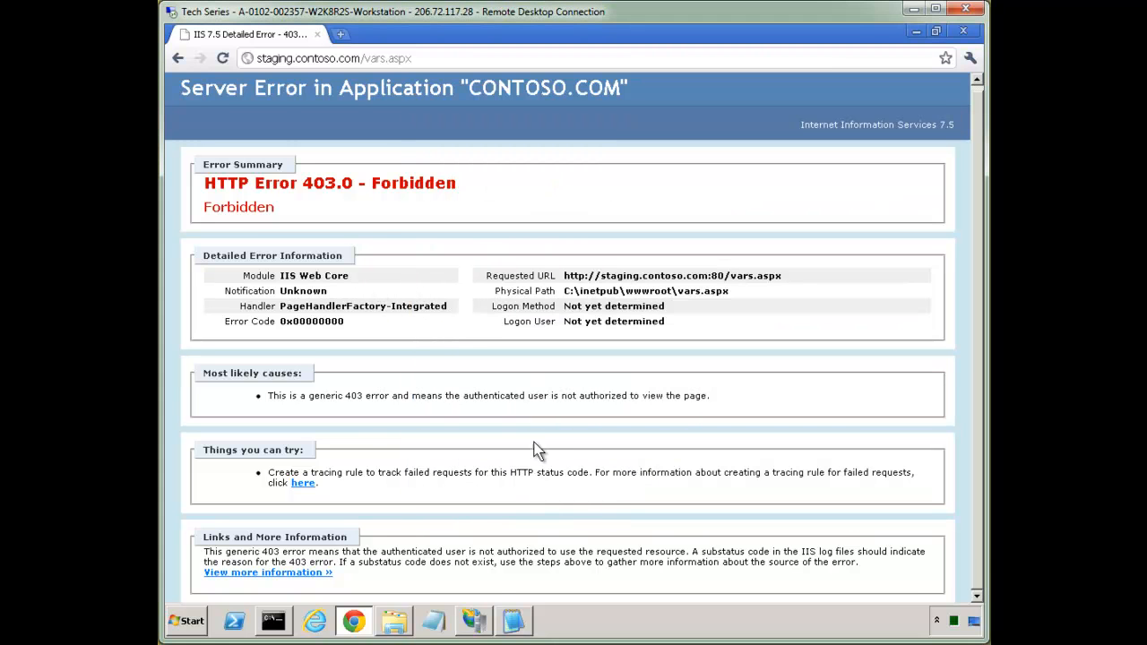
# Switch to IIS Manager and return from the rewrite map to the URL Rewrite rules list.
pyautogui.click(476, 618)
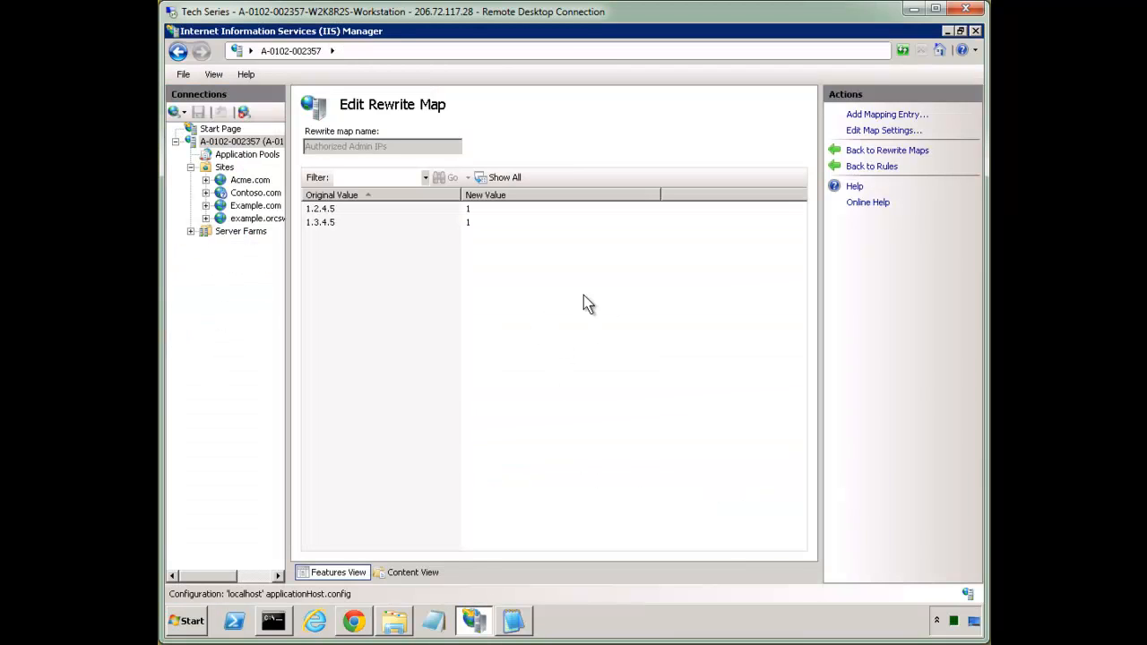
pyautogui.click(869, 152)
pyautogui.click(867, 134)
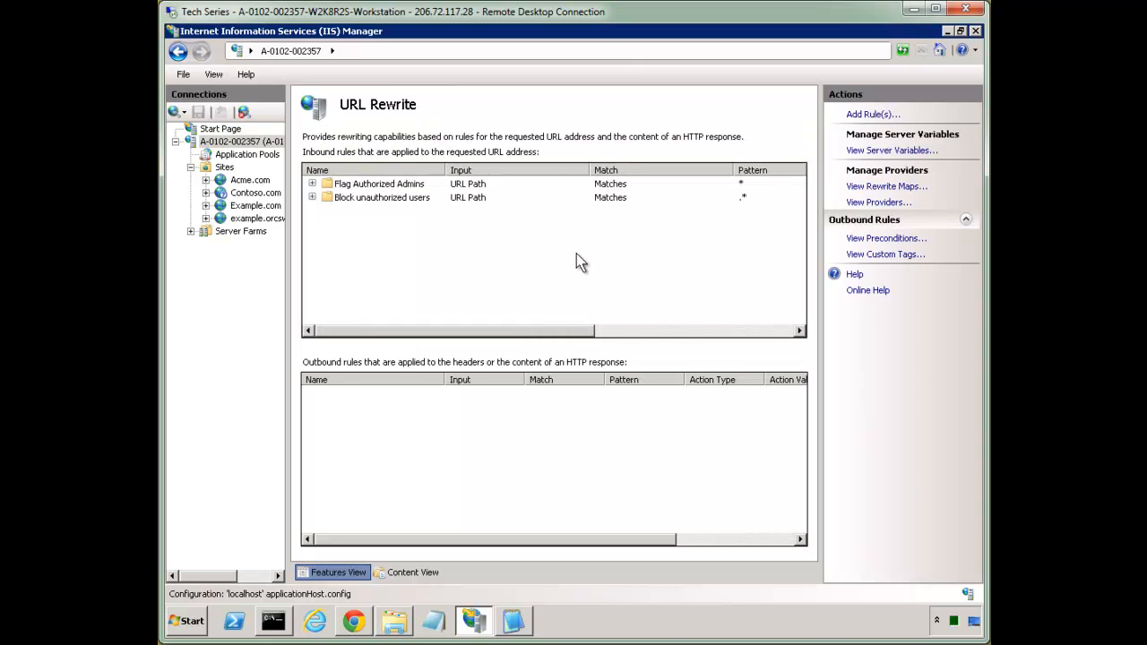
# Open the Flag Authorized Admins inbound rule for editing and review its conditions, server variables and action.
pyautogui.click(382, 182)
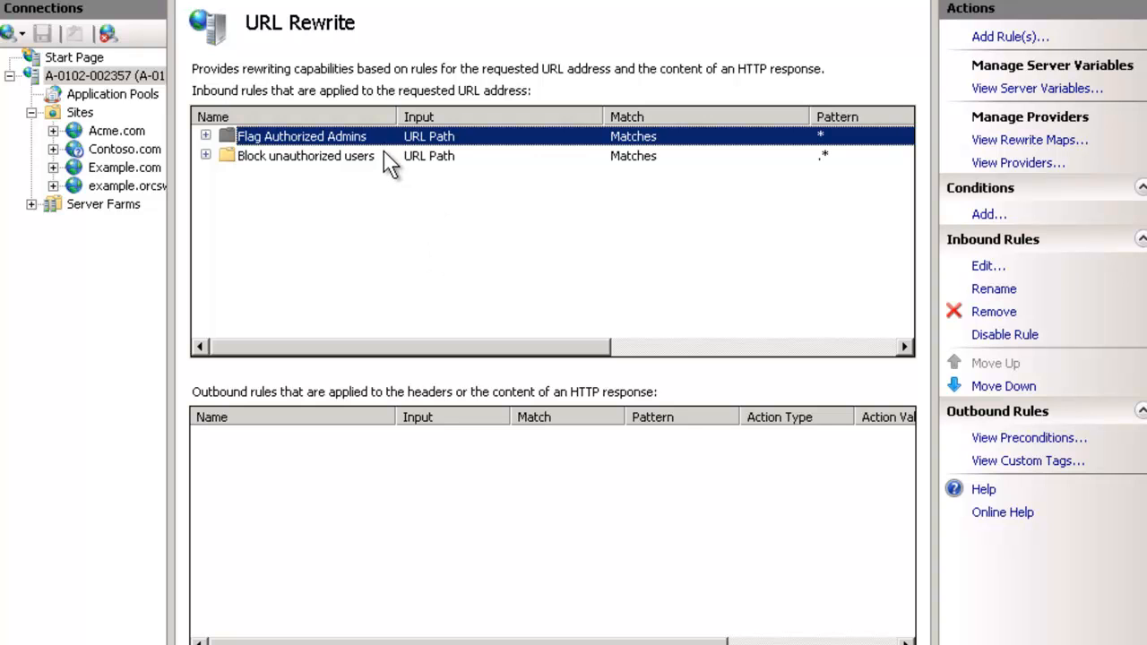
pyautogui.click(385, 156)
pyautogui.click(389, 136)
pyautogui.click(404, 156)
pyautogui.click(416, 138)
pyautogui.doubleClick(460, 140)
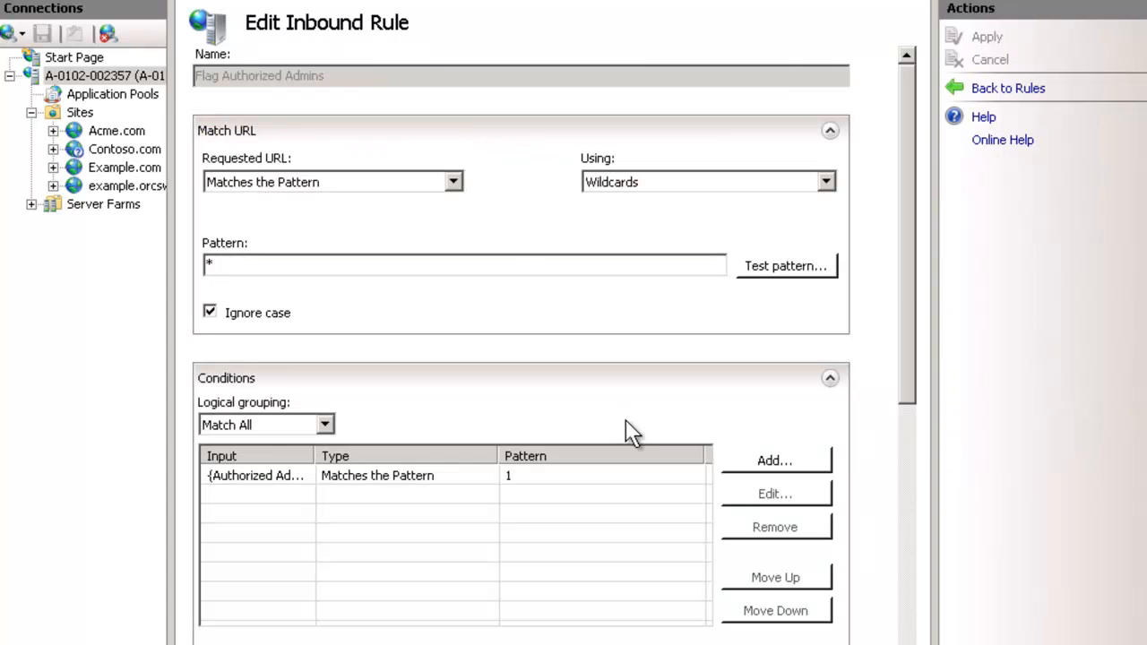
pyautogui.click(912, 428)
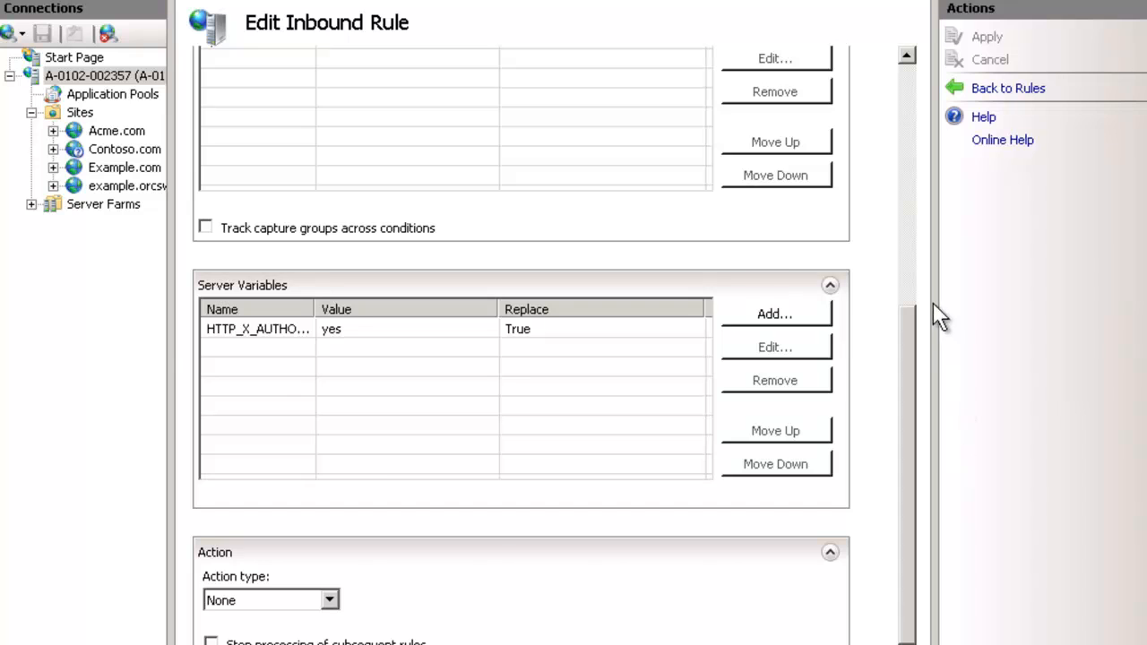
pyautogui.click(912, 281)
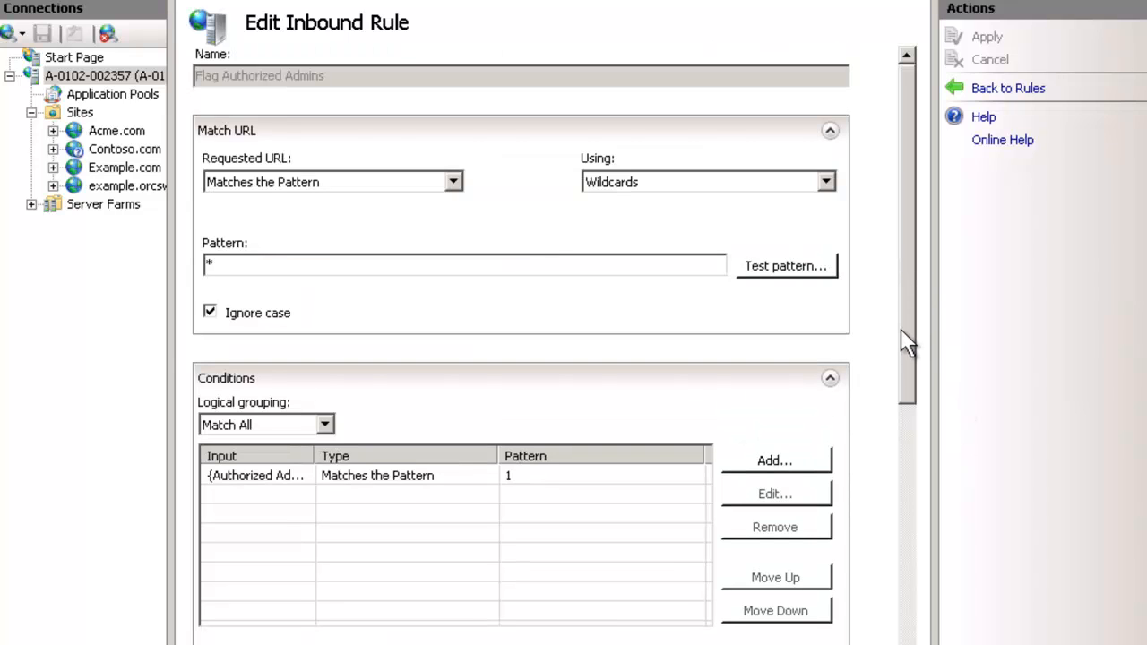
# Add a condition to the Flag Authorized Admins rule requiring {REMOTE_ADDR} to match the pattern 10.240.*.*.
pyautogui.click(772, 461)
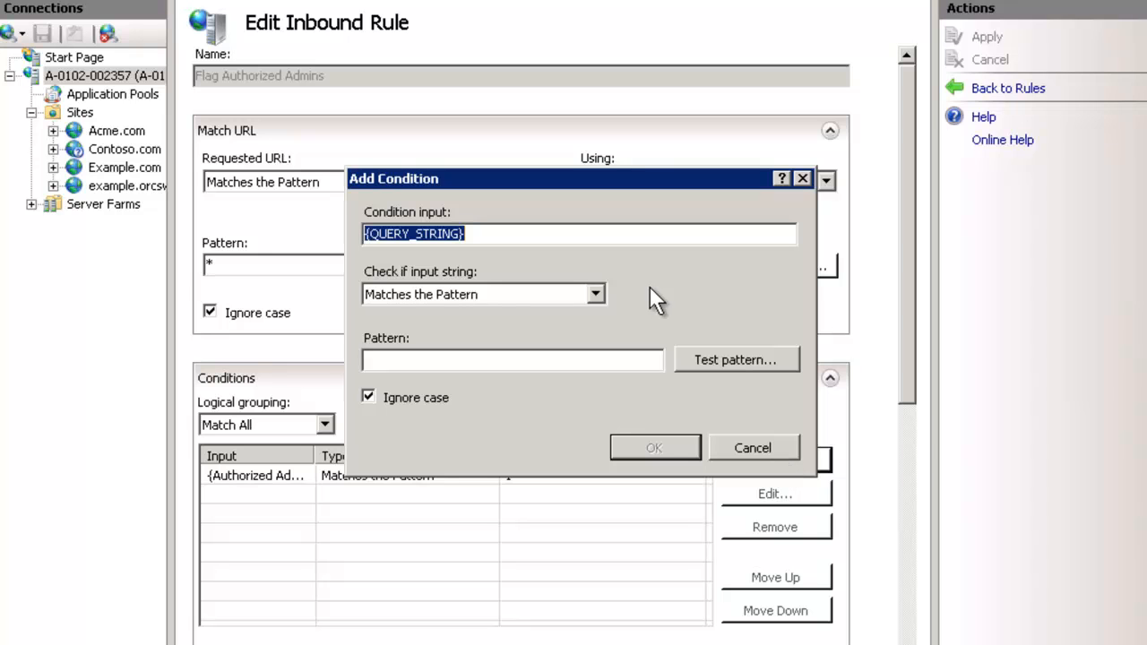
pyautogui.moveTo(666, 191); pyautogui.dragTo(696, 250)
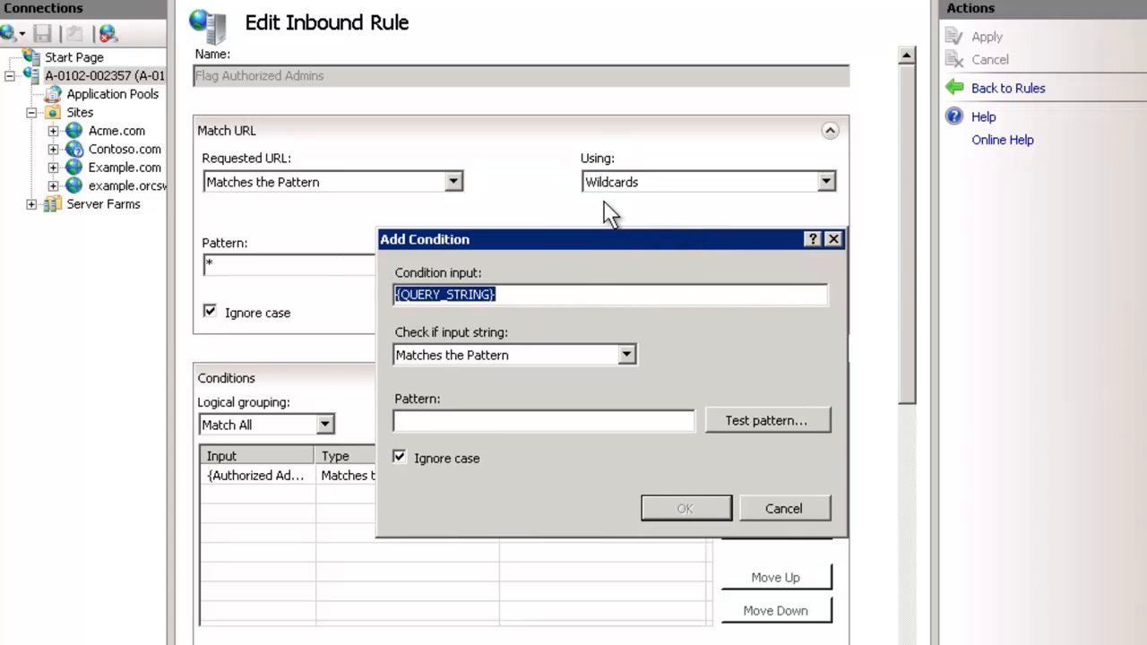
pyautogui.click(583, 295)
pyautogui.doubleClick(582, 294)
pyautogui.write('{remote_a')
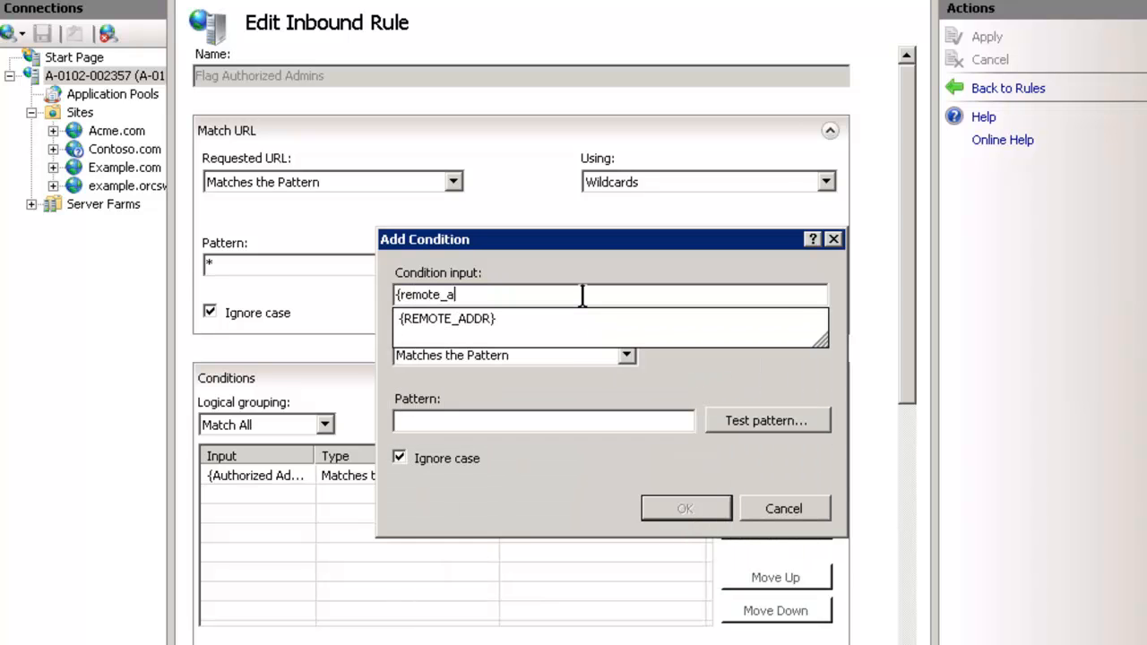
pyautogui.press('Down')
pyautogui.press('Tab')
pyautogui.press('Tab')
pyautogui.write('10')
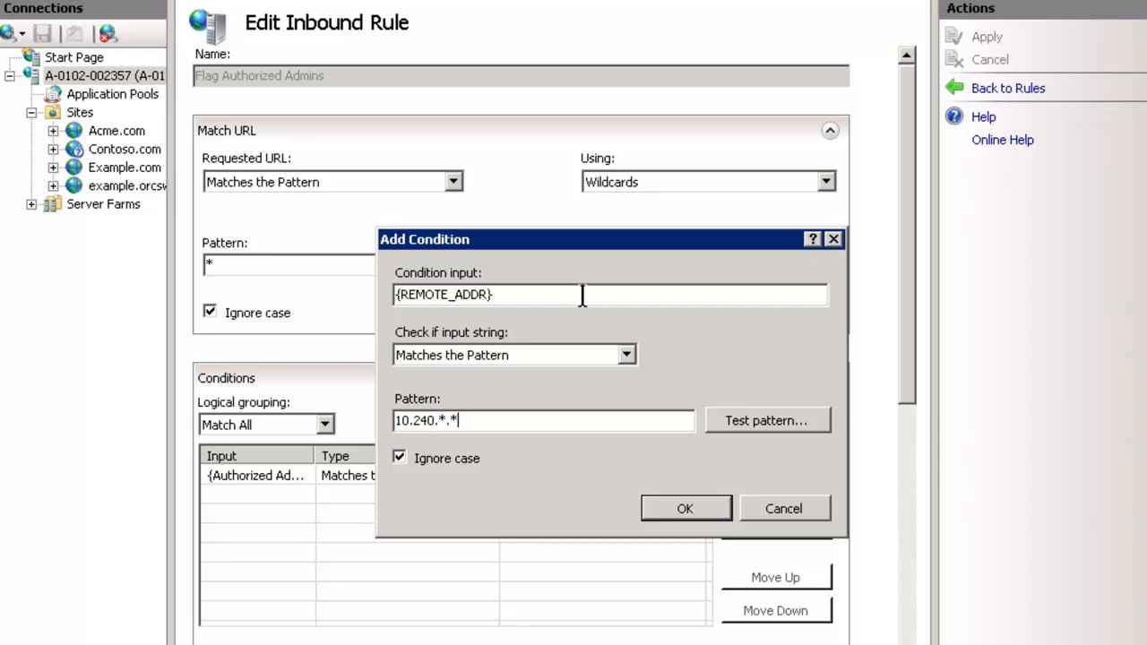
pyautogui.write('.240.*.*')
pyautogui.moveTo(451, 420); pyautogui.dragTo(477, 420)
pyautogui.click(478, 421)
pyautogui.click(706, 507)
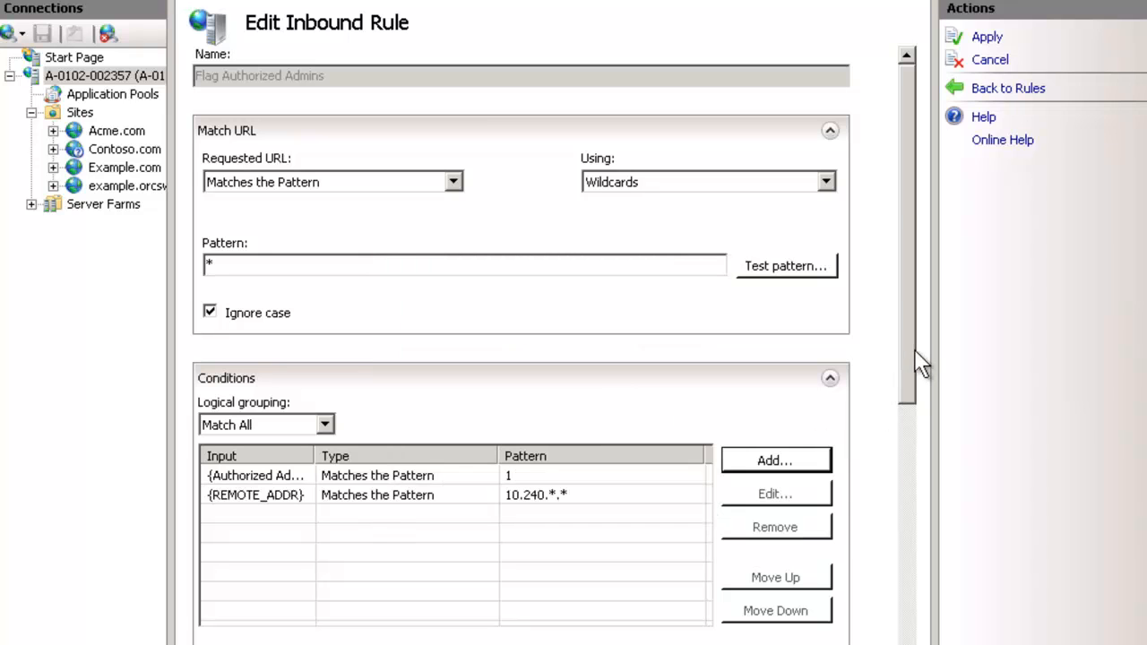
# Review the Flag Authorized Admins rule's conditions and server variables, and apply the rule changes.
pyautogui.moveTo(909, 372); pyautogui.dragTo(906, 430)
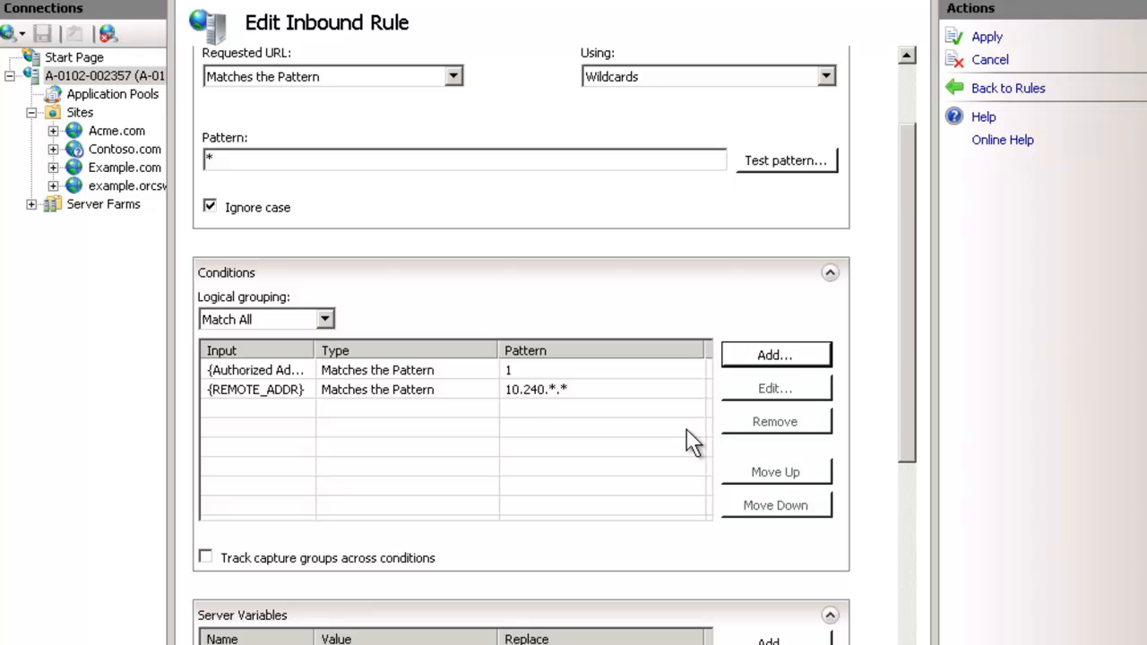
pyautogui.click(907, 479)
pyautogui.moveTo(905, 478); pyautogui.dragTo(915, 402)
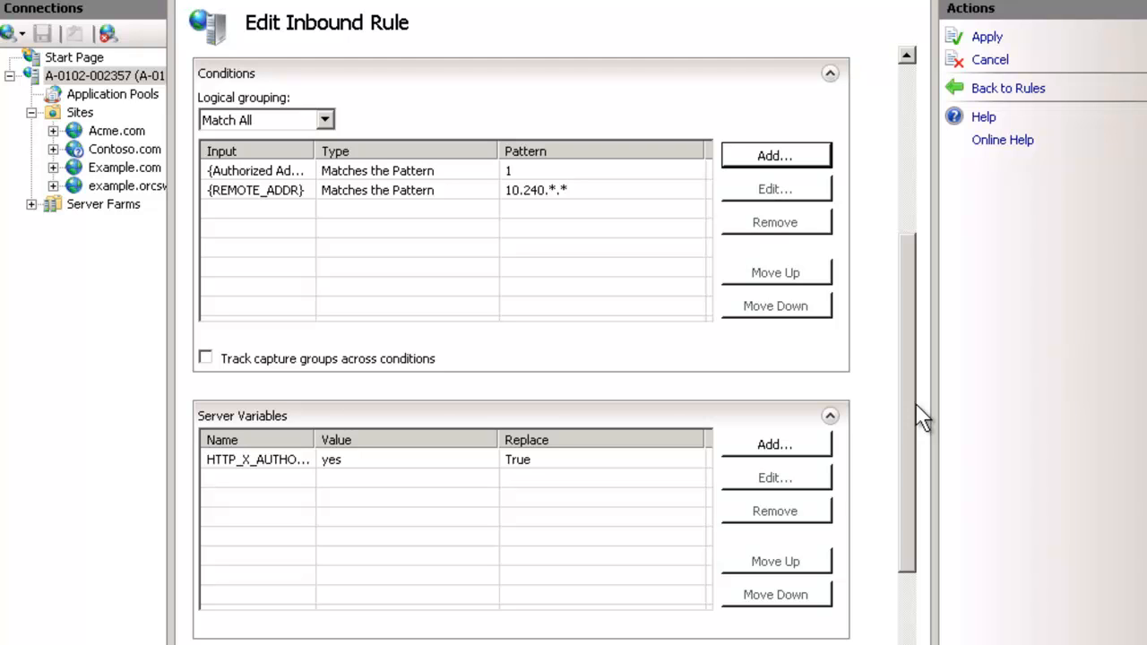
pyautogui.moveTo(907, 405); pyautogui.dragTo(909, 465)
pyautogui.click(906, 255)
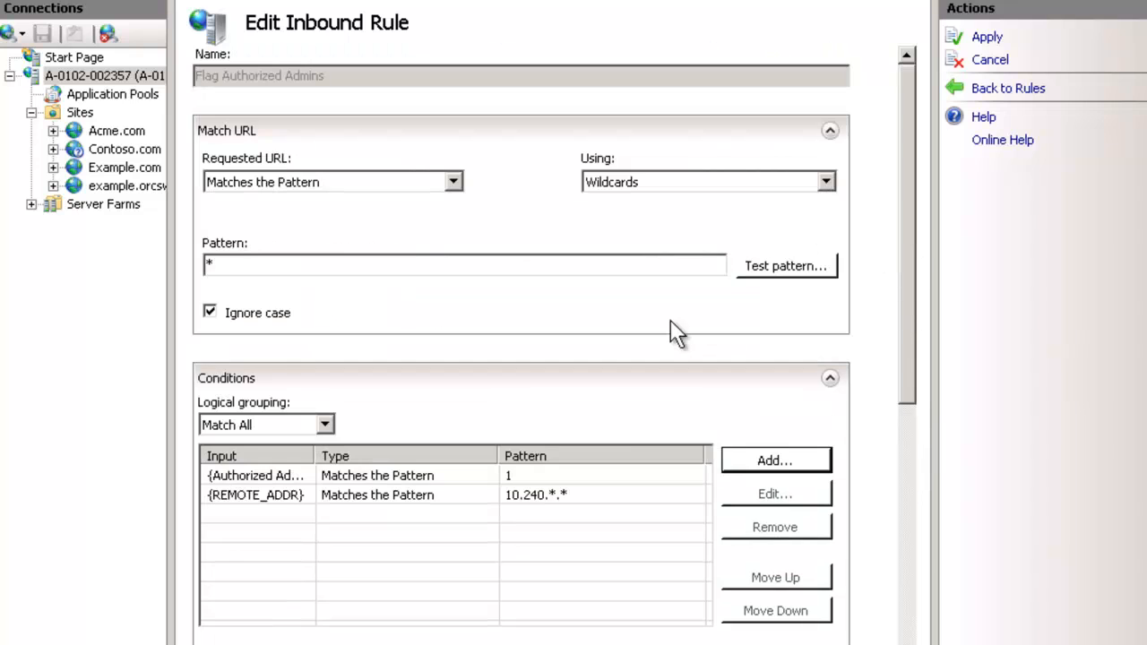
pyautogui.click(454, 476)
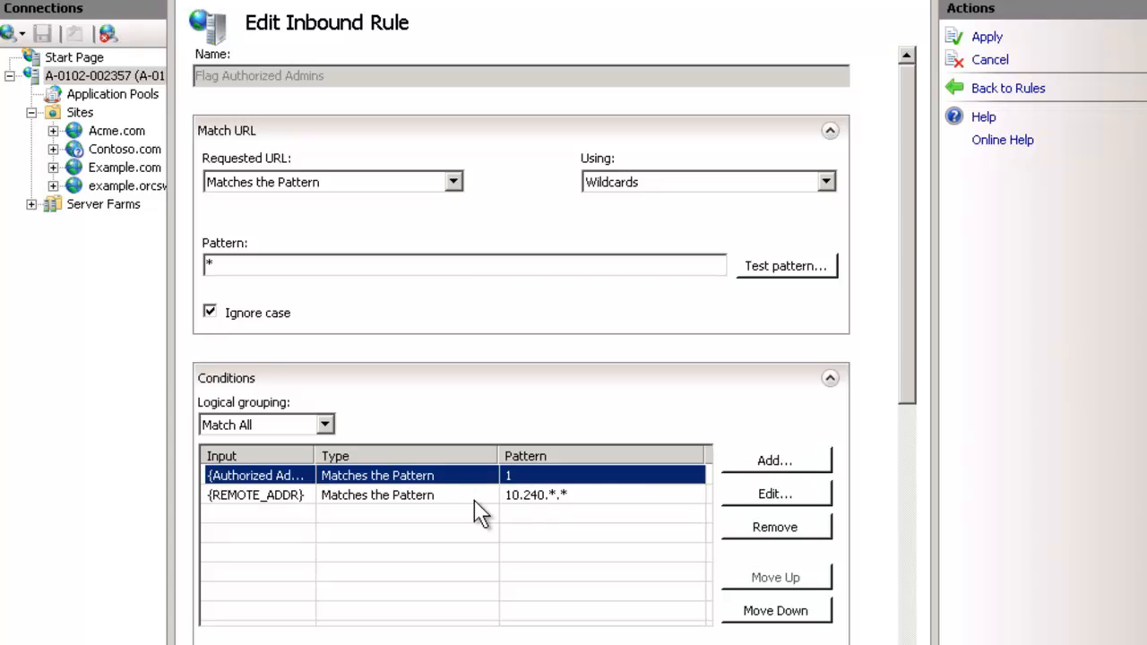
pyautogui.click(986, 38)
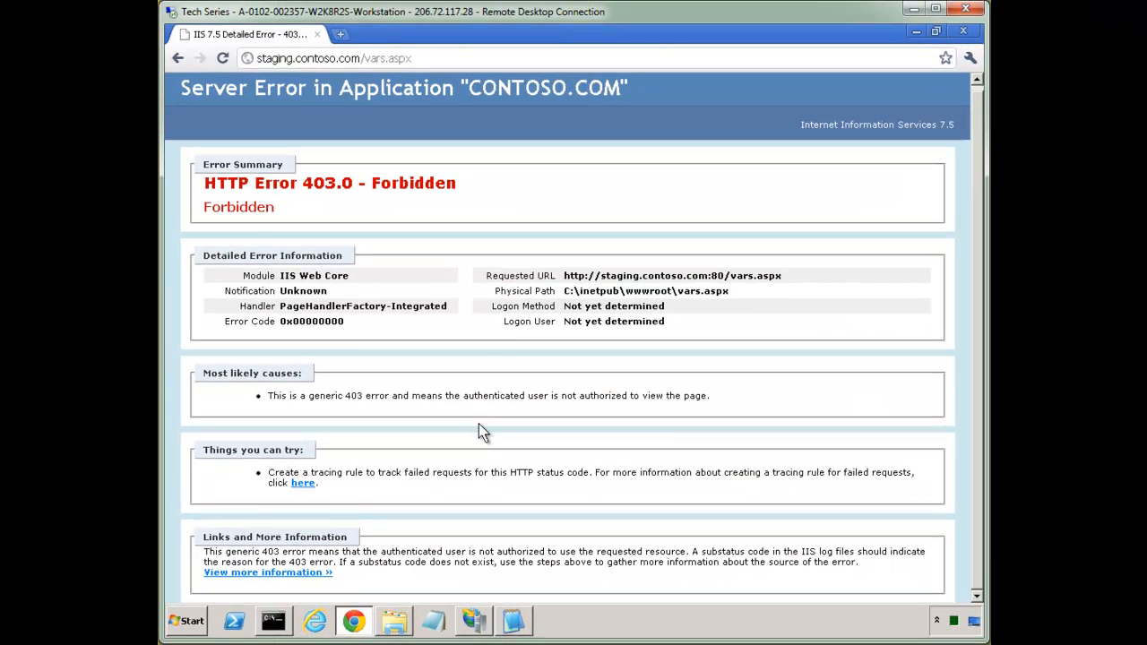
# Set the rule's condition grouping to Match Any in IIS Manager, apply it, and check the staging page in the local Chrome.
pyautogui.click(474, 621)
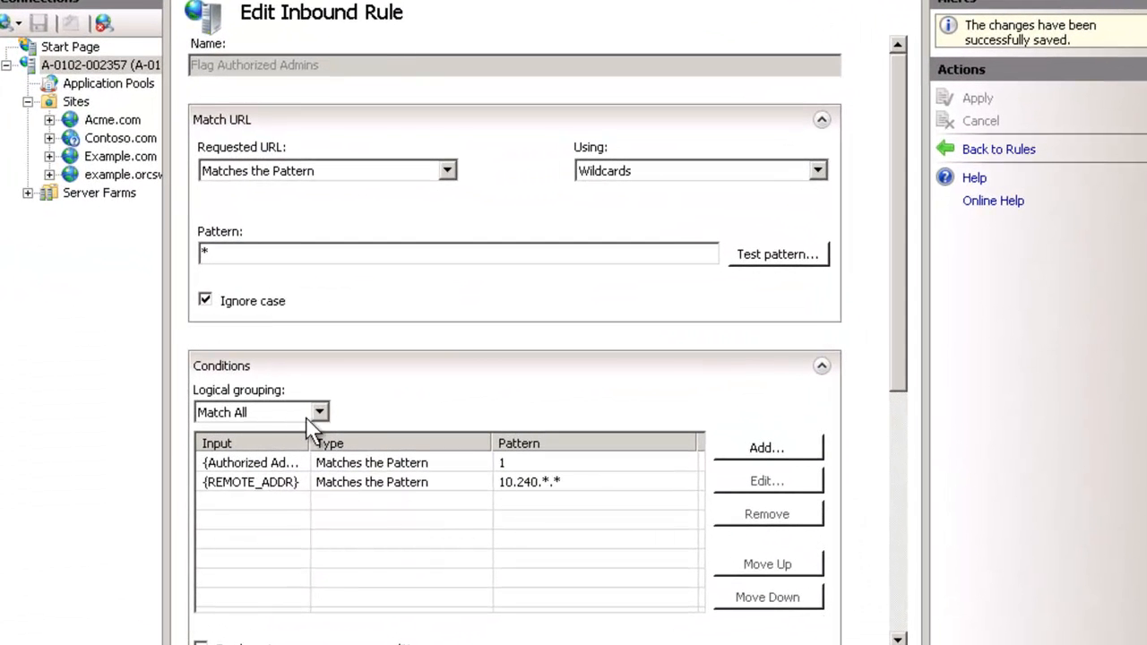
pyautogui.click(258, 412)
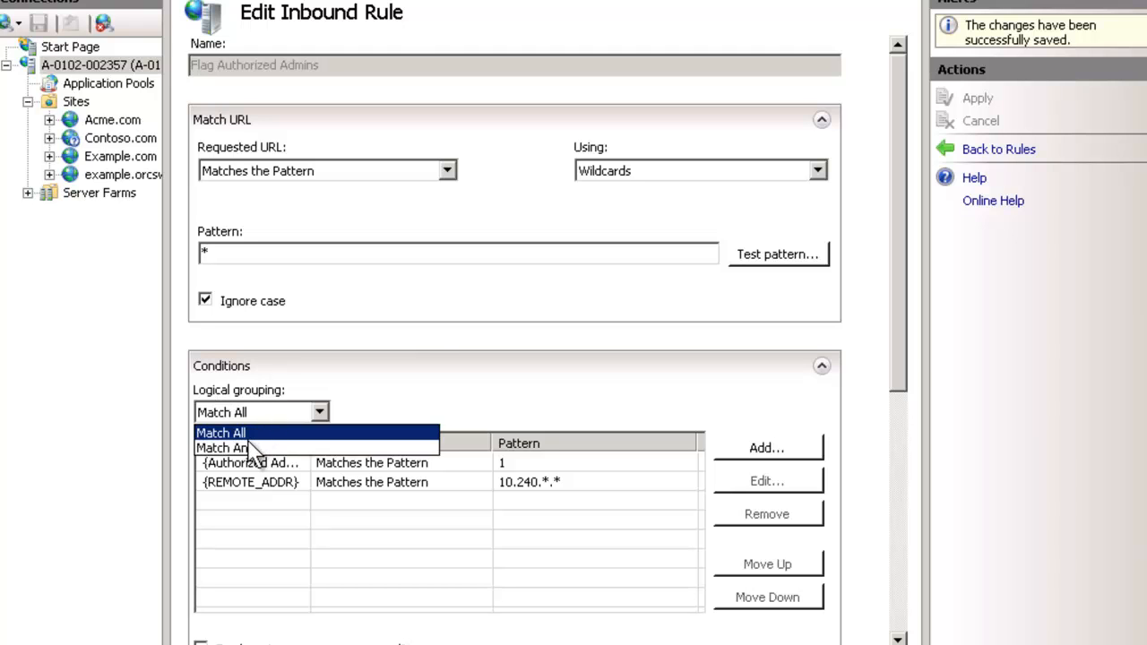
pyautogui.click(247, 451)
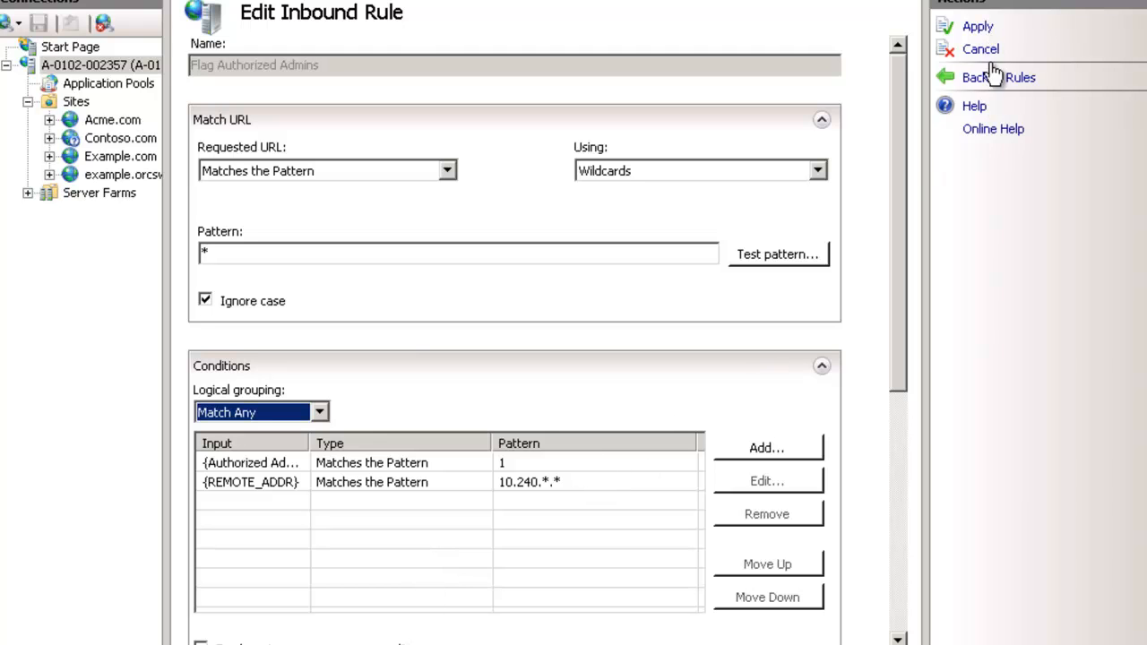
pyautogui.click(985, 29)
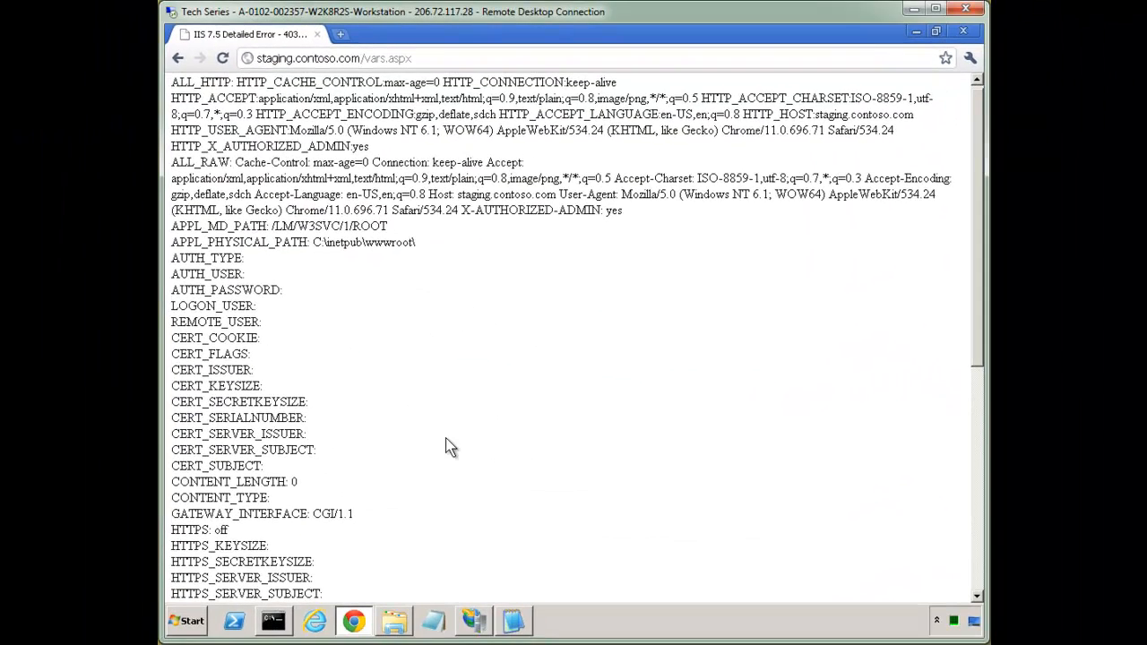
pyautogui.click(435, 643)
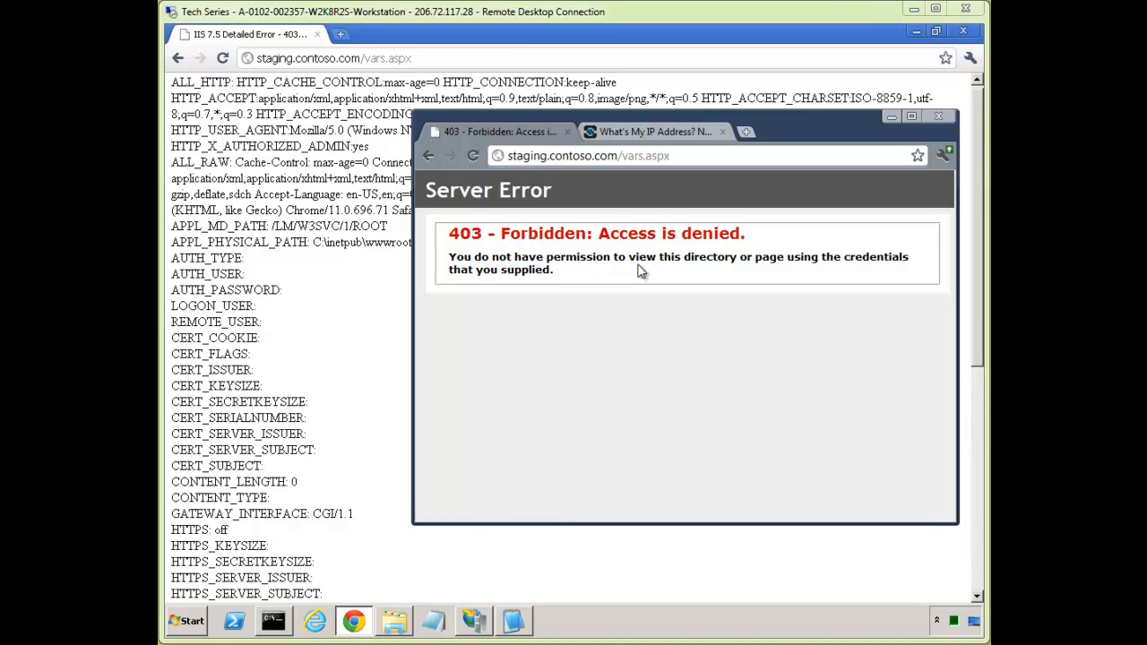
# Switch back to IIS Manager and open URL Rewrite at the server level.
pyautogui.click(474, 620)
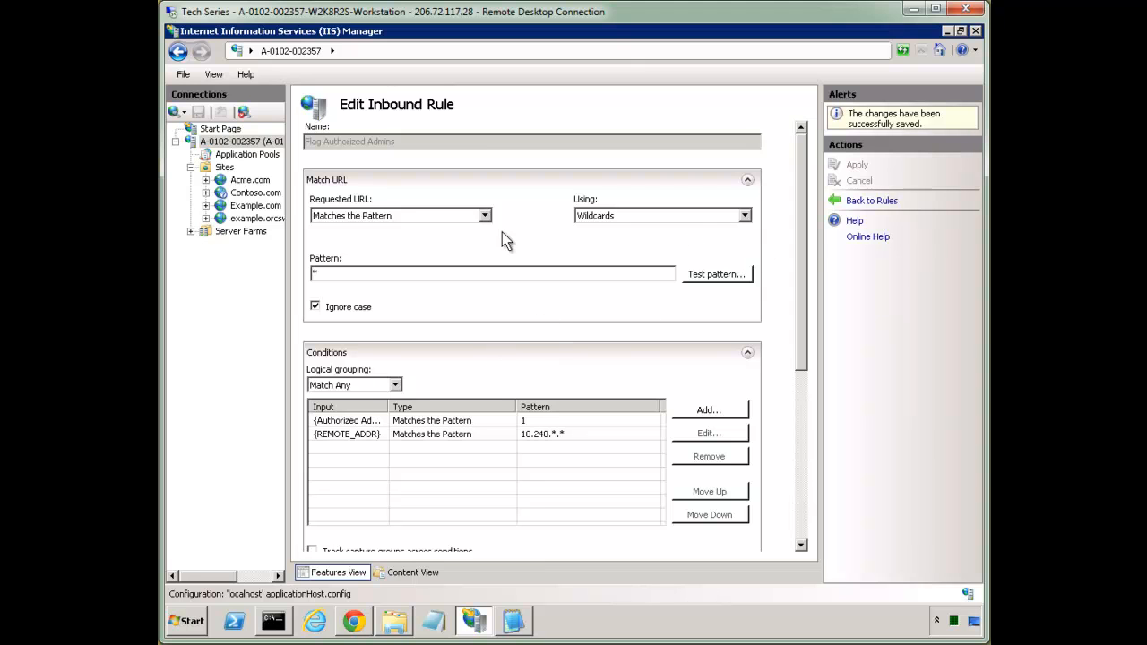
pyautogui.click(240, 141)
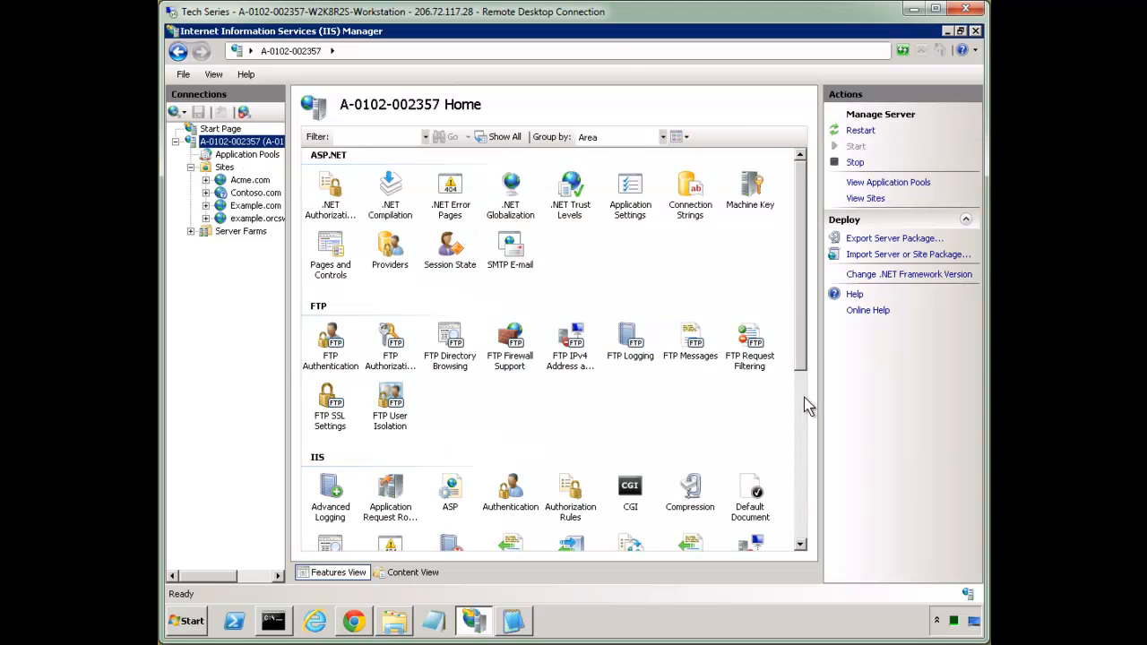
pyautogui.scroll(-10, 804, 405)
pyautogui.click(331, 350)
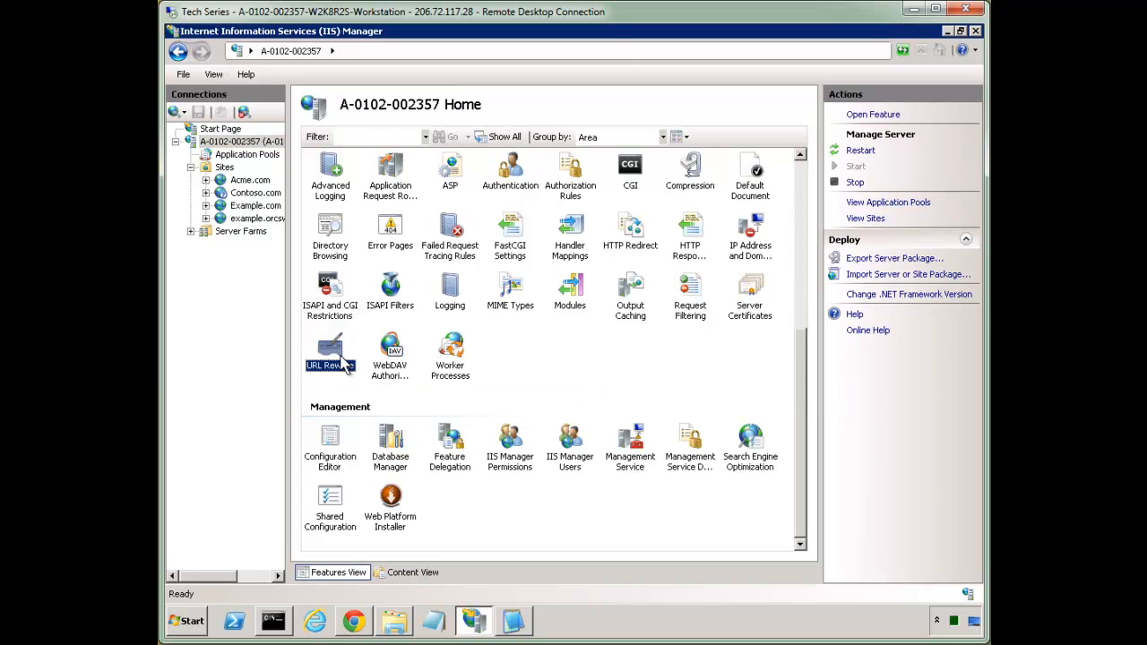
pyautogui.doubleClick(331, 349)
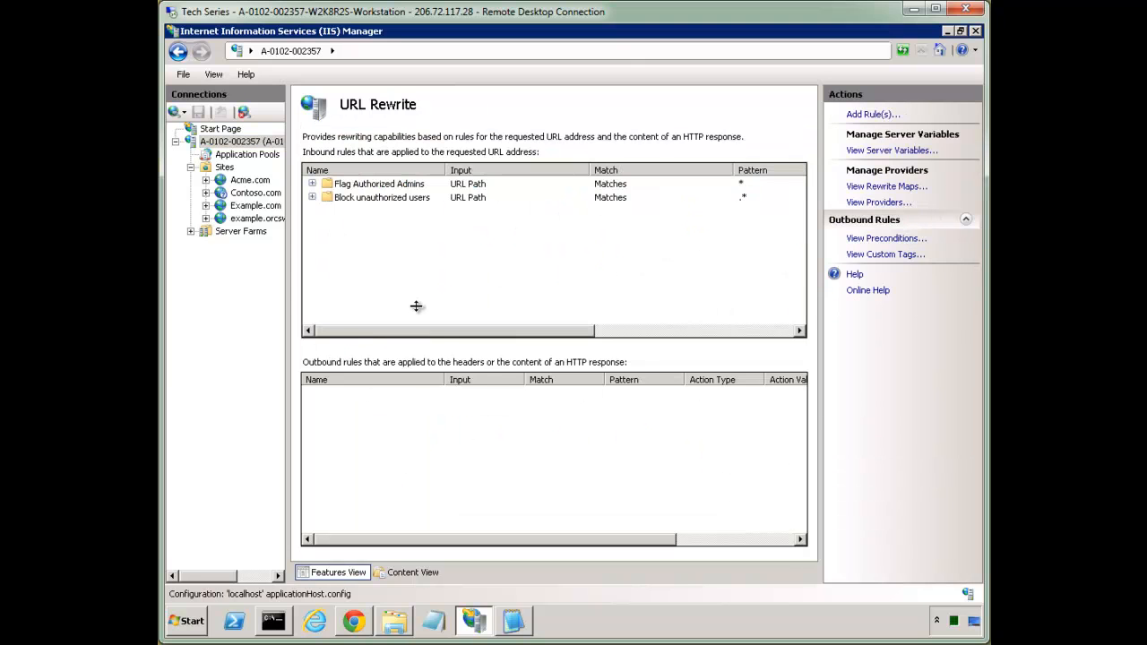
# Review the conditions of the Flag Authorized Admins and Block unauthorized users rules, widening the condition input column, and return to the rules list.
pyautogui.click(427, 185)
pyautogui.doubleClick(421, 184)
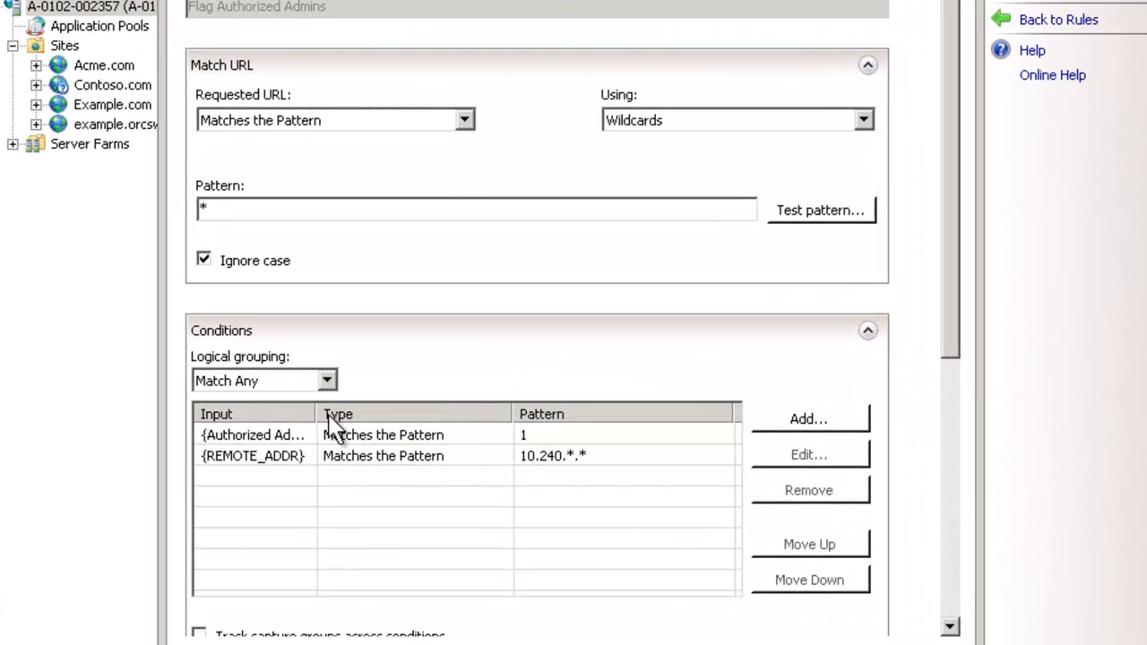
pyautogui.click(530, 437)
pyautogui.moveTo(315, 414); pyautogui.dragTo(375, 417)
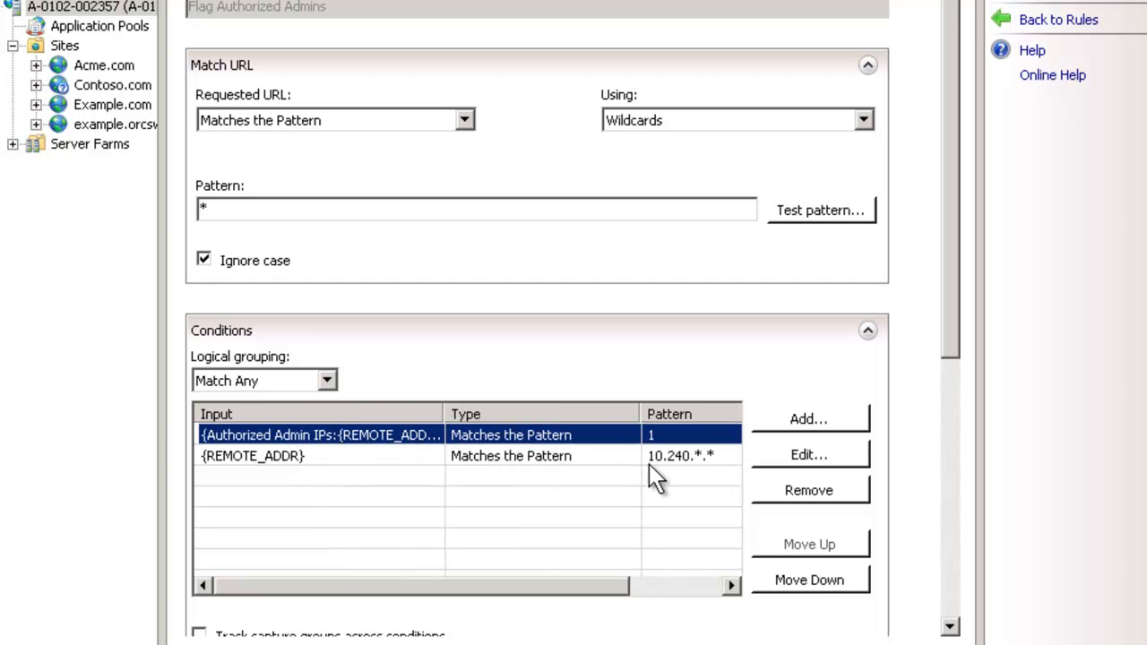
pyautogui.click(609, 459)
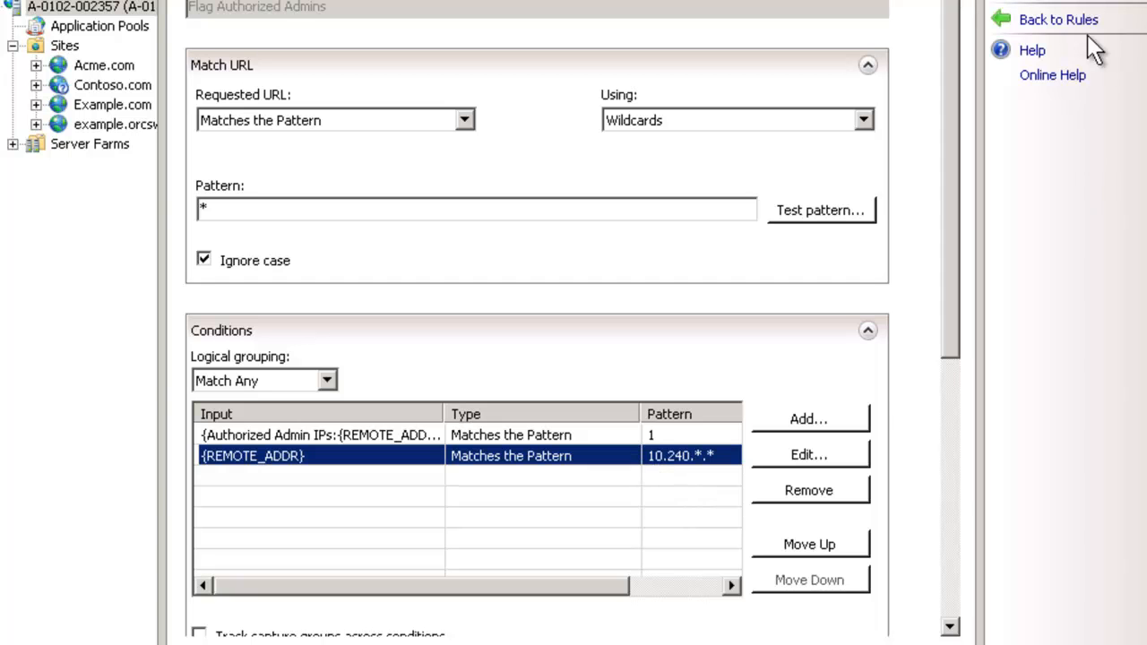
pyautogui.click(1058, 20)
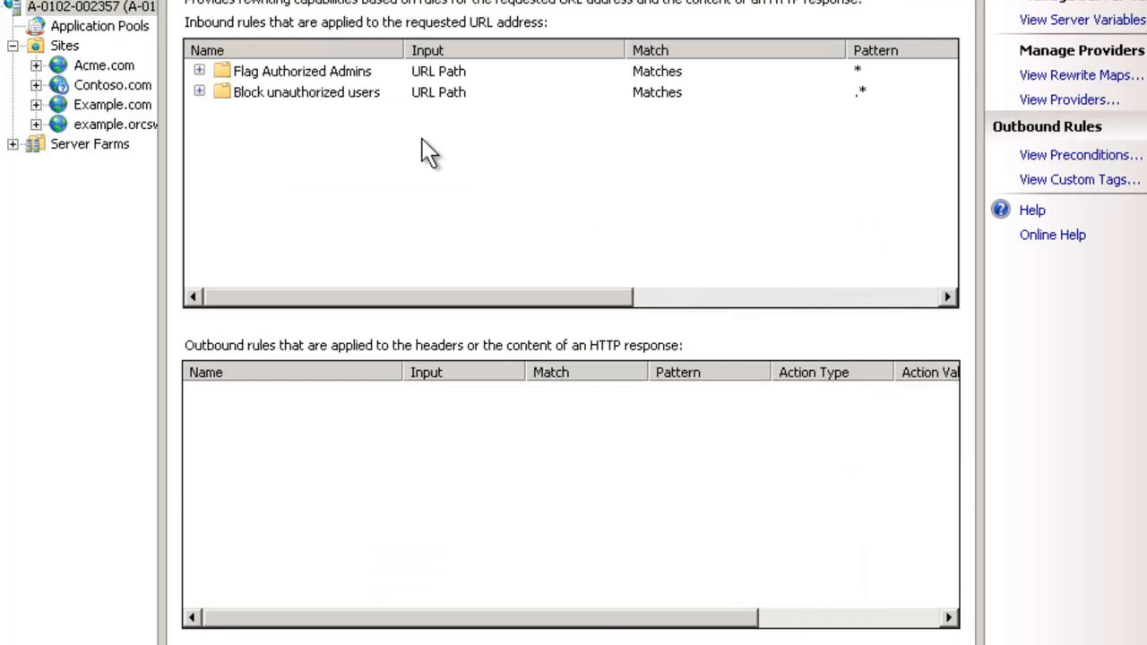
pyautogui.doubleClick(333, 95)
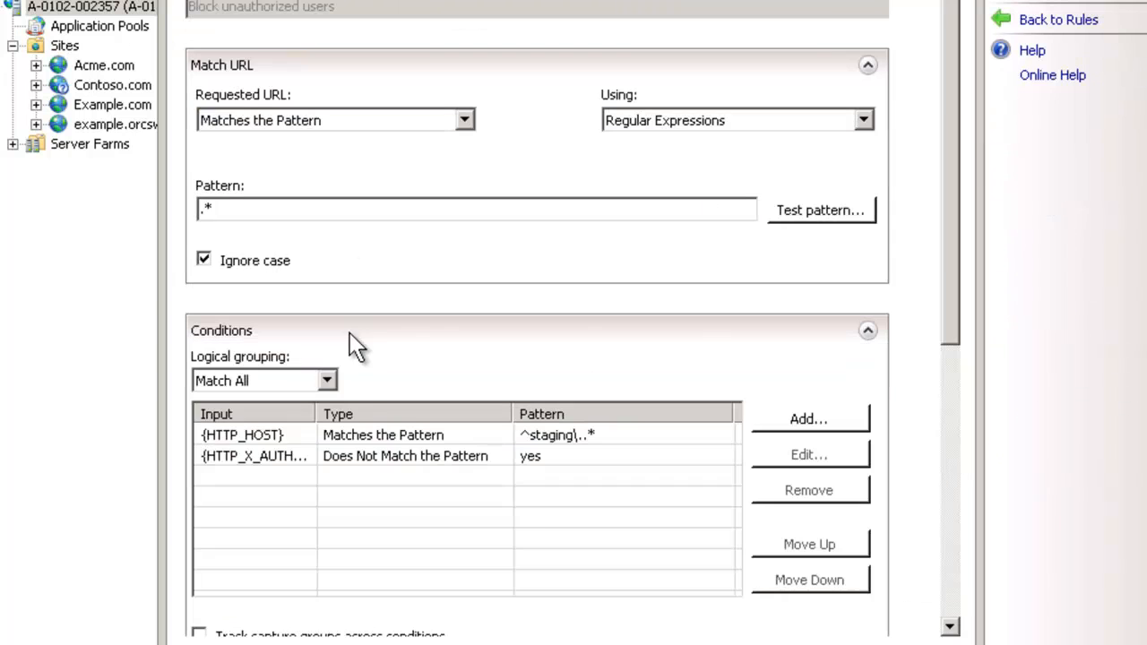
pyautogui.click(423, 459)
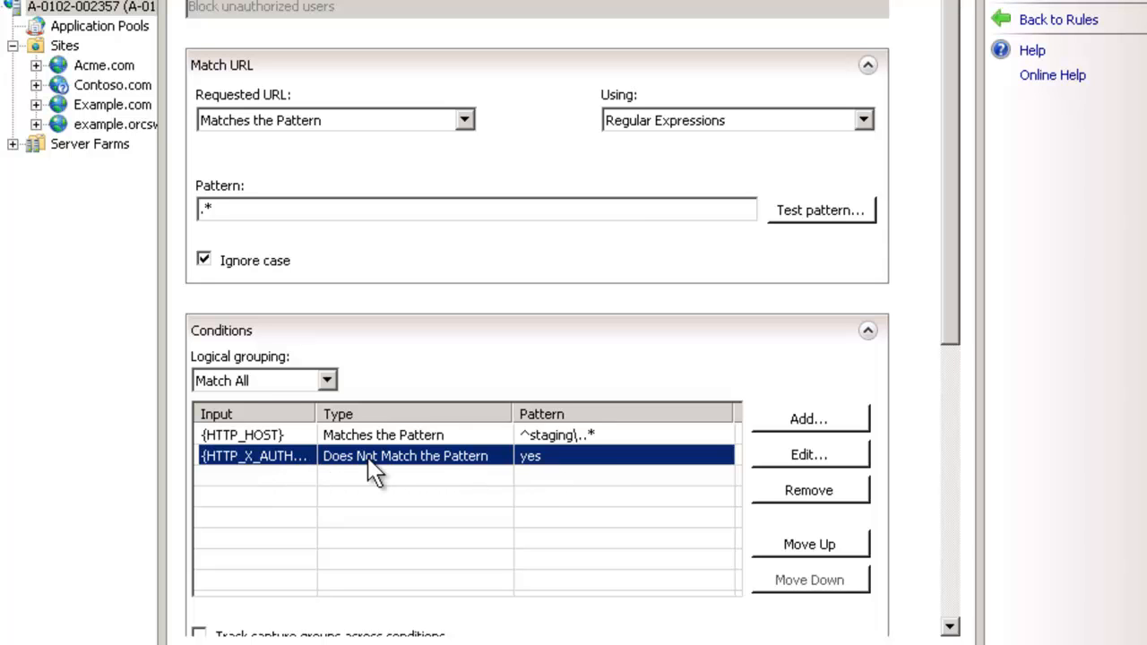
pyautogui.click(1050, 21)
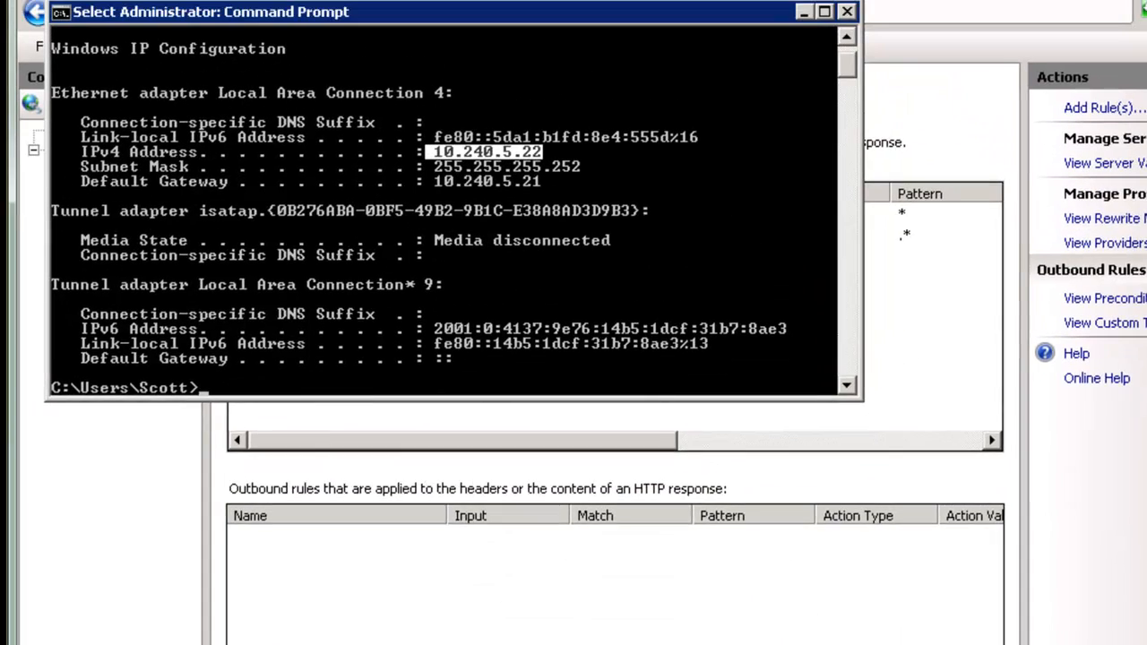
# In the Command Prompt, change the directory to C:\Windows\System32\inetsrv\config.
pyautogui.press('Return')
pyautogui.write('cd\\')
pyautogui.press('Return')
pyautogui.write('cd ')
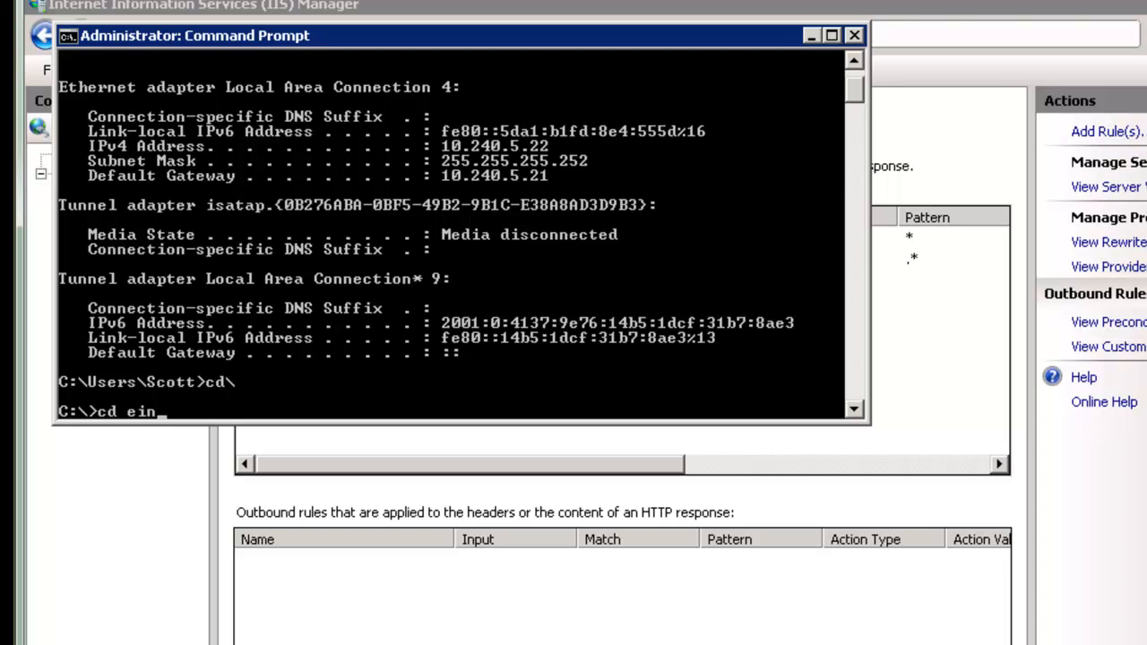
pyautogui.write('win')
pyautogui.press('Tab')
pyautogui.write('\\s')
pyautogui.press('Tab')
pyautogui.write('\\')
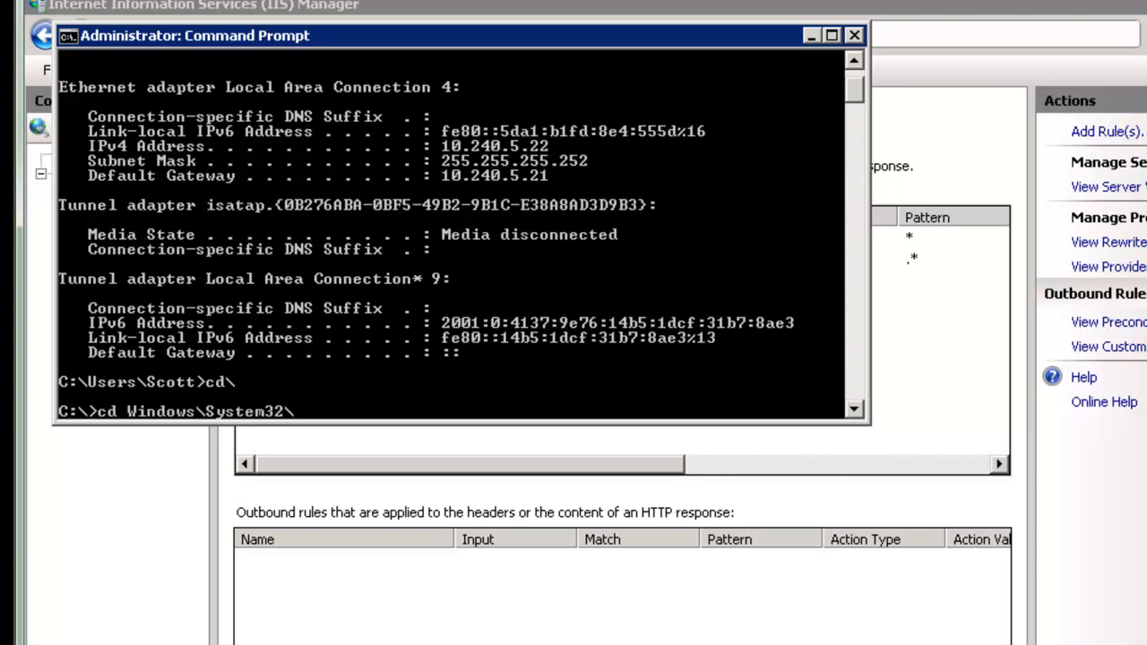
pyautogui.write('inetsrv\\co')
pyautogui.press('Tab')
pyautogui.press('Return')
# Open applicationHost.config in Notepad from the Command Prompt.
pyautogui.write('notepad')
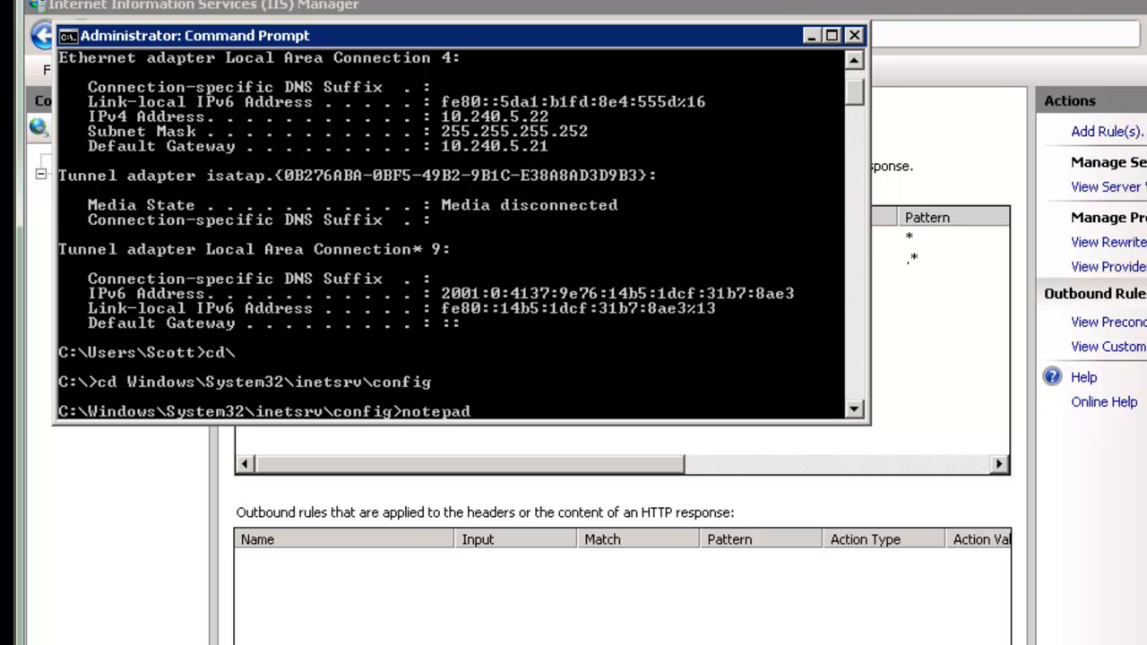
pyautogui.write(' ap')
pyautogui.press('Tab')
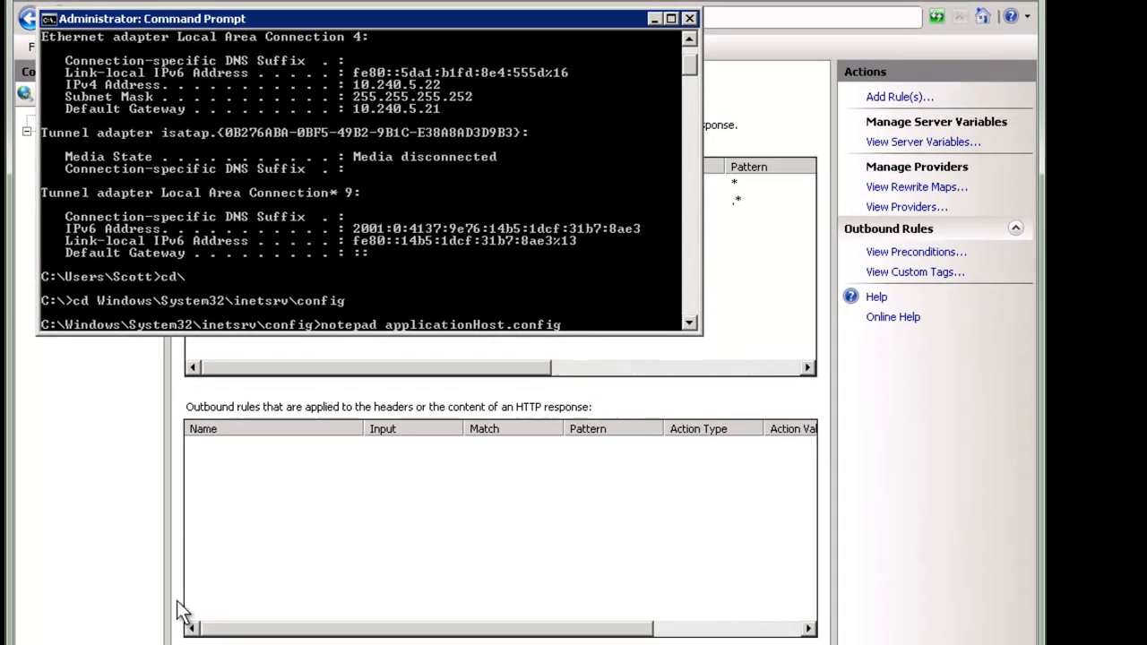
pyautogui.press('Return')
# Search applicationHost.config for "<rew" and bring its rewrite section into full view in a maximized window.
pyautogui.hotkey('ctrl', 'f')
pyautogui.write('<rew')
pyautogui.press('Return')
pyautogui.press('Escape')
pyautogui.press('Down')
pyautogui.press('Down')
pyautogui.press('Down')
pyautogui.press('Down')
pyautogui.press('Down')
pyautogui.press('Down')
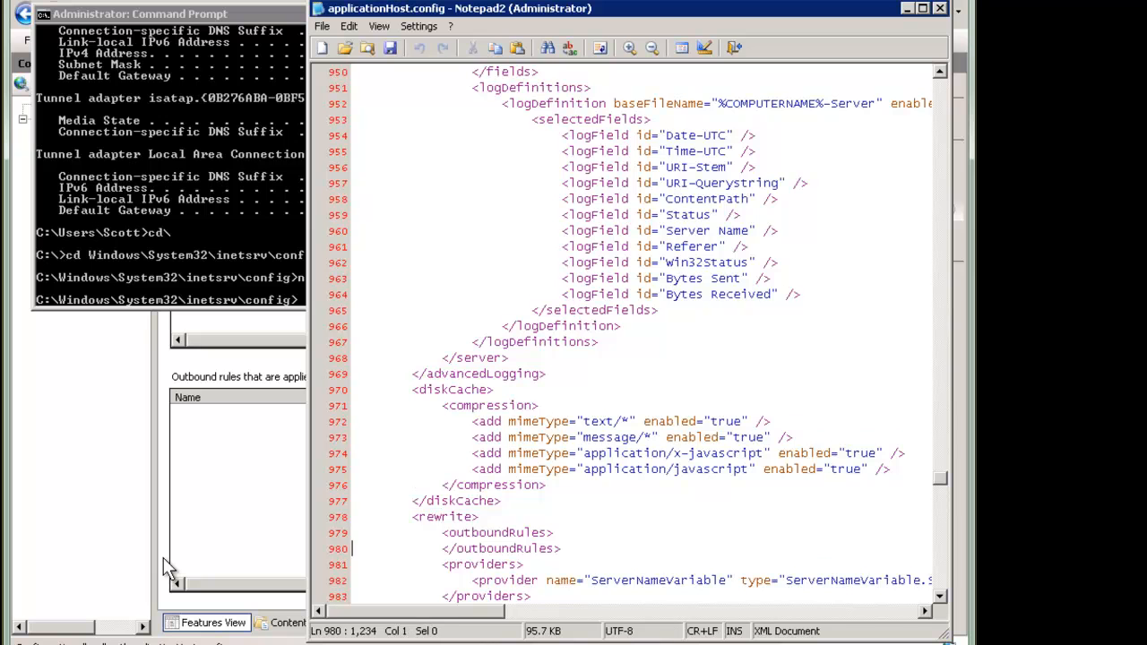
pyautogui.doubleClick(524, 18)
pyautogui.scroll(-5, 394, 235)
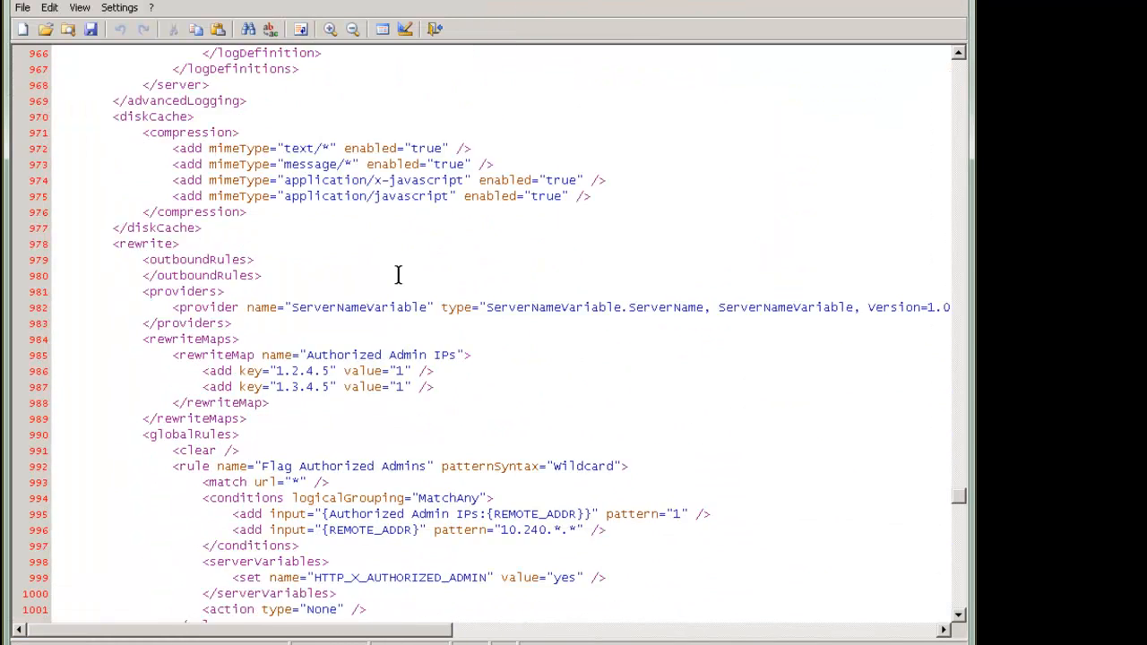
pyautogui.scroll(-4, 398, 274)
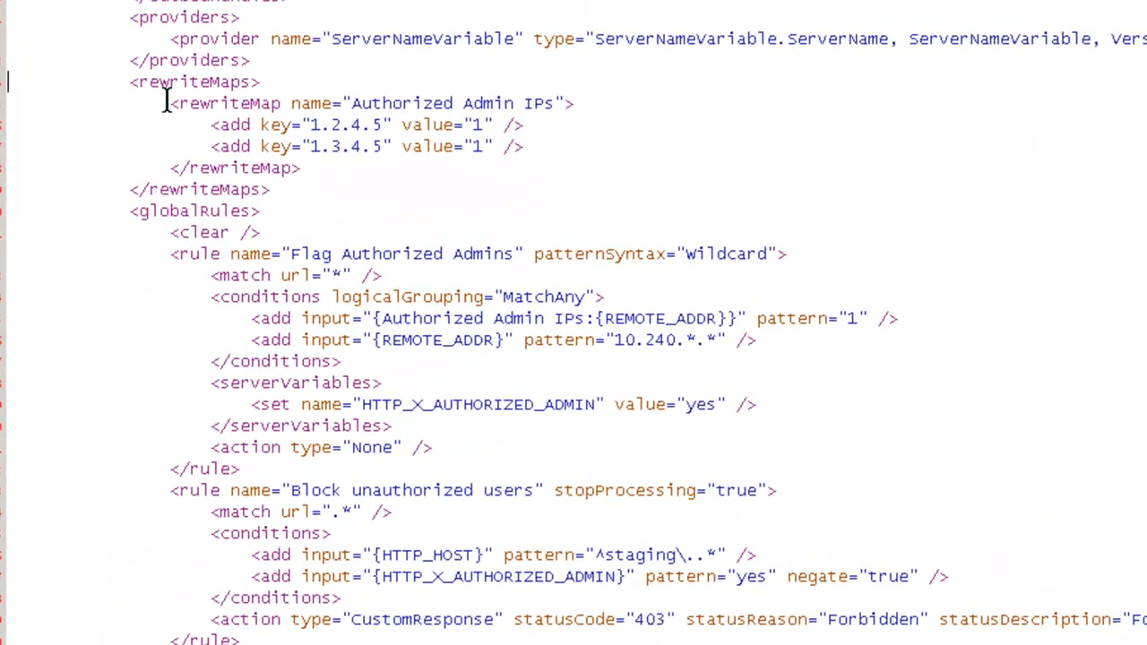
# Examine the Authorized Admin IPs rewrite map and the Flag Authorized Admins and Block unauthorized users rules in the configuration's rewrite section.
pyautogui.click(172, 163)
pyautogui.moveTo(170, 103); pyautogui.dragTo(327, 158)
pyautogui.click(333, 155)
pyautogui.click(530, 146)
pyautogui.scroll(-1, 345, 190)
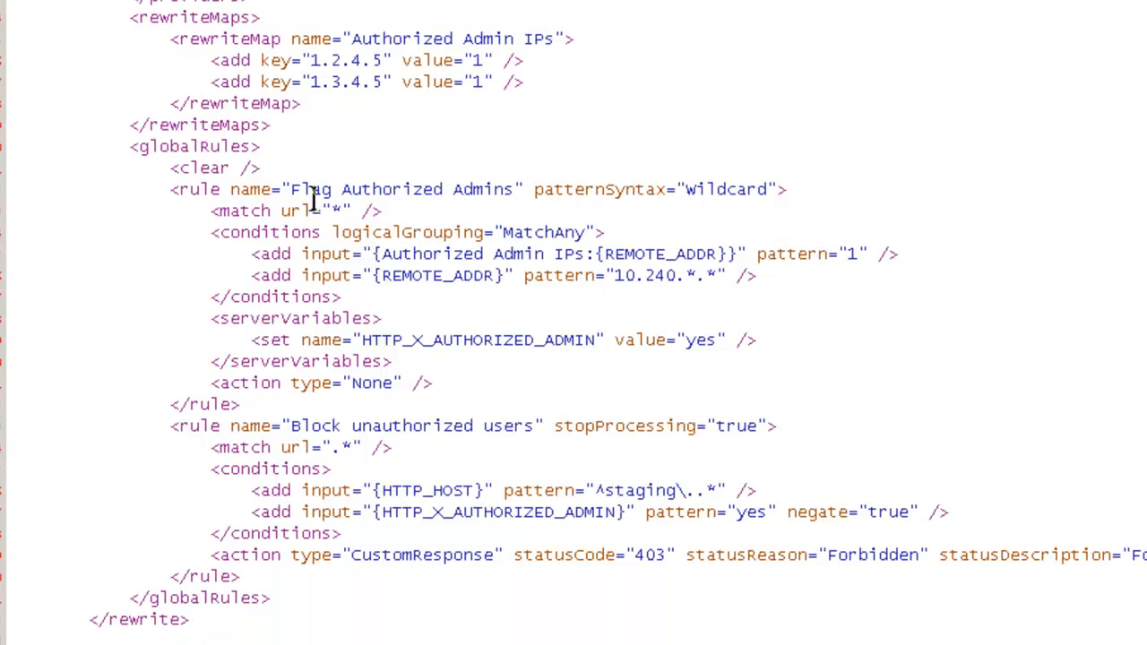
pyautogui.moveTo(168, 190); pyautogui.dragTo(428, 188)
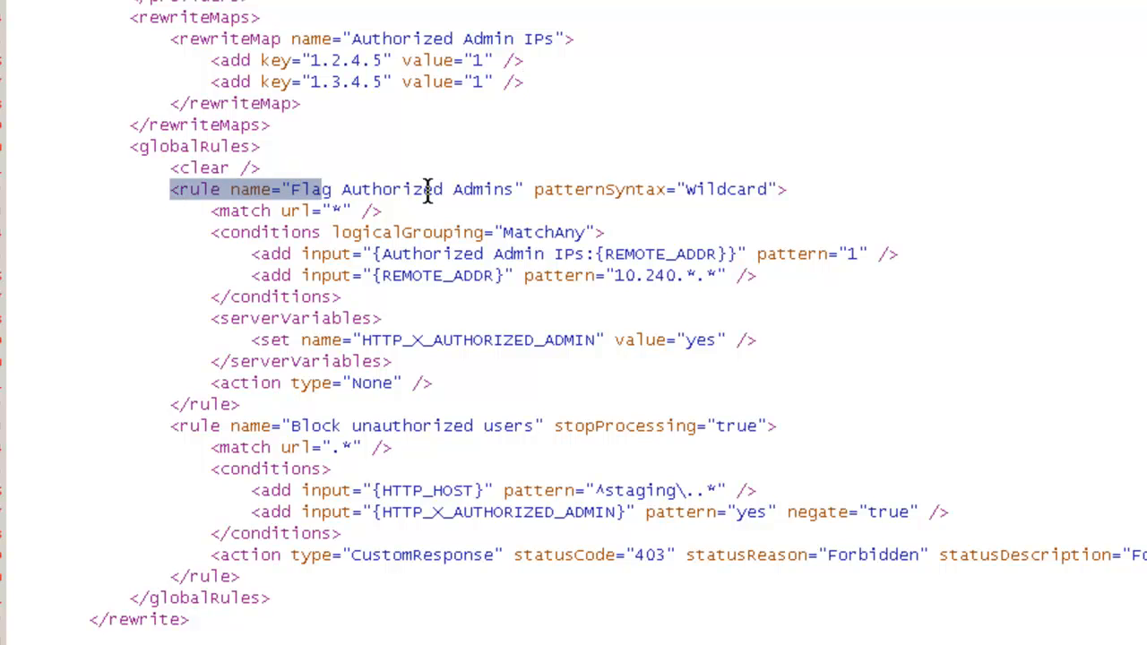
pyautogui.moveTo(189, 427); pyautogui.dragTo(290, 427)
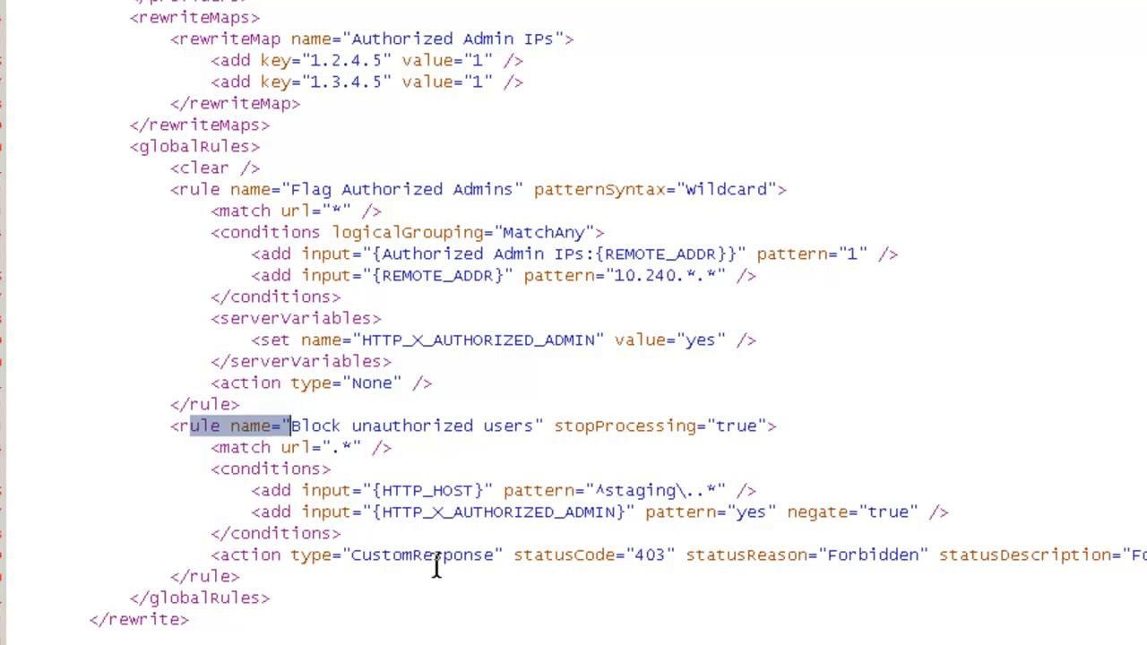
pyautogui.click(332, 597)
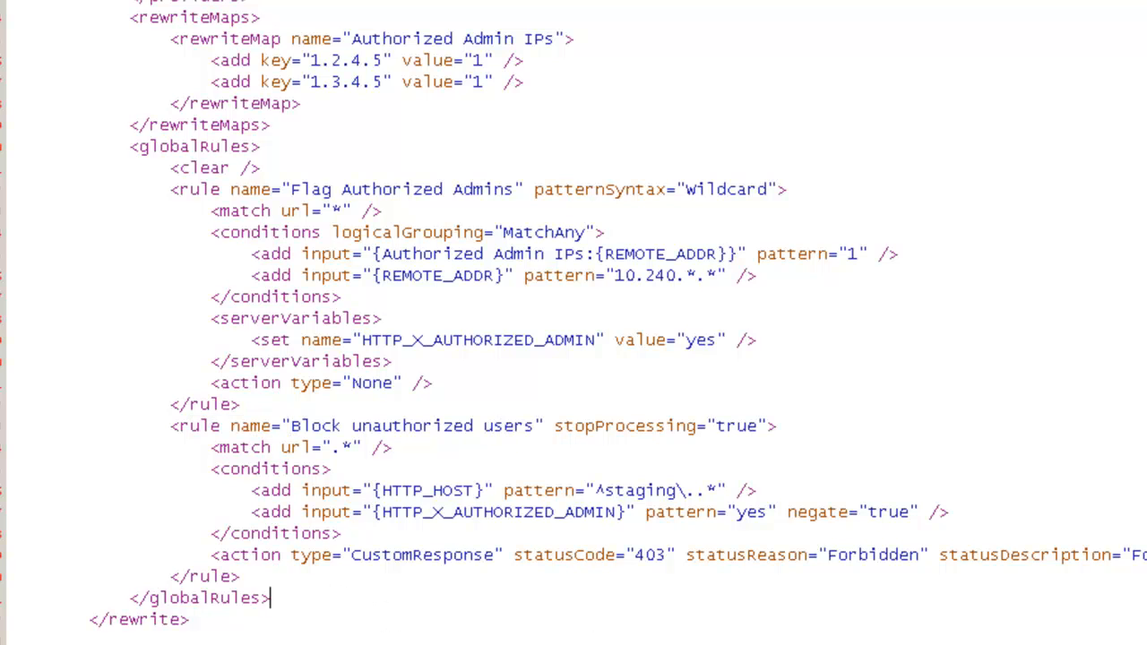
pyautogui.hscroll(3, 919, 584)
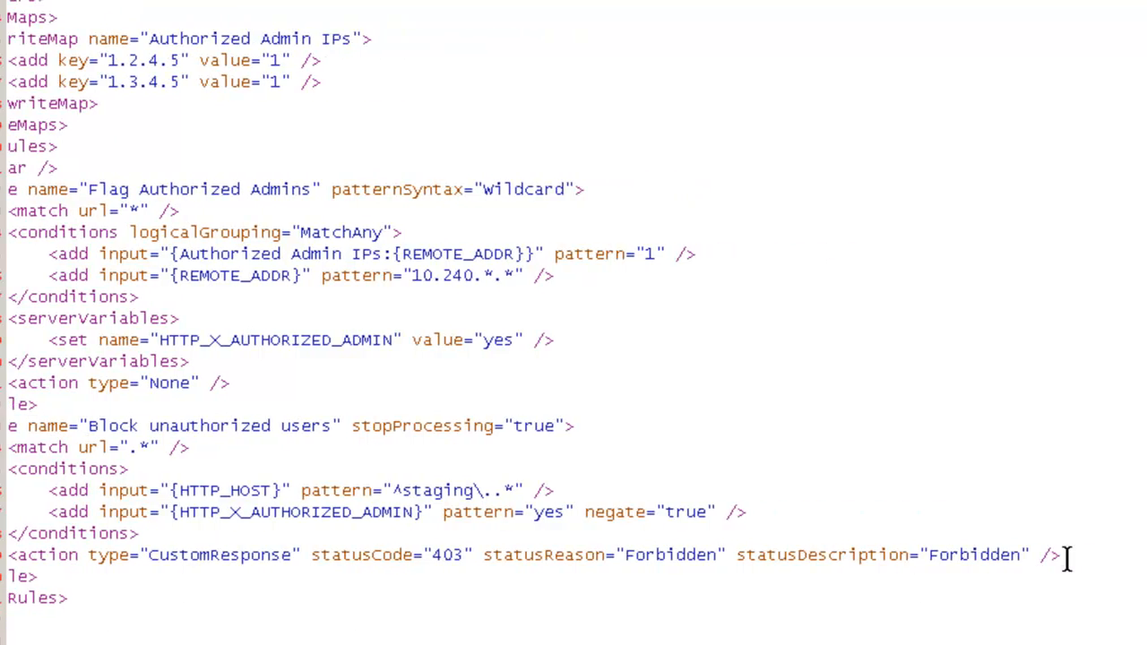
pyautogui.moveTo(1062, 555); pyautogui.dragTo(1019, 554)
pyautogui.hscroll(-3, 573, 323)
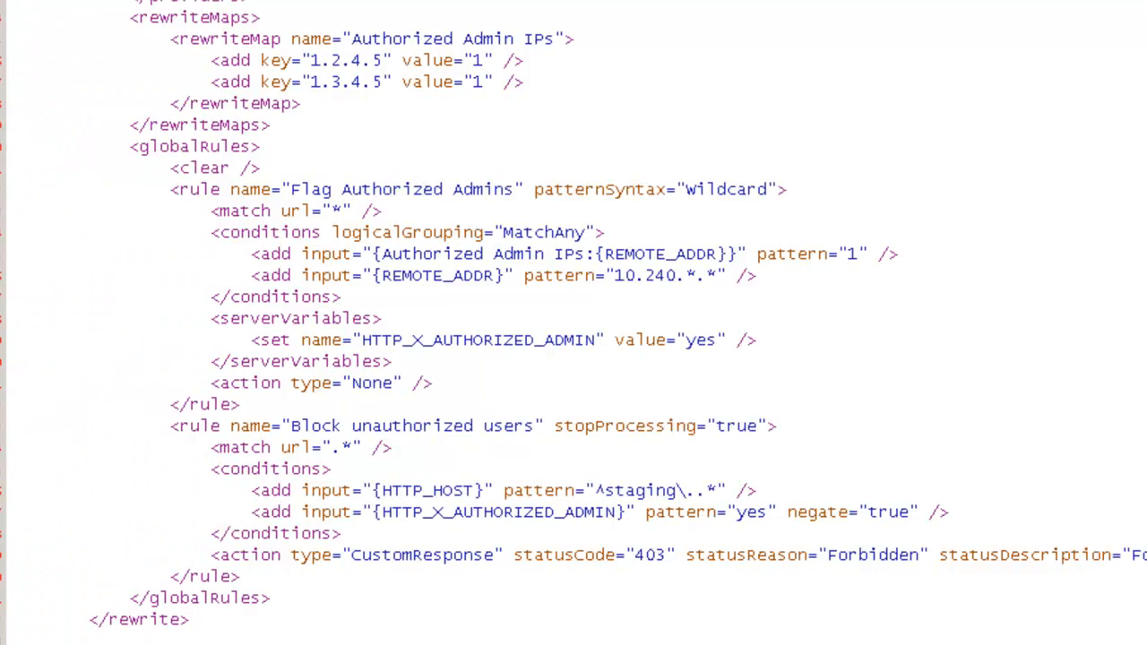